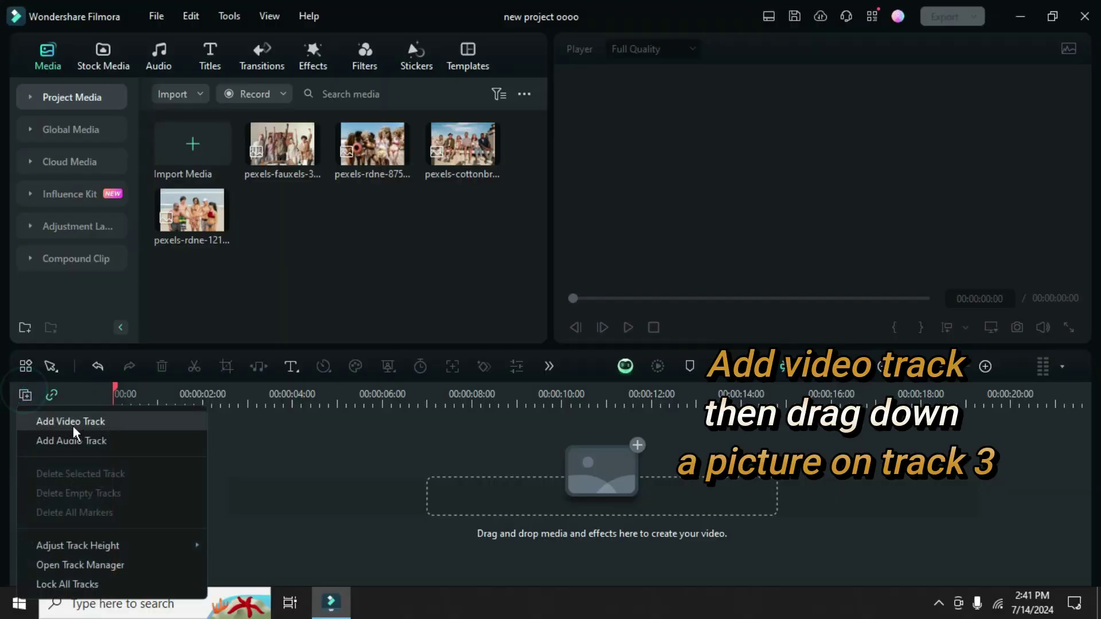
- Add a normal-height Video 2 track holding the first group photo as a 6-second clip
click(75, 424)
click(21, 393)
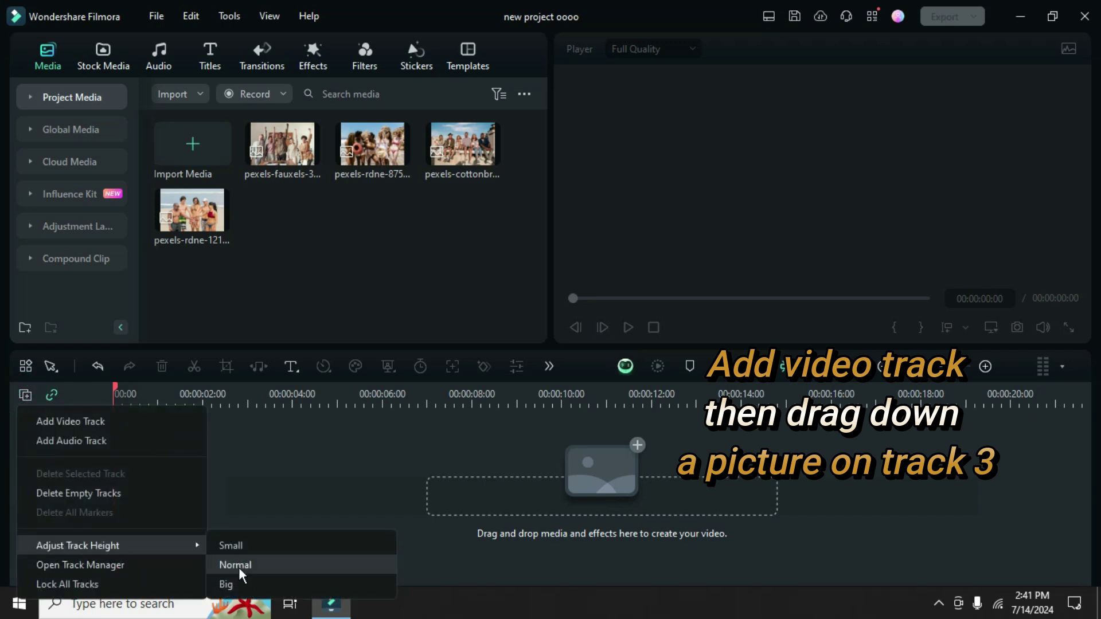
click(237, 567)
drag(286, 150, 169, 493)
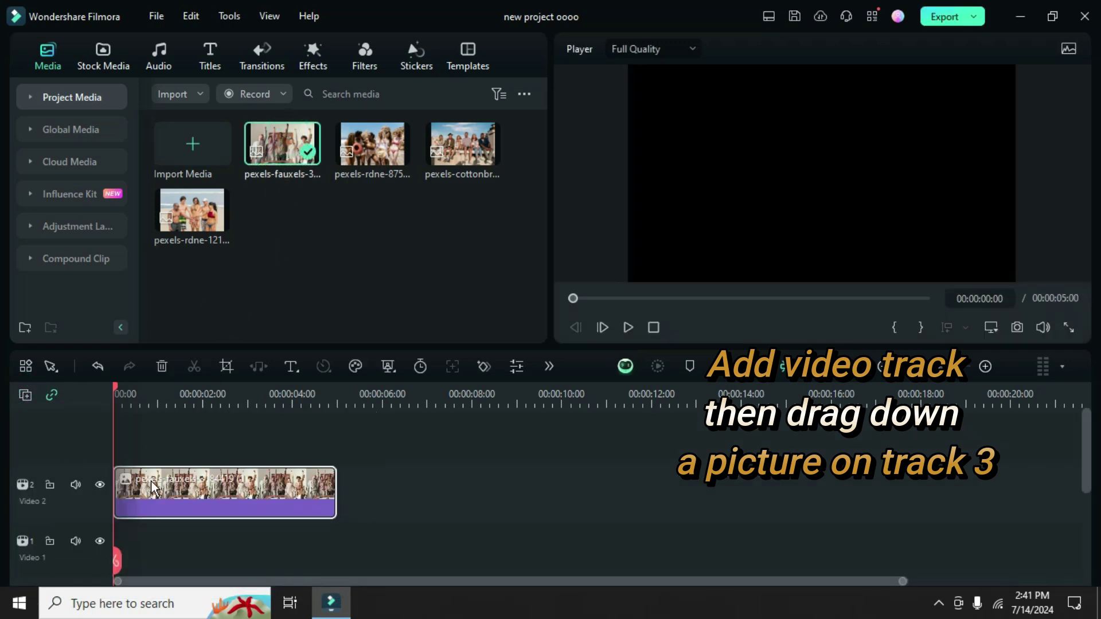
drag(335, 487, 380, 488)
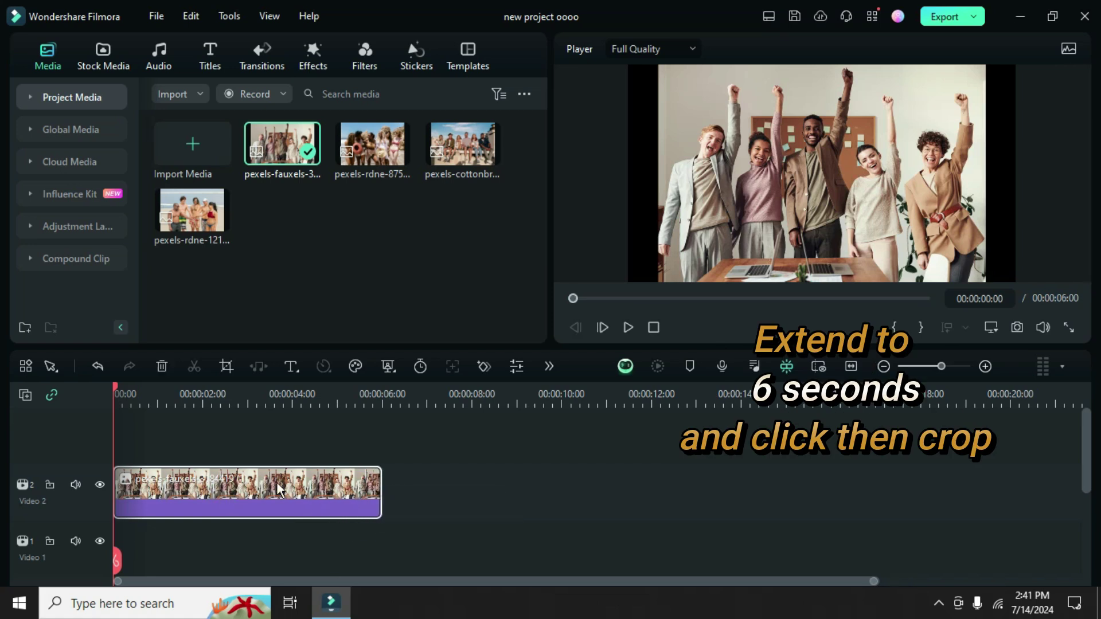
- Crop the photo to 16:9 with a Pan & Zoom ending at 4778x2688
click(230, 366)
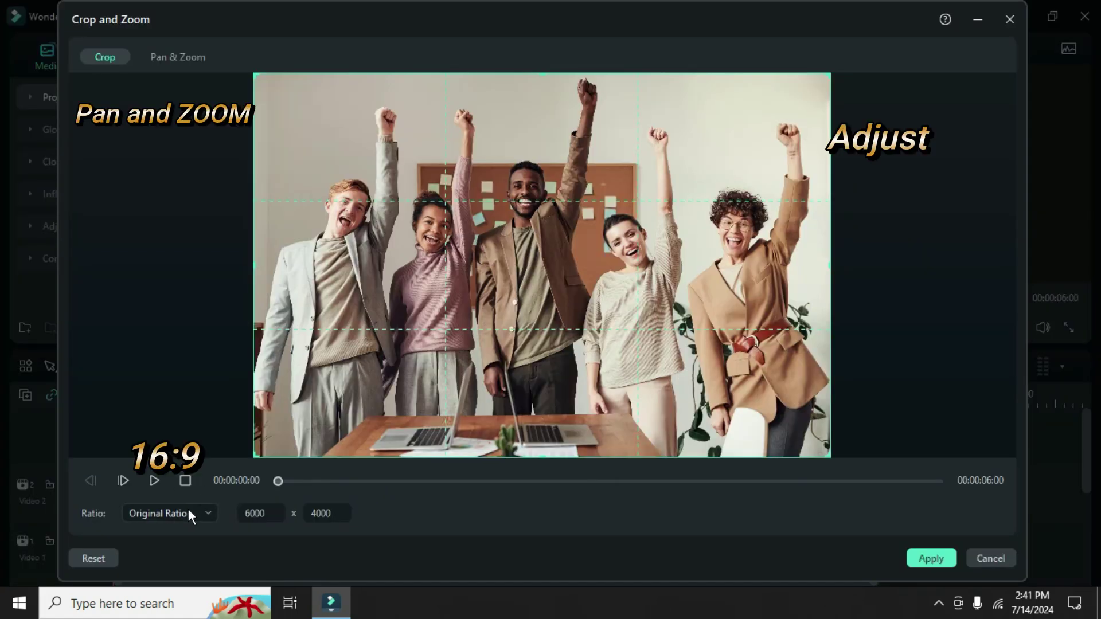
click(188, 509)
click(151, 304)
click(179, 61)
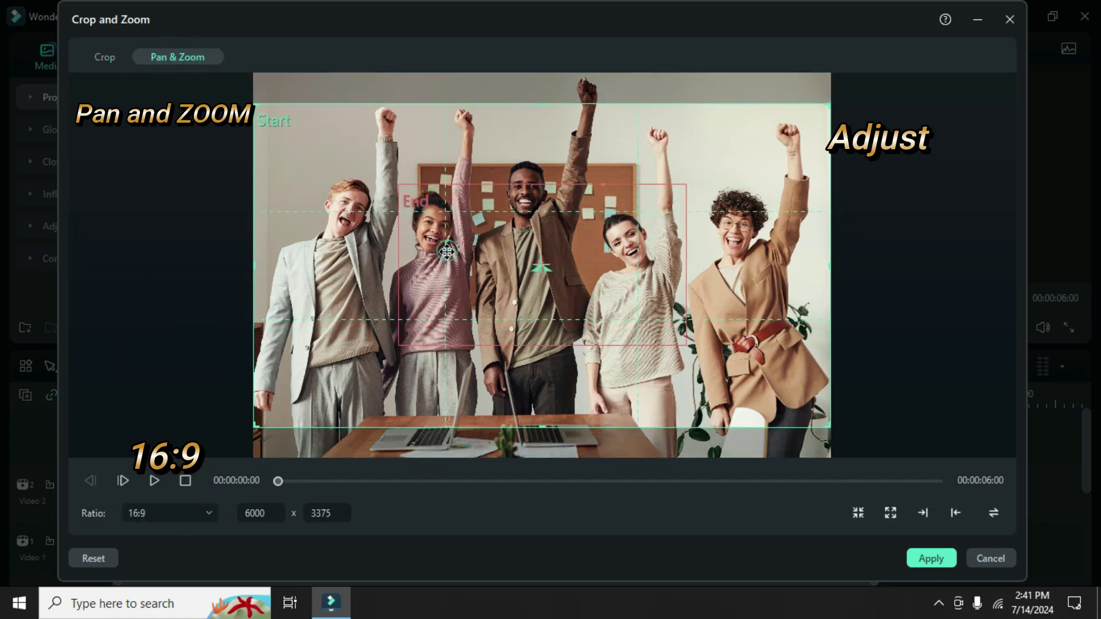
click(438, 246)
drag(398, 346, 317, 393)
drag(688, 197, 772, 135)
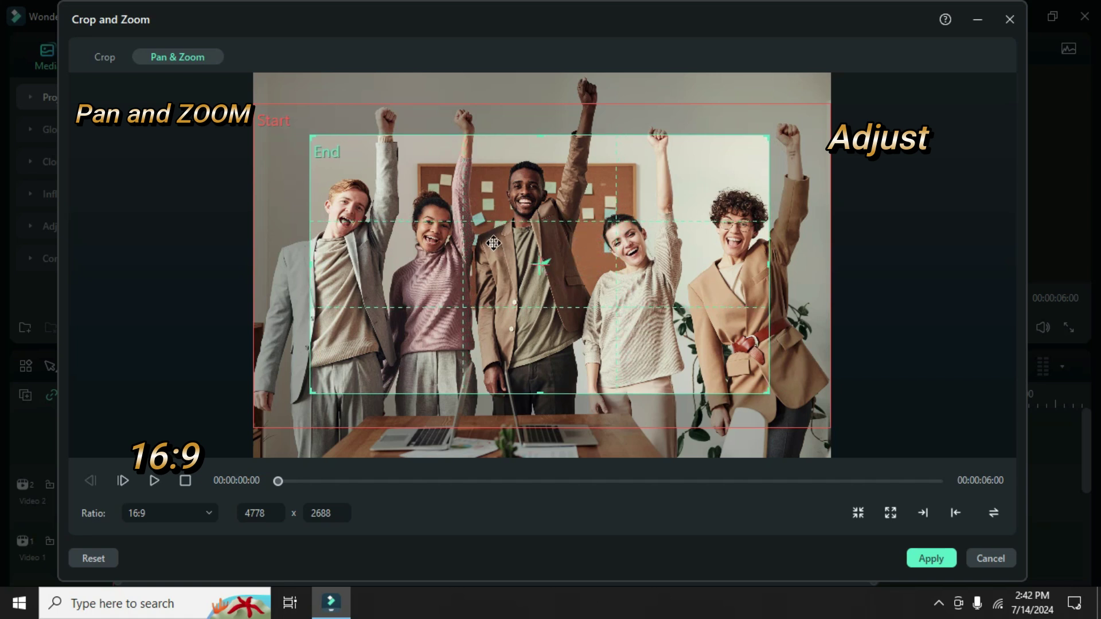
click(931, 558)
- Apply the Overlay 03 frame and the Crop effect to the photo clip
click(314, 67)
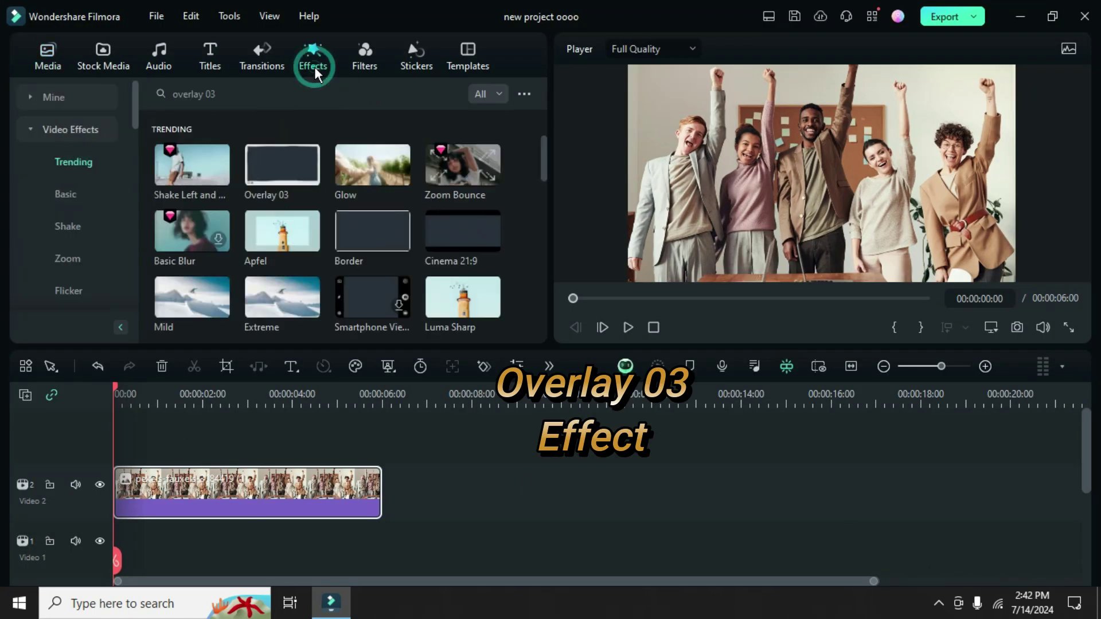
drag(274, 165, 196, 488)
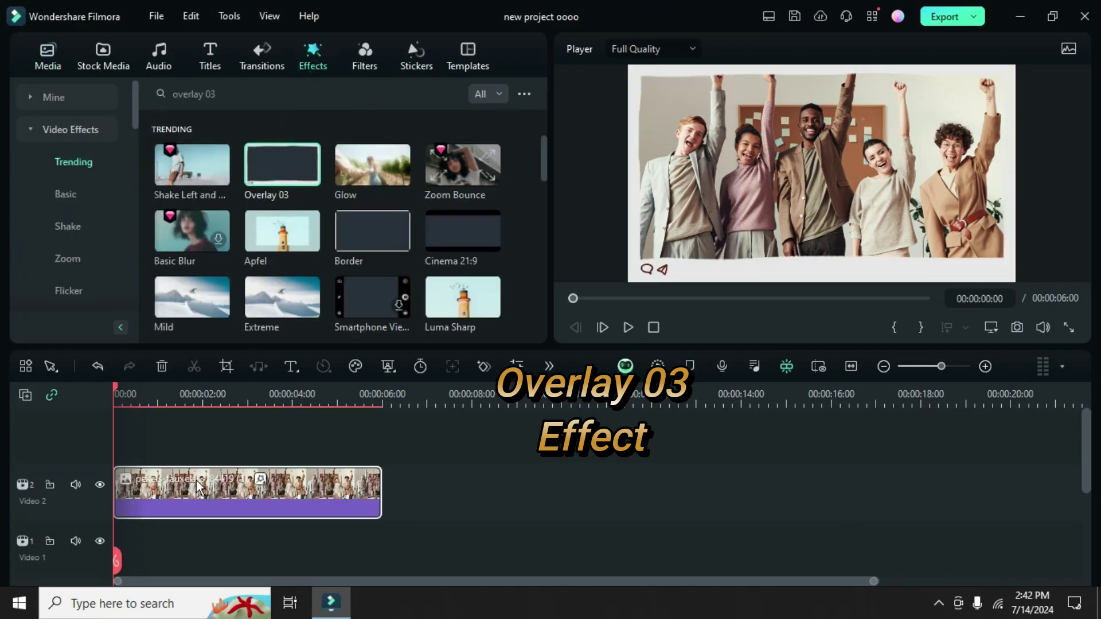
click(295, 93)
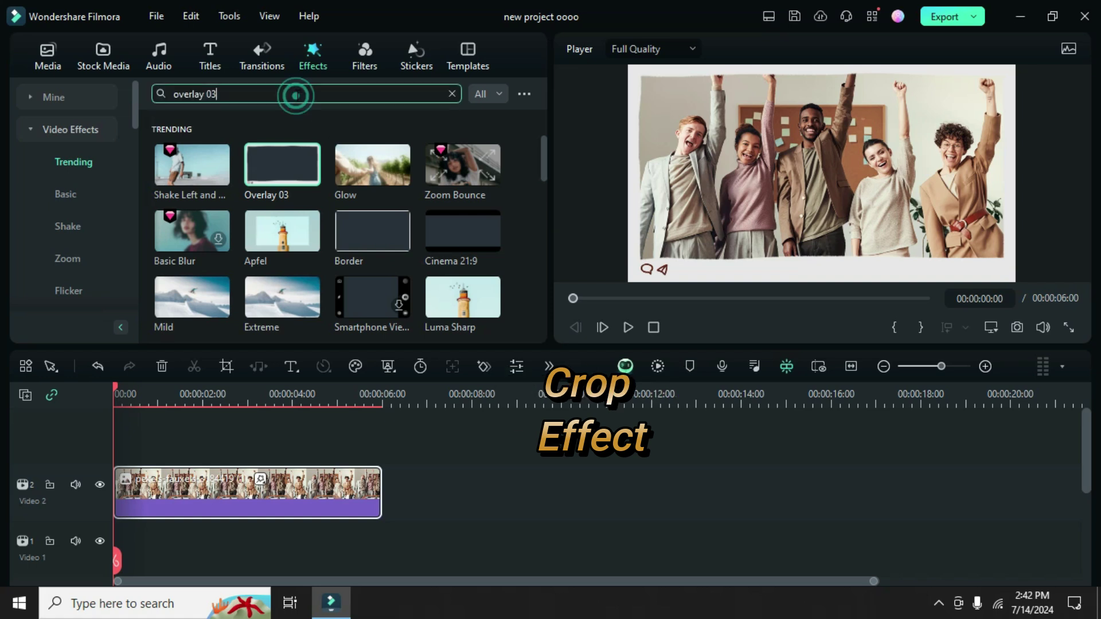
click(450, 94)
text(crop)
key(Return)
mouse_move(192, 140)
mouse_down()
mouse_move(170, 479)
mouse_move(192, 489)
mouse_up()
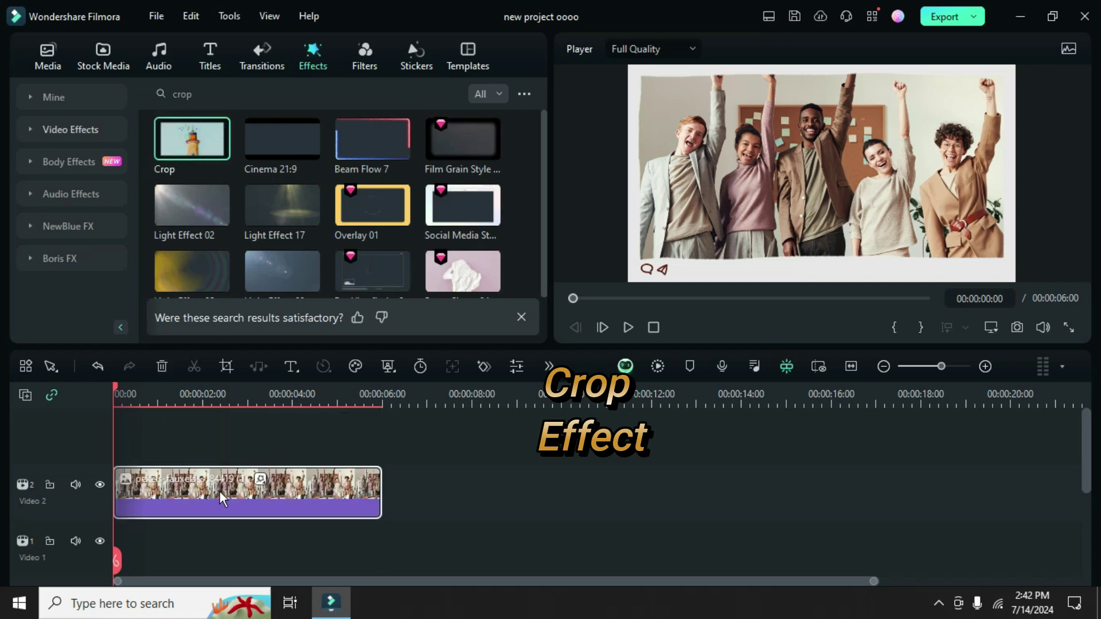
- Keyframe the clip start at 60% scale with Position X -1551
click(219, 492)
click(46, 49)
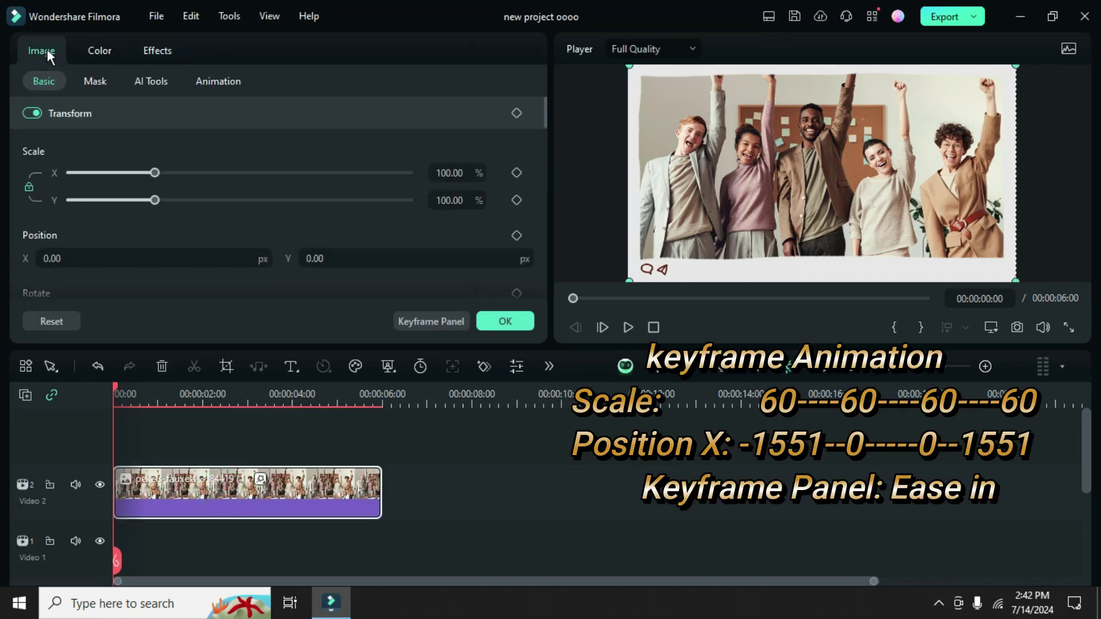
click(518, 112)
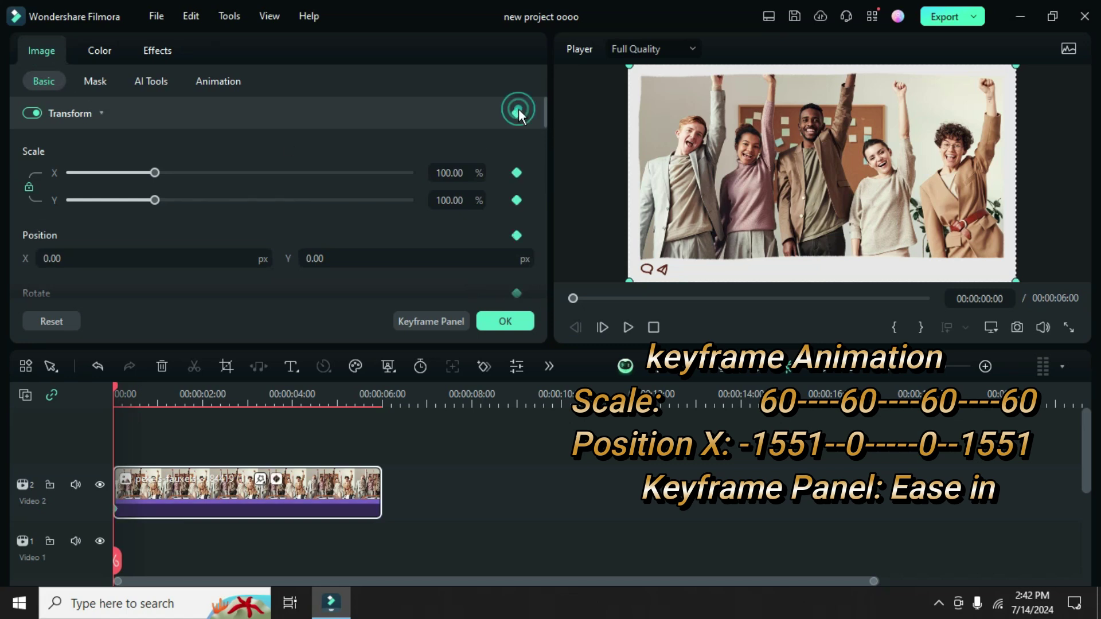
double_click(446, 173)
text(60)
key(Return)
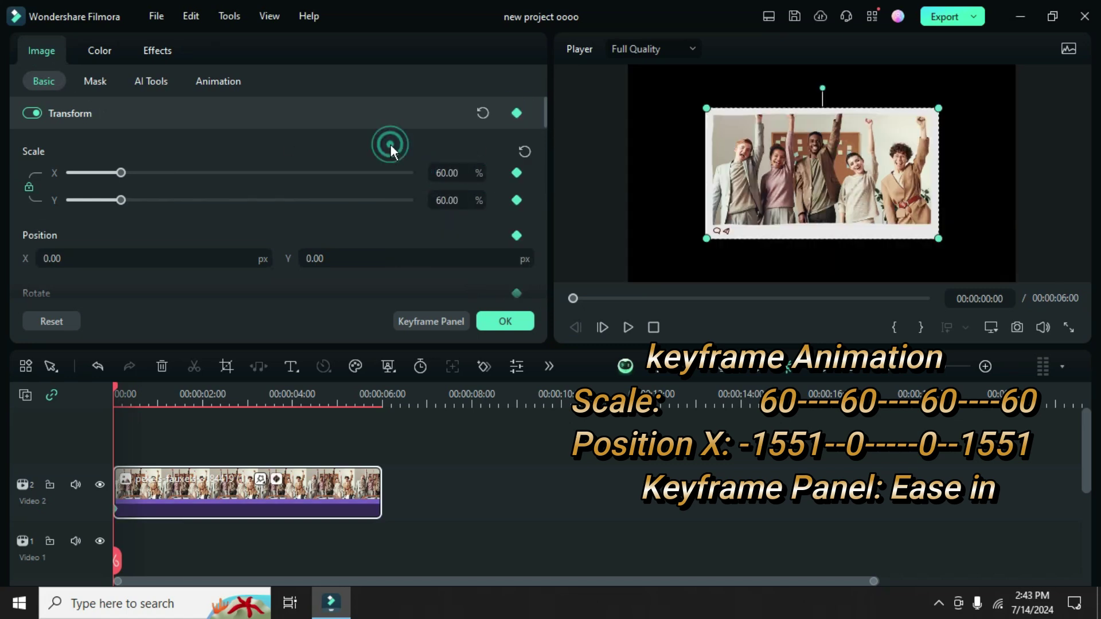
double_click(89, 256)
text(-1551)
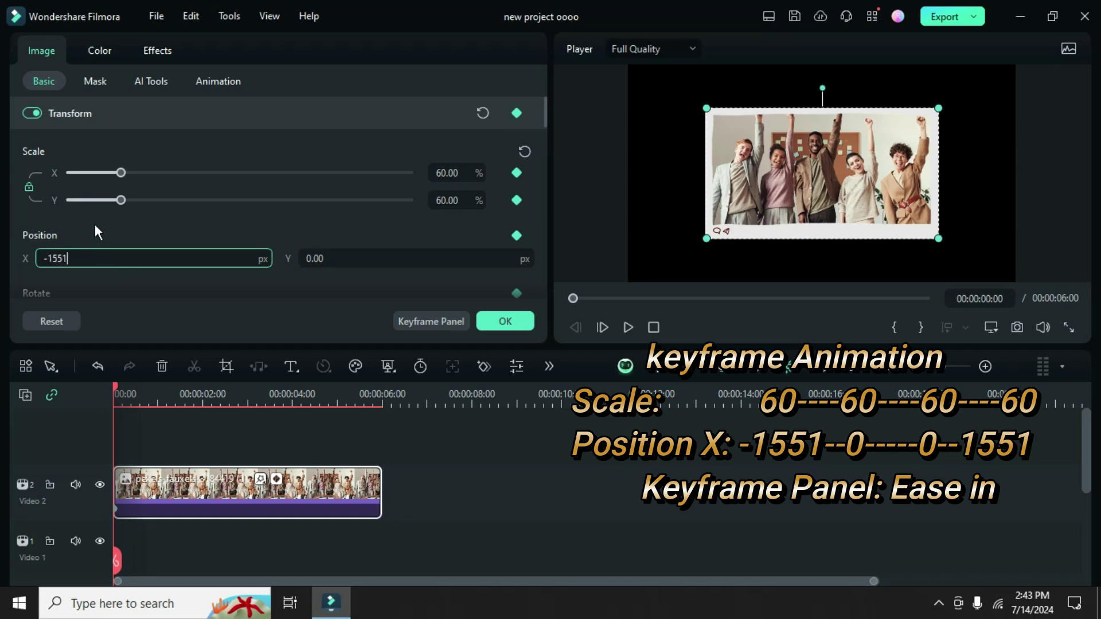
key(Return)
- Add keyframes at 2 s and 4 s with Position X reset to 0
drag(117, 388, 205, 389)
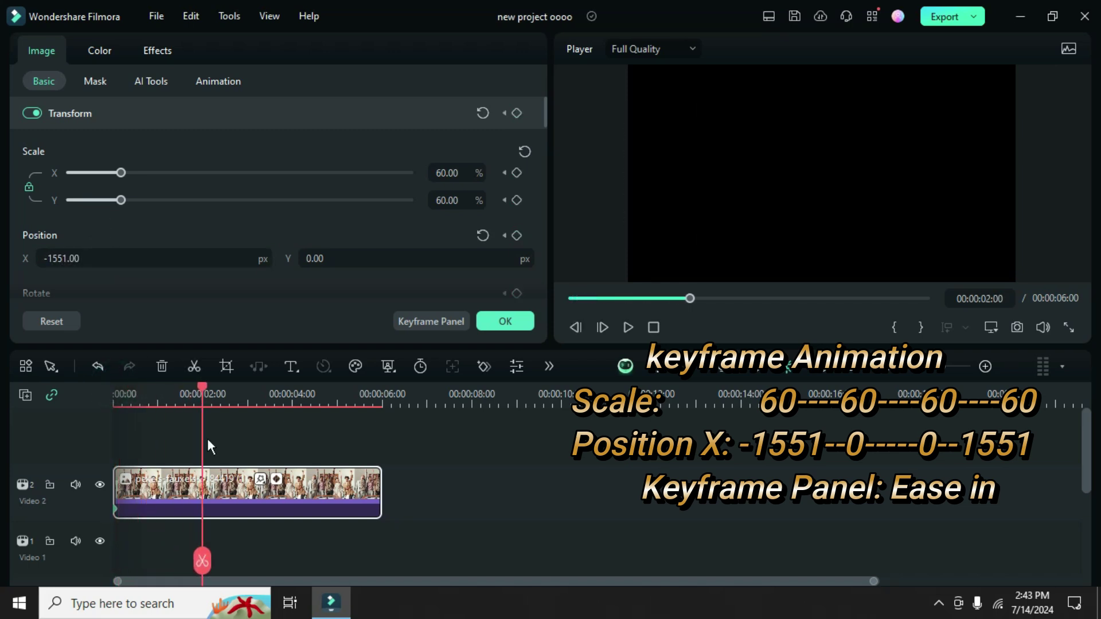
click(518, 113)
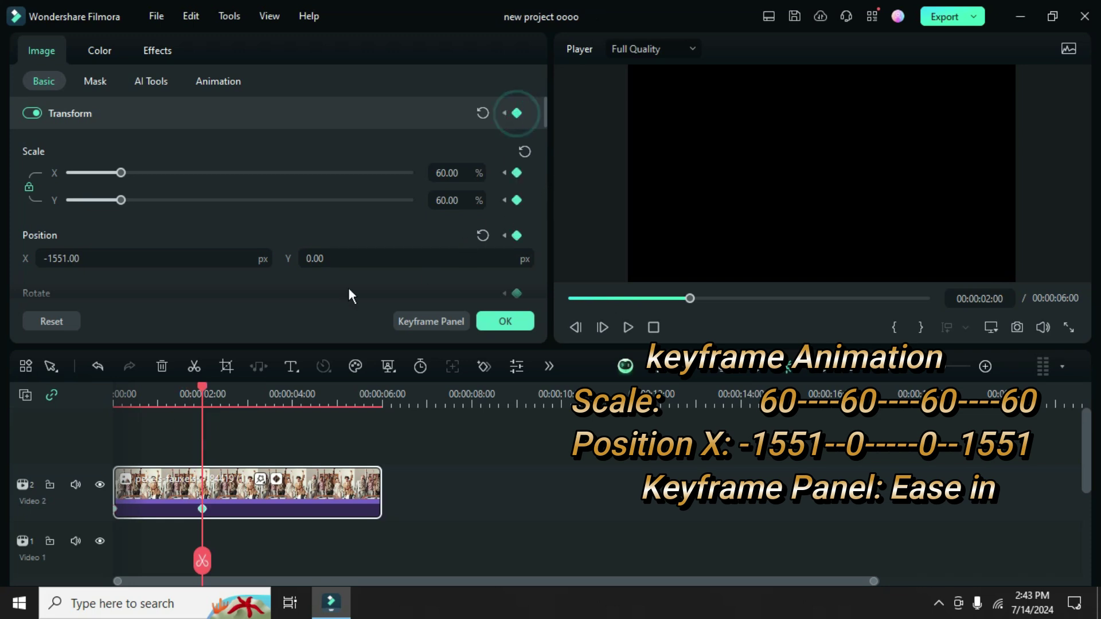
click(478, 236)
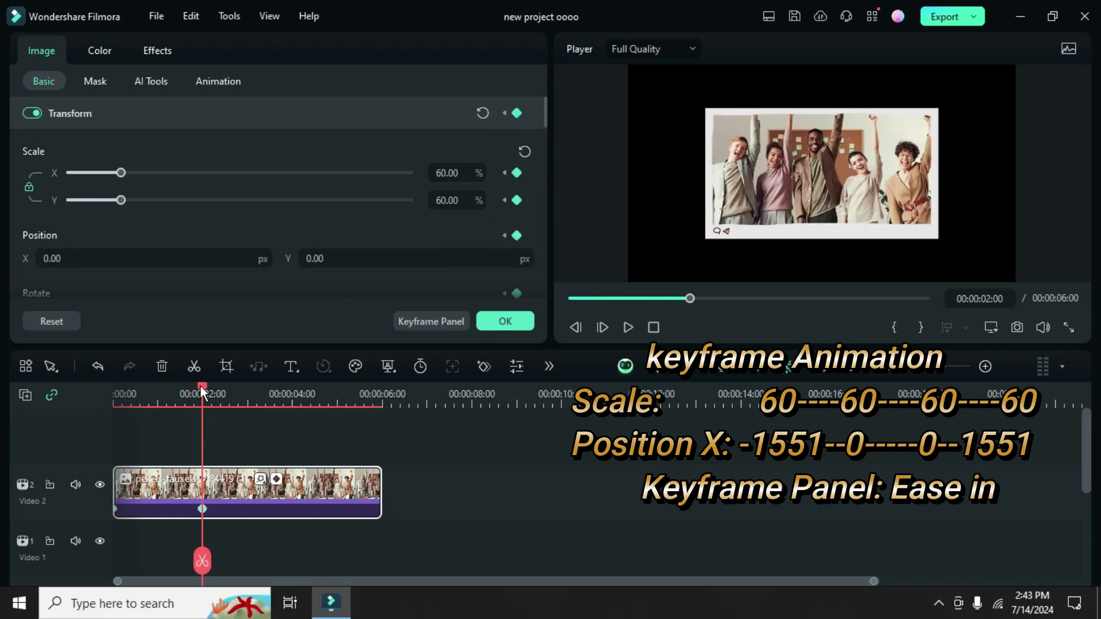
drag(200, 386, 292, 383)
click(516, 113)
- Add an end keyframe at Position X 1551 and select all keyframes in the graph view
drag(292, 385, 382, 388)
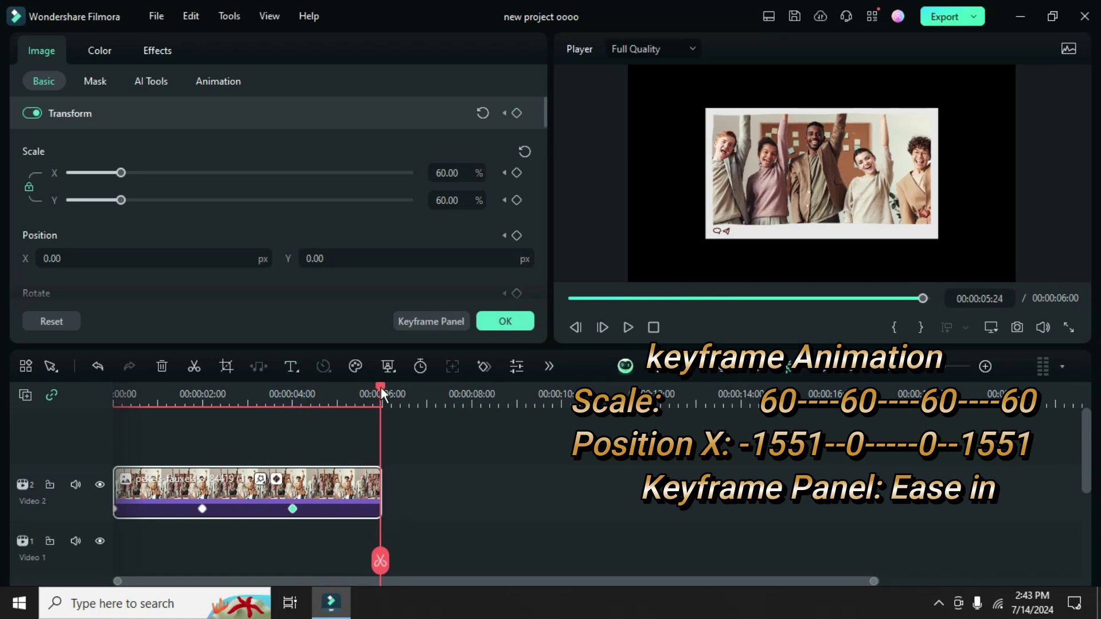
click(516, 113)
click(71, 261)
text(1551)
click(106, 230)
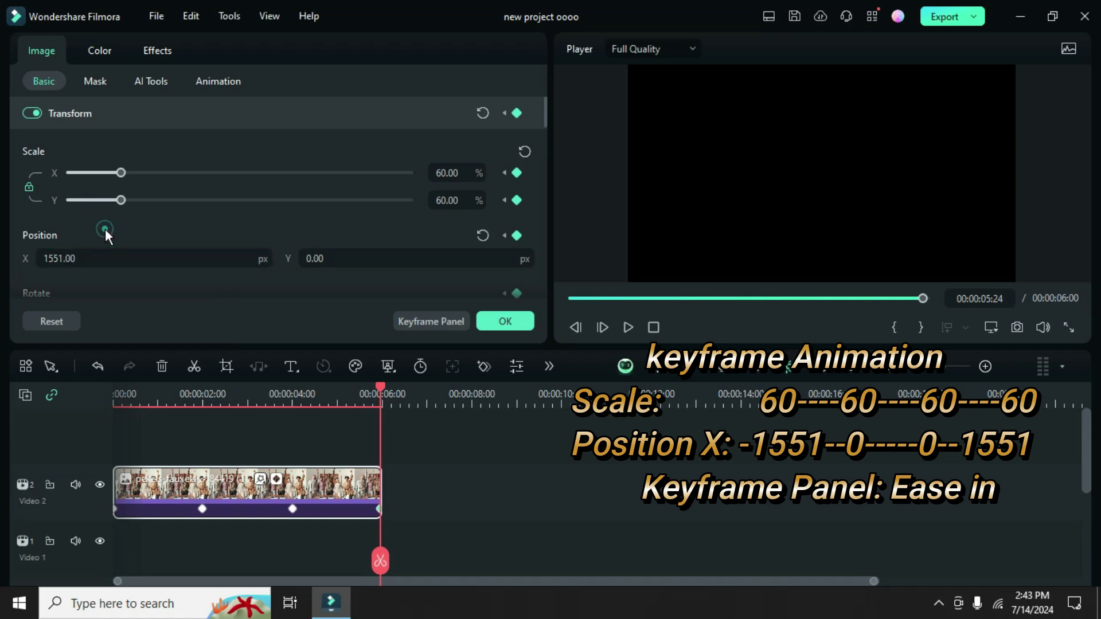
click(421, 320)
drag(339, 279, 551, 159)
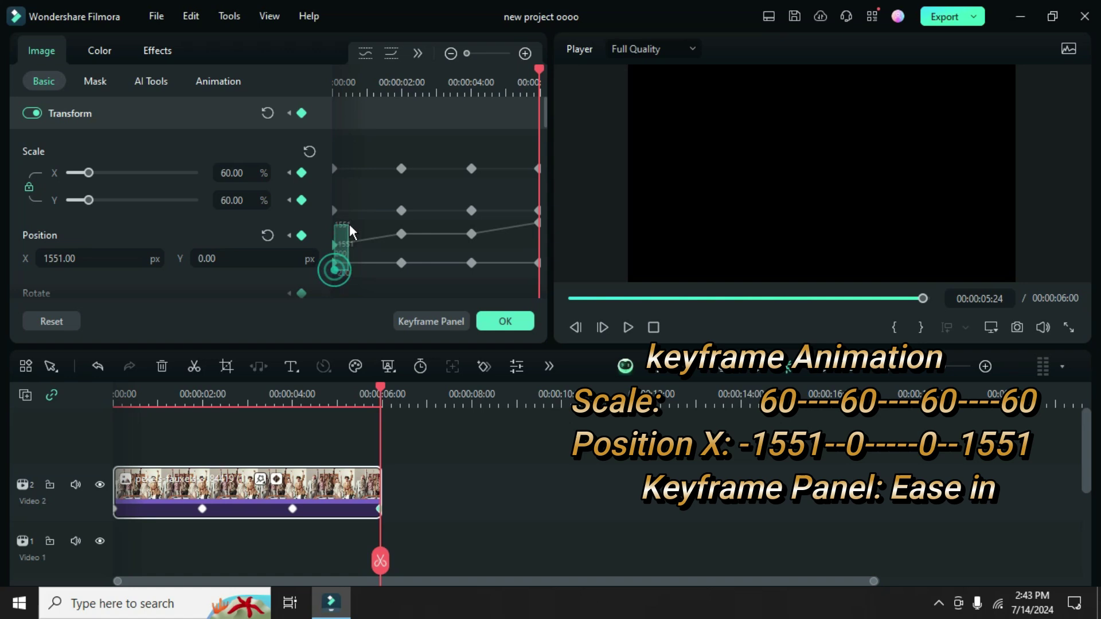
- Apply ease in to the selected transform keyframes
right_click(471, 169)
click(492, 331)
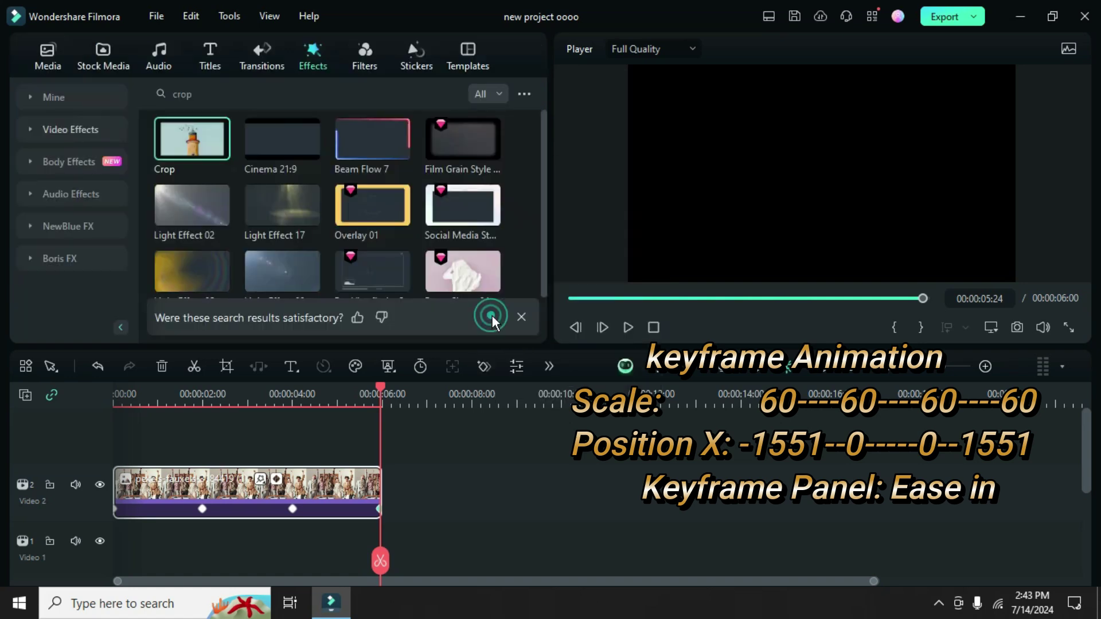
click(573, 299)
- Duplicate the animated photo clip onto a new Video 3 track
right_click(287, 487)
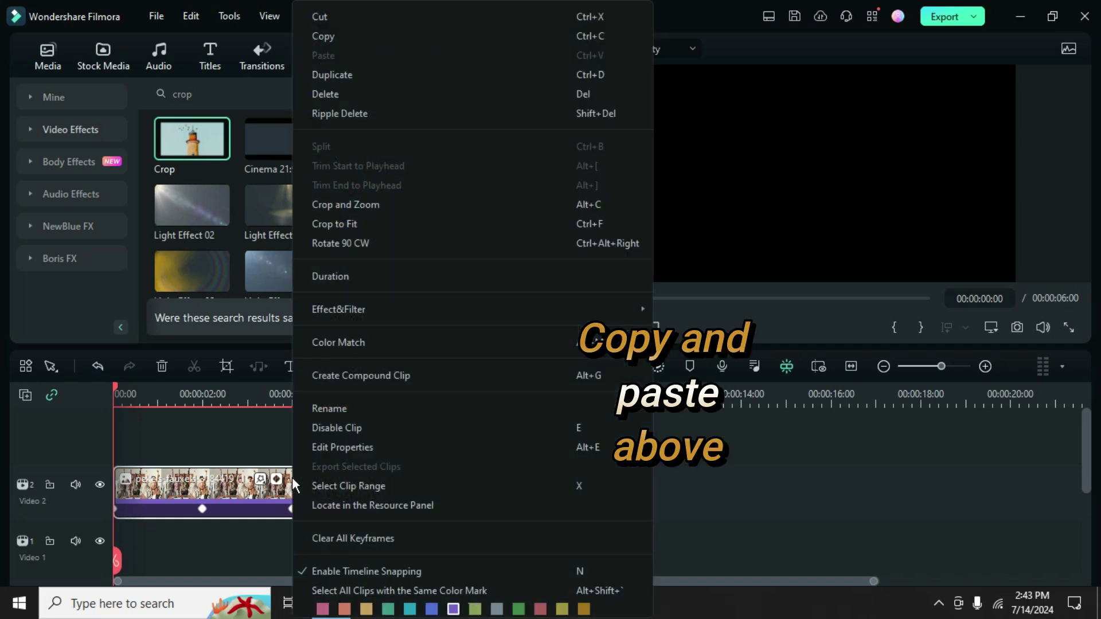
click(330, 38)
click(25, 396)
click(60, 422)
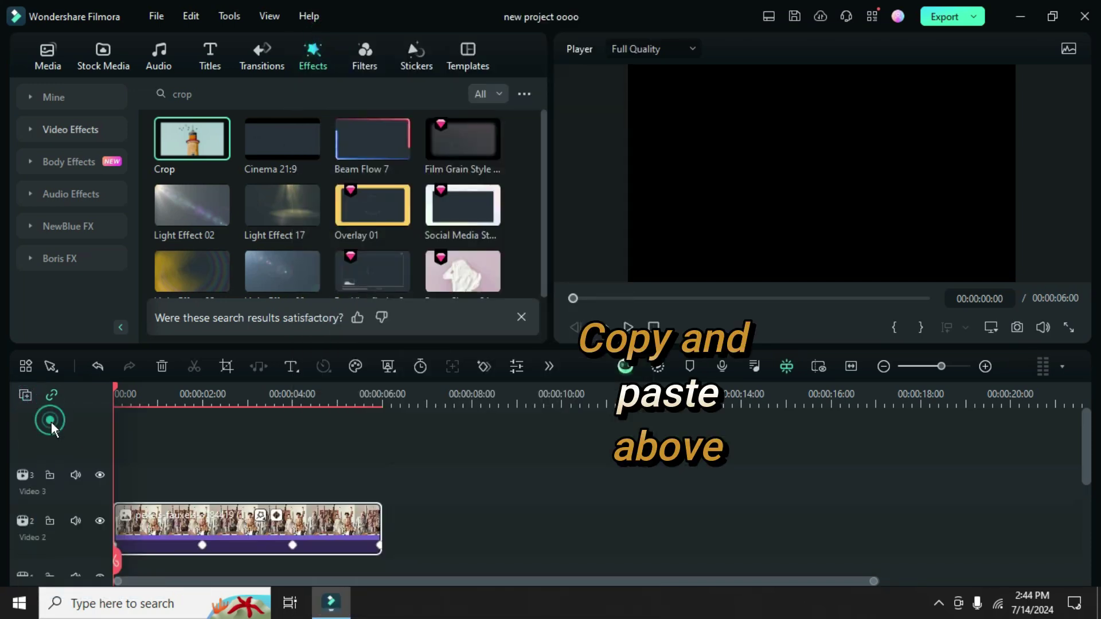
click(87, 475)
right_click(128, 468)
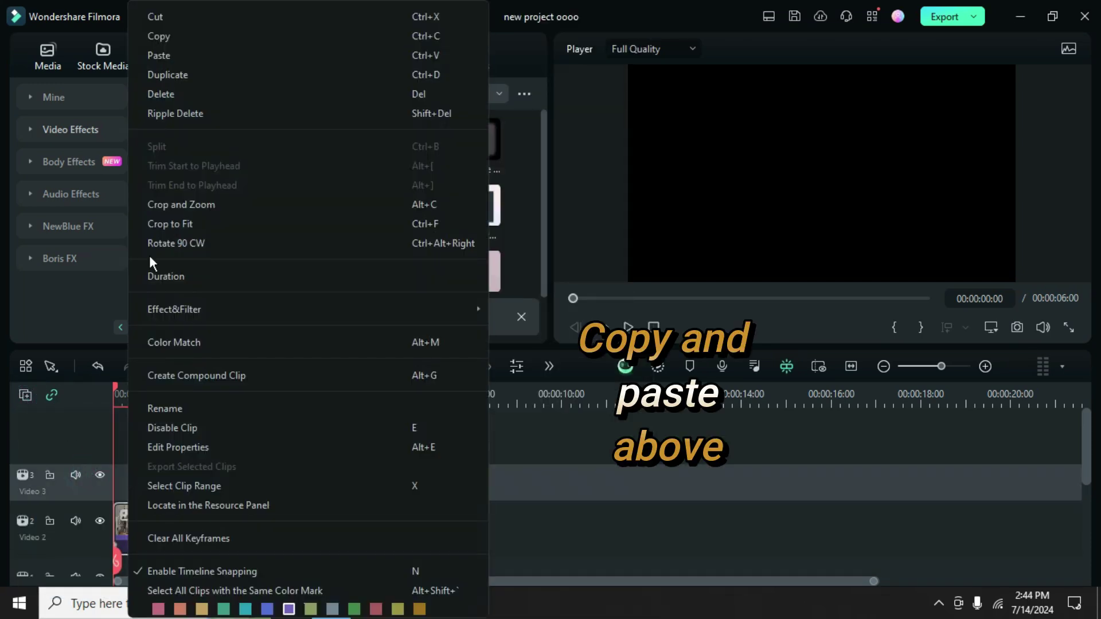
click(159, 55)
double_click(215, 468)
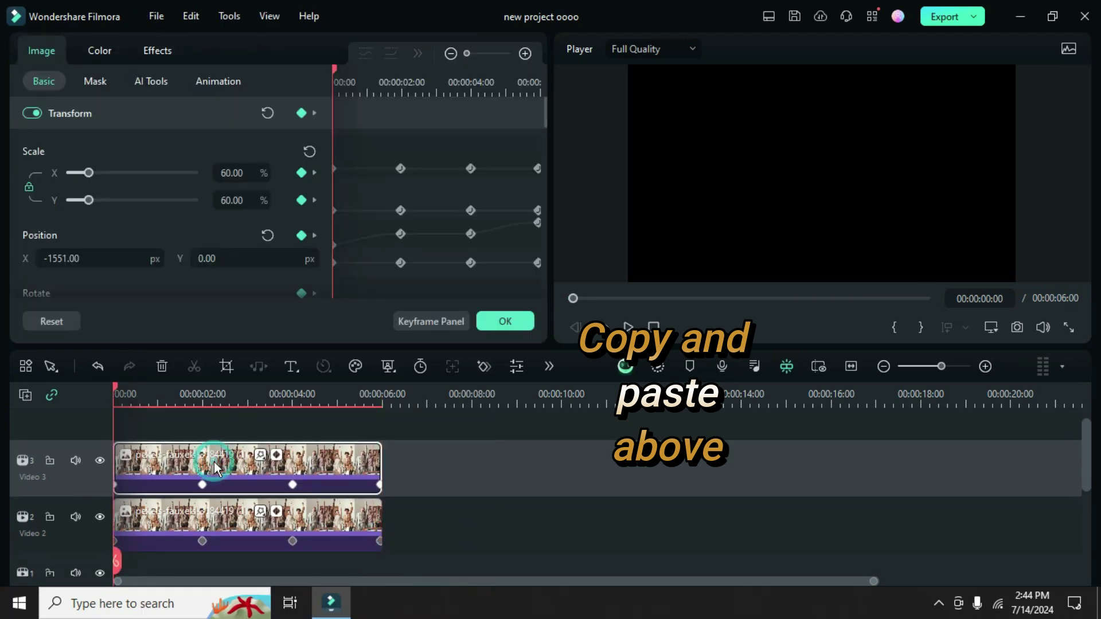
- Set the copy's Position X to 1551 at the first keyframe and -1551 at the last
click(419, 315)
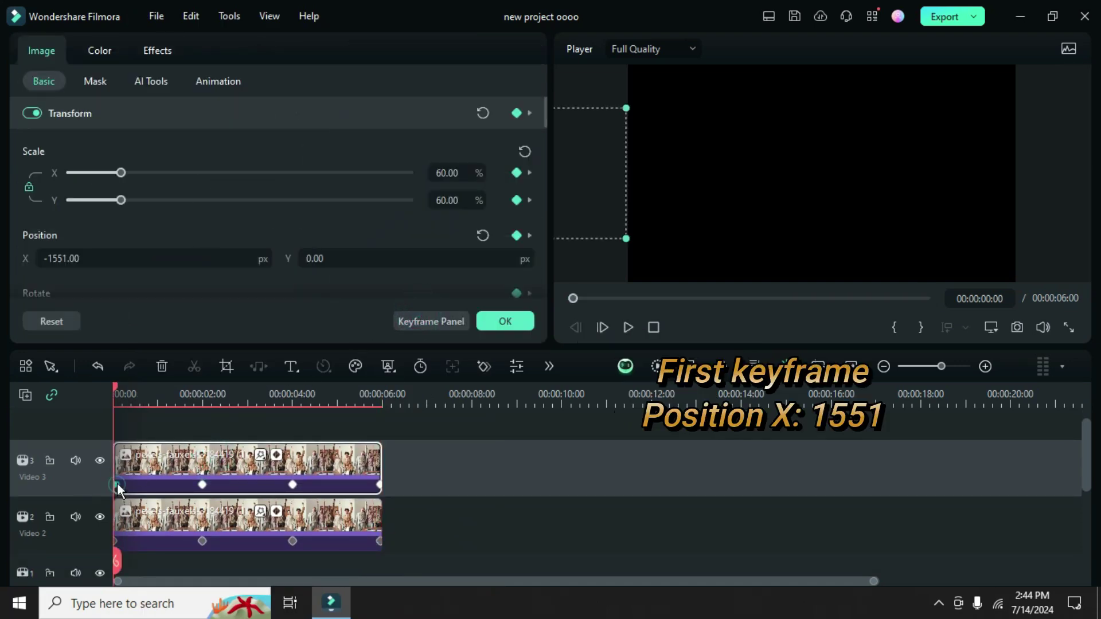
click(50, 258)
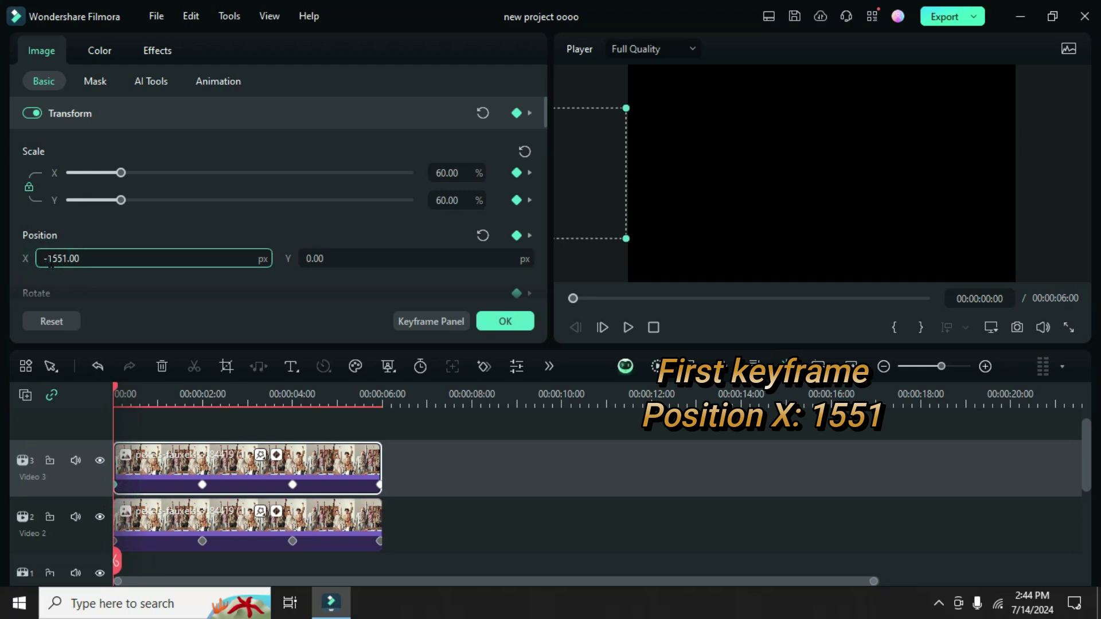
text(1551)
click(96, 229)
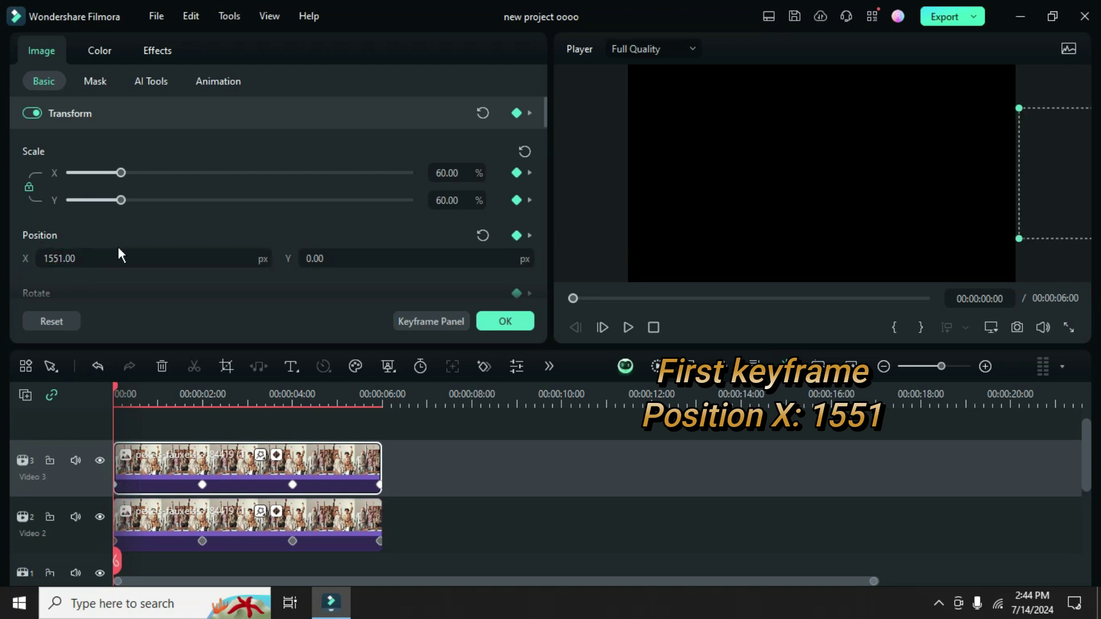
click(379, 486)
click(42, 258)
text(-)
click(95, 228)
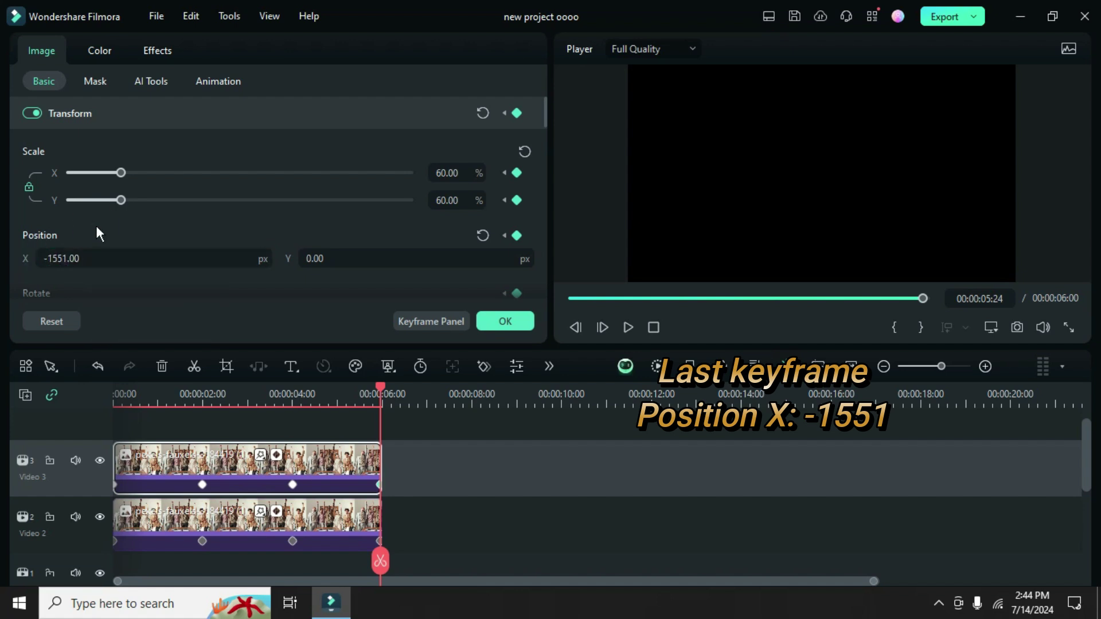
- Copy both keyframed clips and paste them onto a new Video 4 track
click(499, 322)
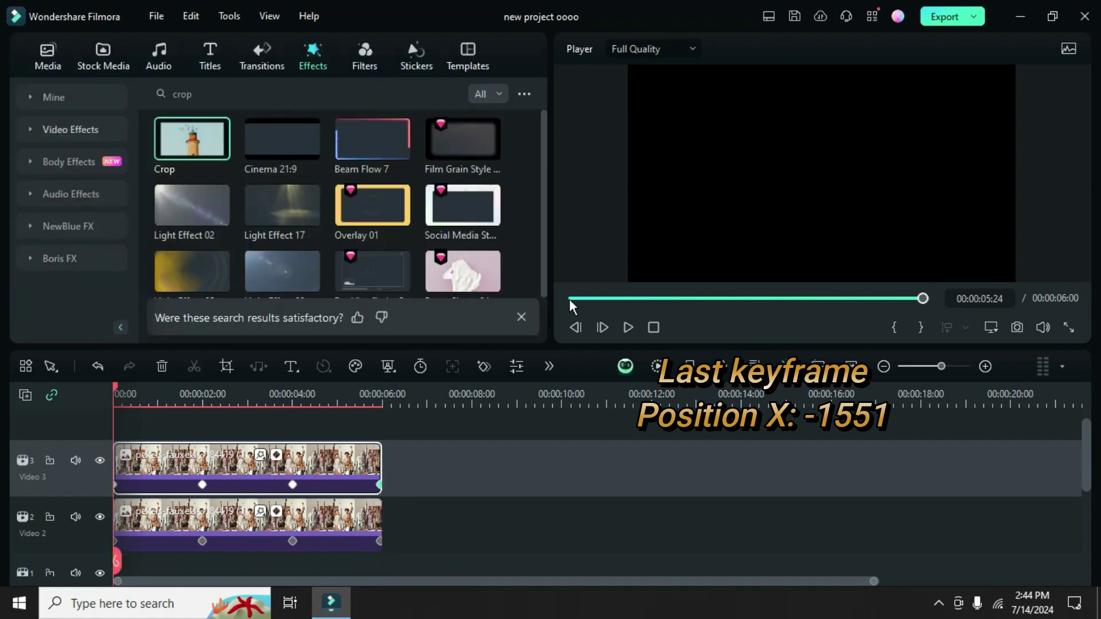
scroll(405, 497, down, 1)
drag(406, 497, 330, 443)
right_click(330, 442)
click(354, 36)
scroll(111, 453, up, 2)
click(25, 396)
click(52, 415)
click(88, 473)
right_click(120, 475)
click(164, 74)
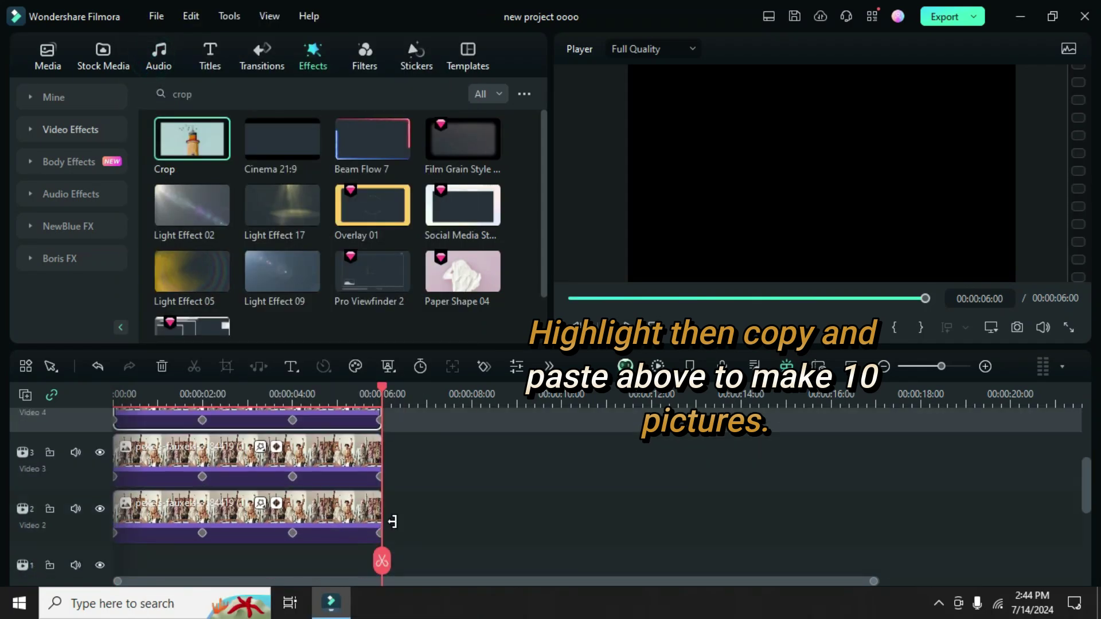
- Copy all stacked clips and paste them onto a new Video 6 track
drag(420, 534, 264, 438)
right_click(241, 482)
click(274, 41)
click(571, 299)
click(25, 394)
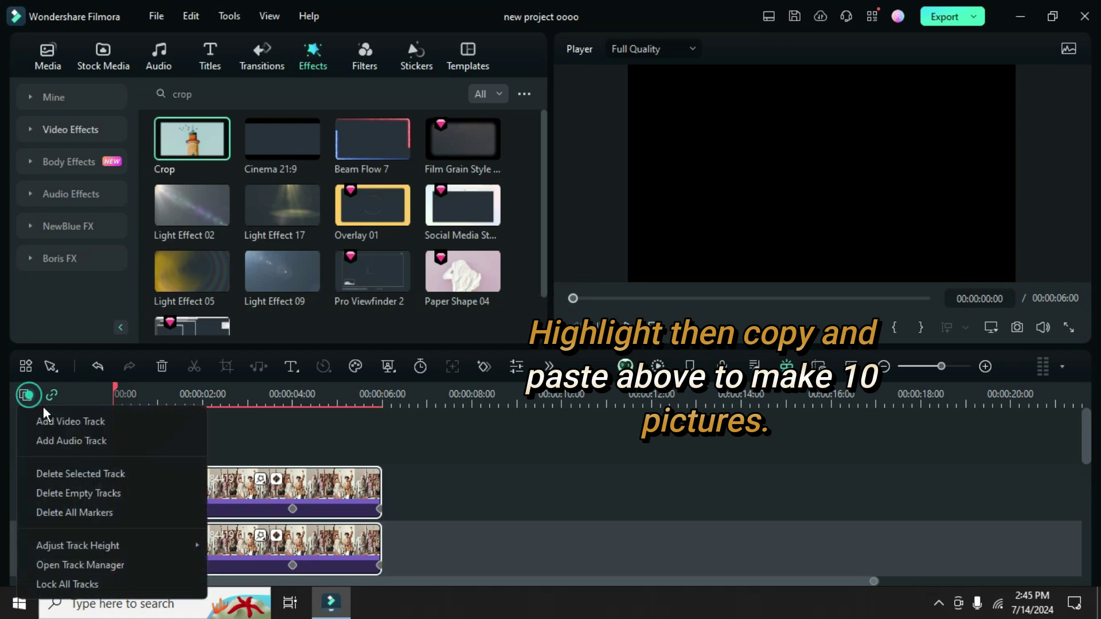
click(60, 418)
click(87, 473)
right_click(121, 479)
click(152, 55)
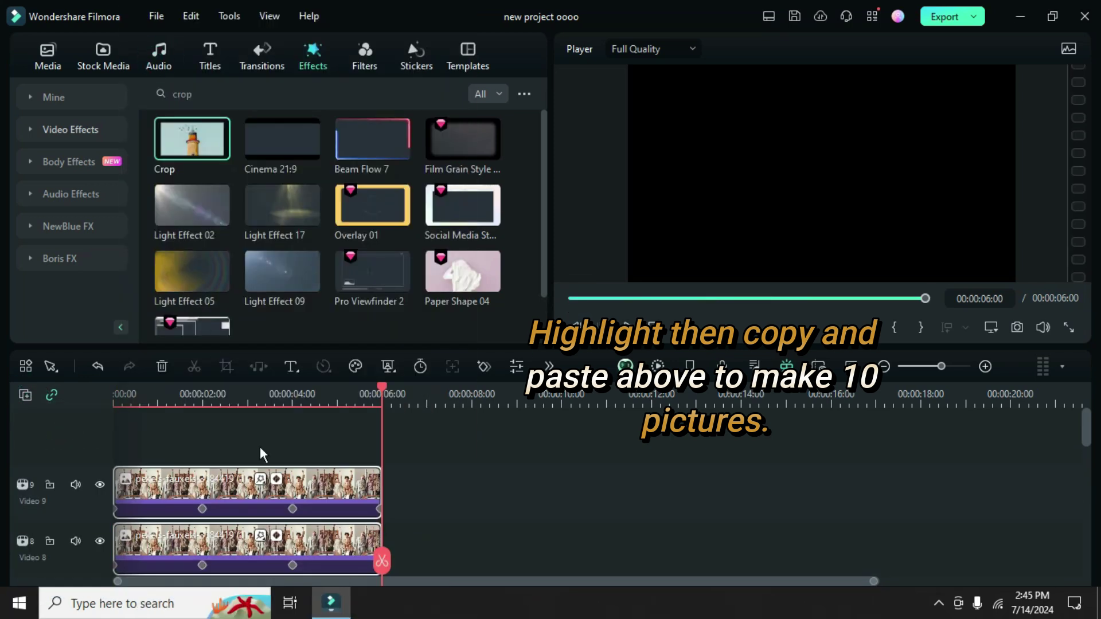
- Paste further copies and a final clip on a new top track, reaching Video 11
right_click(345, 478)
click(379, 55)
click(572, 298)
click(26, 397)
click(48, 412)
right_click(129, 464)
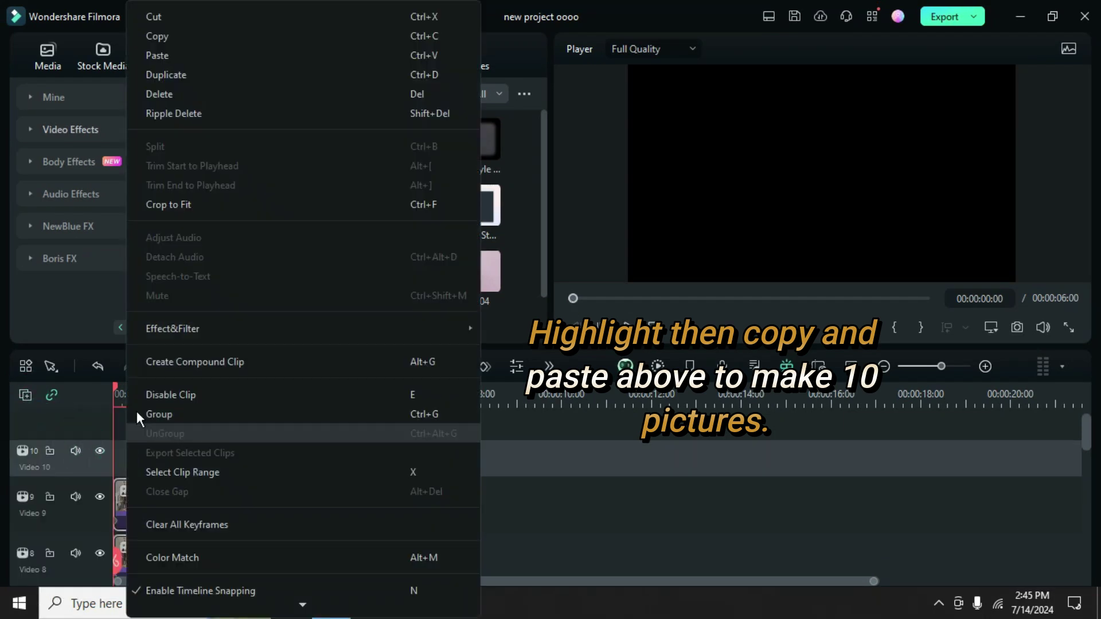
click(172, 56)
scroll(293, 466, down, 2)
scroll(297, 465, down, 2)
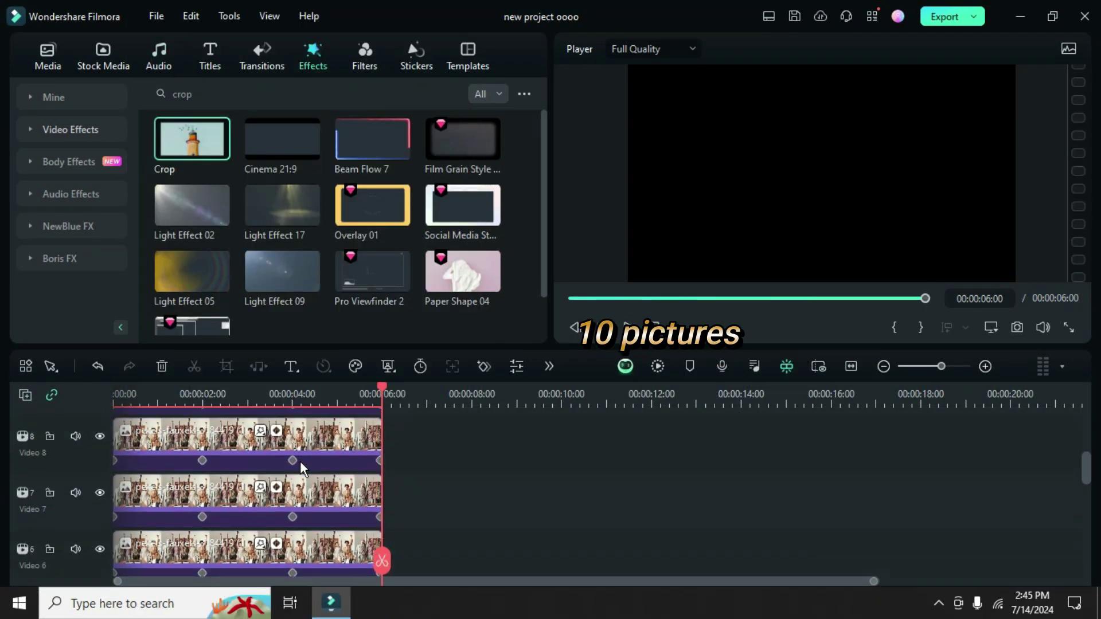
scroll(300, 461, down, 2)
scroll(301, 461, down, 2)
scroll(300, 462, down, 1)
scroll(300, 462, down, 1)
scroll(300, 461, down, 1)
scroll(300, 468, down, 1)
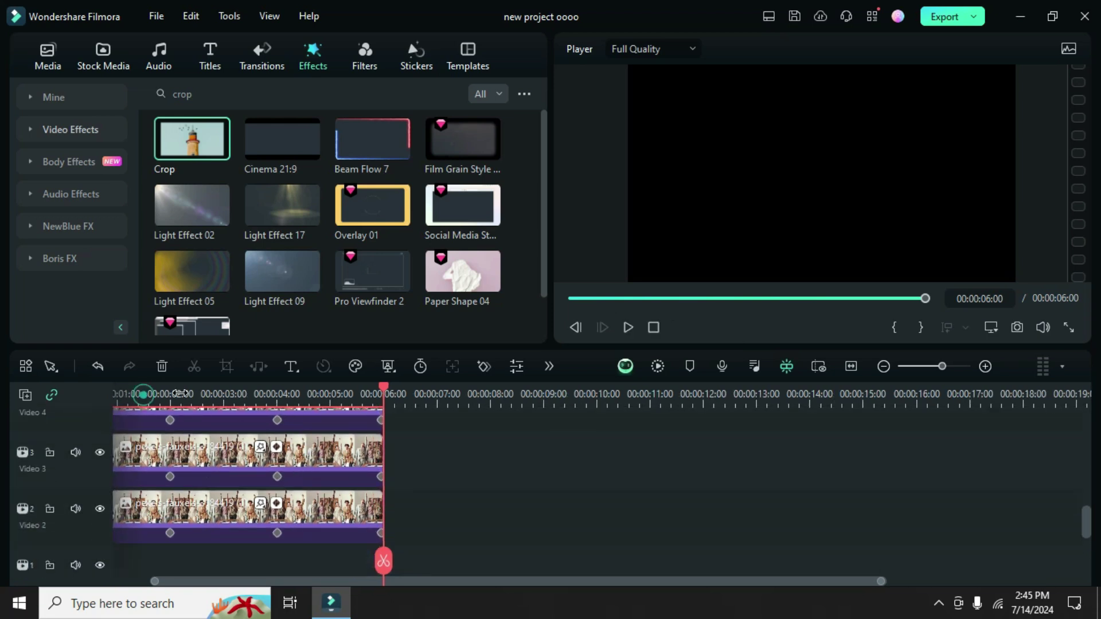
drag(118, 582, 264, 579)
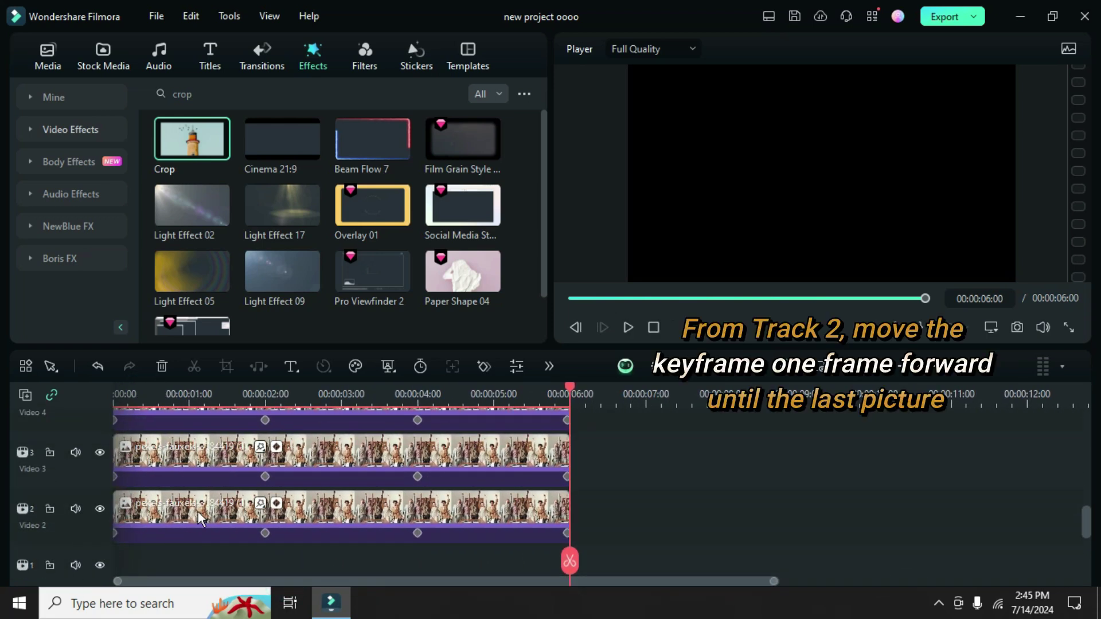
- Stagger the first keyframes of Video 3 and Video 4 a few frames apart
click(168, 469)
click(116, 477)
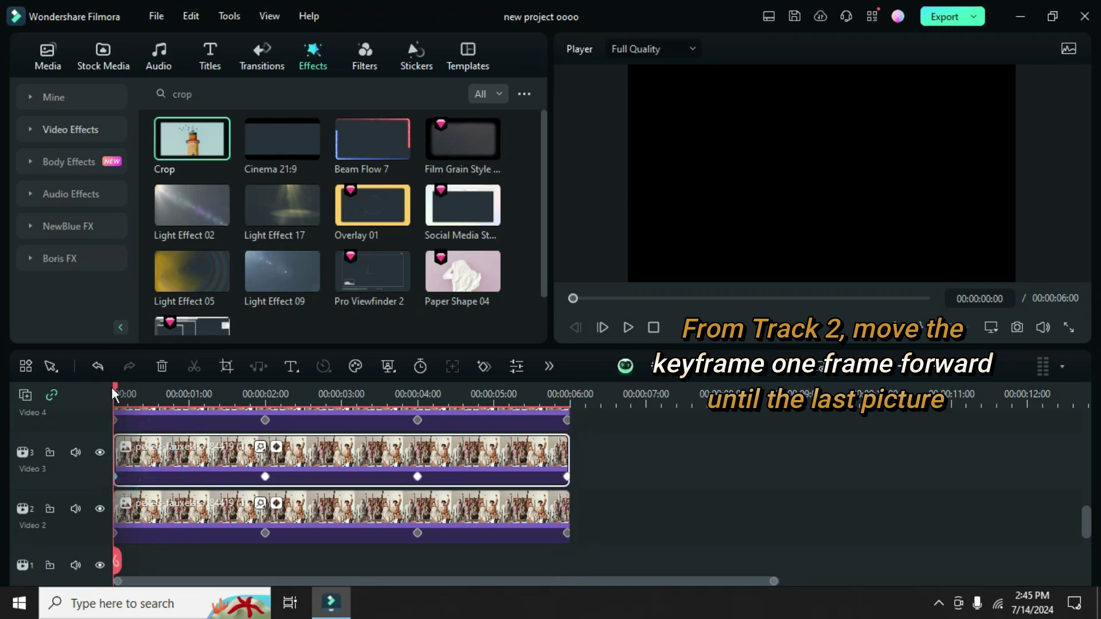
drag(117, 394, 125, 393)
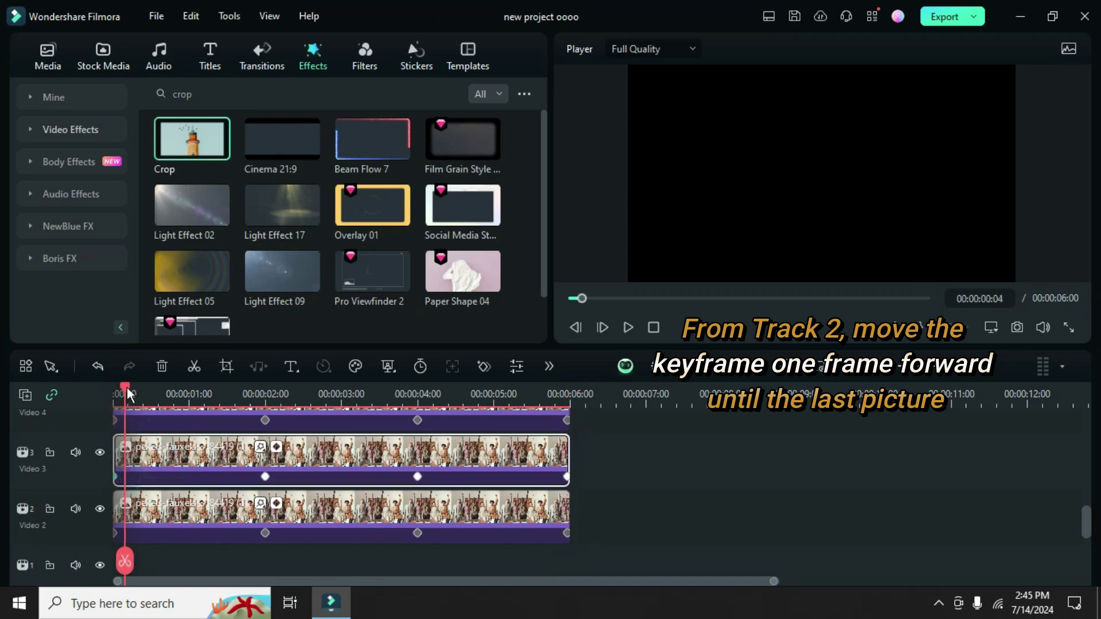
ctrl+scroll(152, 396, up, 3)
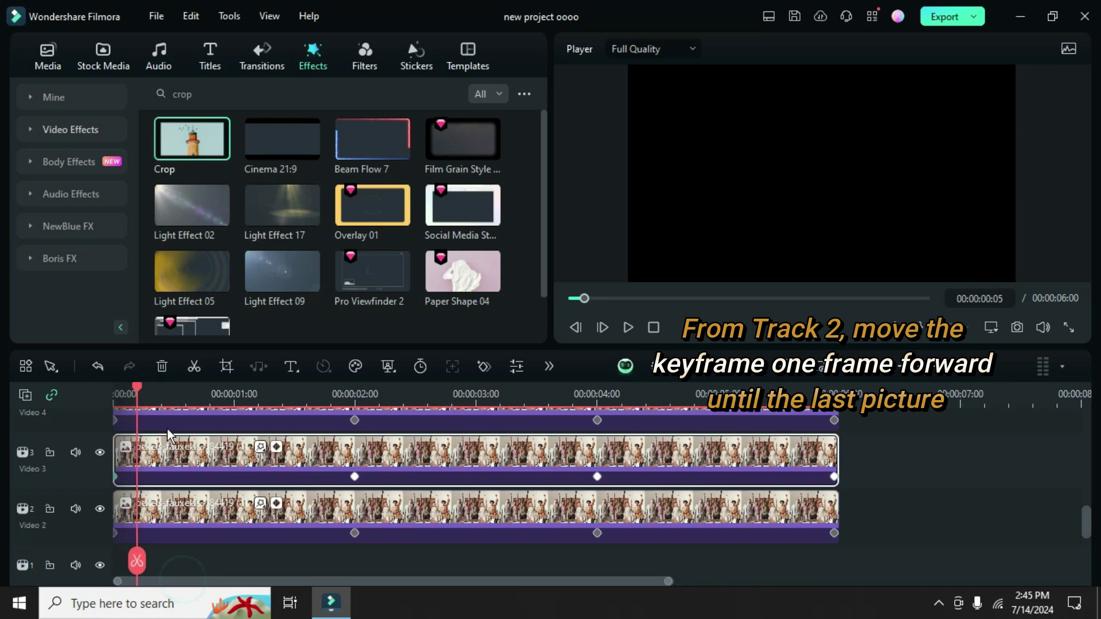
drag(123, 478, 137, 475)
scroll(138, 479, up, 2)
key(Right)
key(Right)
key(Right)
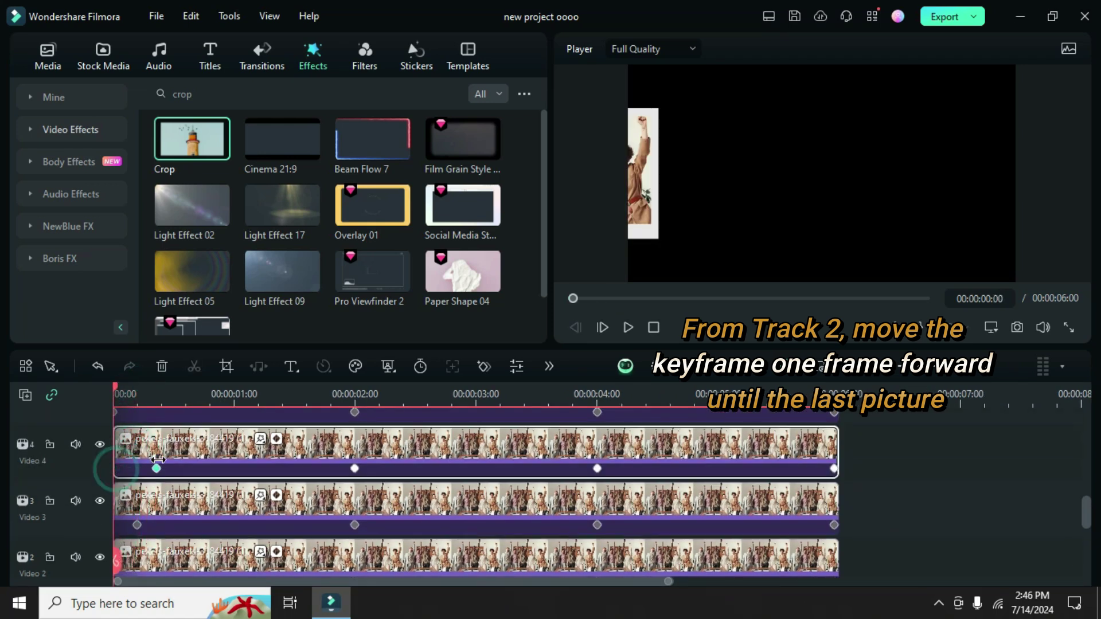
drag(119, 470, 186, 460)
scroll(161, 469, up, 2)
- Stagger the first keyframes of Videos 6 through 11, each a few frames later
key(Right)
key(Right)
key(Right)
scroll(190, 394, up, 2)
key(Right)
key(Right)
key(Right)
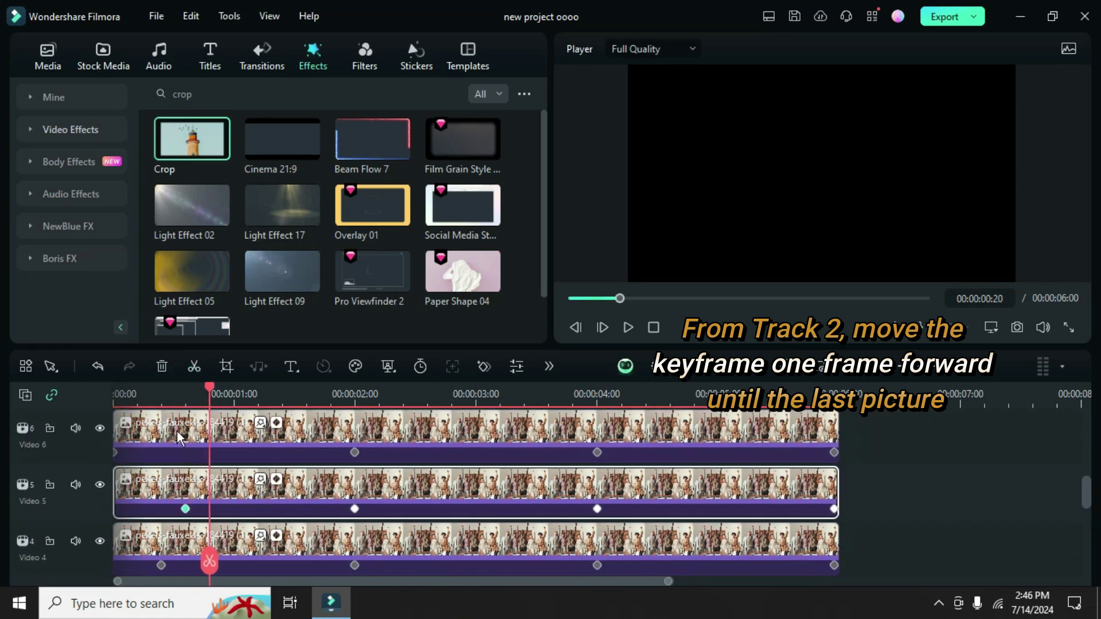
drag(116, 451, 211, 452)
scroll(215, 452, up, 2)
key(Right)
key(Right)
key(Right)
drag(116, 469, 234, 469)
scroll(239, 393, up, 2)
key(Right)
key(Right)
key(Right)
drag(116, 461, 258, 460)
scroll(265, 394, up, 2)
key(Right)
key(Right)
key(Right)
drag(115, 476, 282, 477)
scroll(284, 393, up, 2)
key(Right)
key(Right)
key(Right)
drag(115, 491, 311, 492)
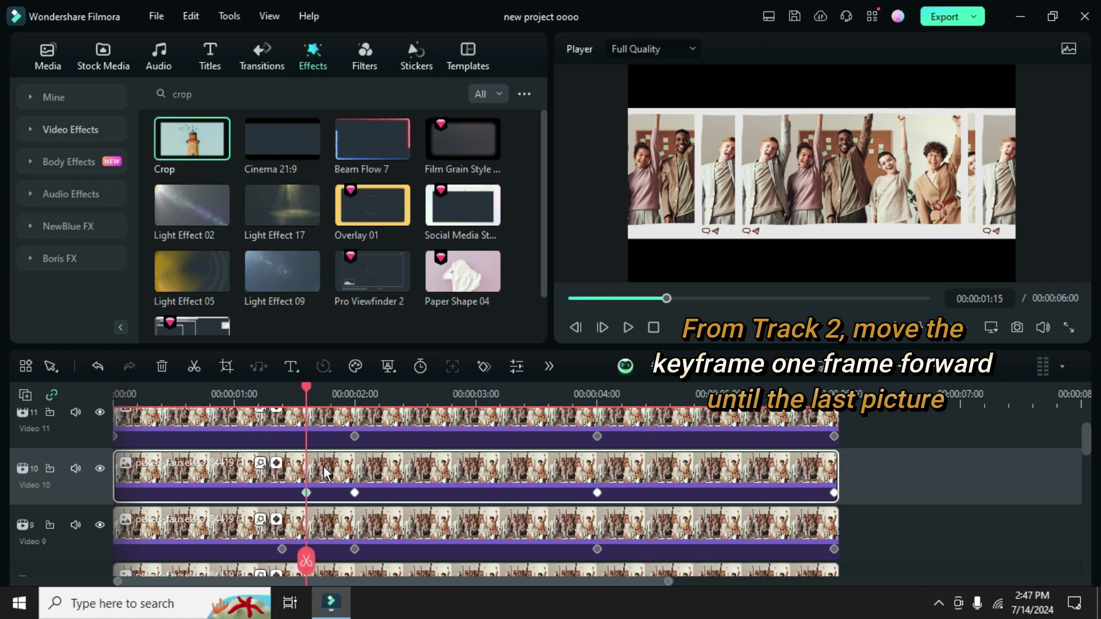
scroll(311, 483, up, 1)
key(Right)
key(Right)
key(Right)
drag(115, 485, 144, 485)
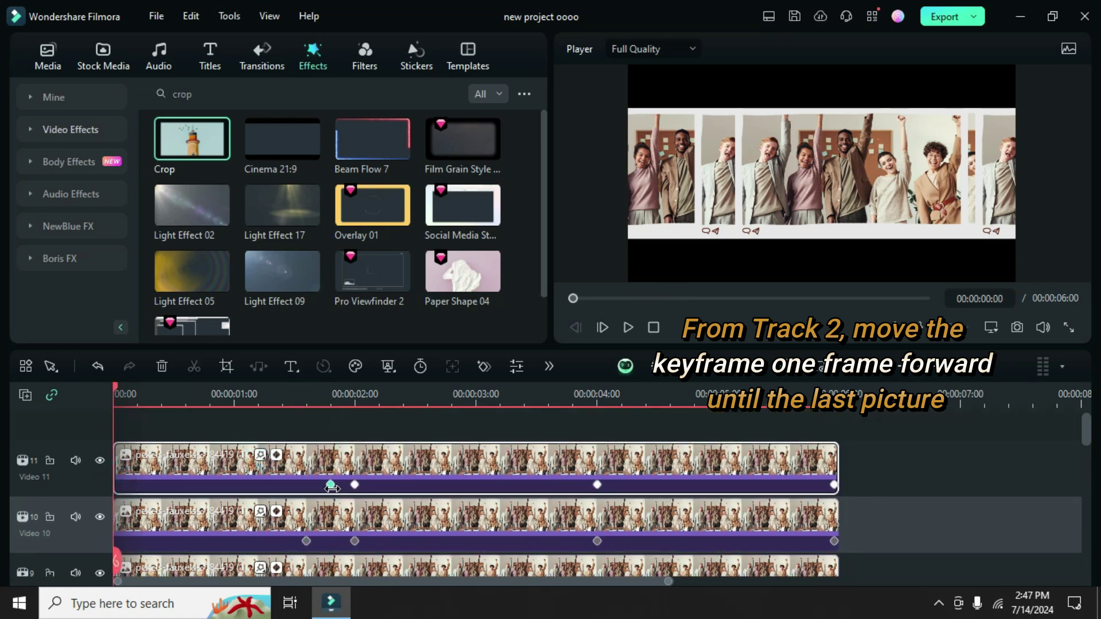
drag(332, 487, 331, 485)
scroll(377, 456, down, 2)
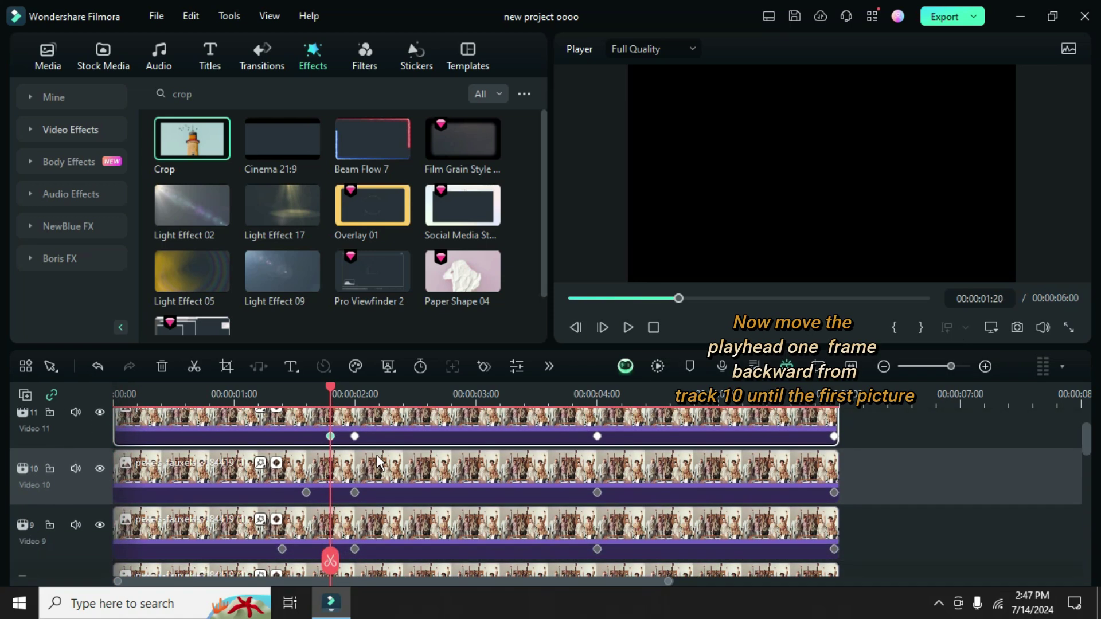
scroll(377, 455, up, 2)
- Stagger the last keyframes of Videos 10 through 7, stepping back a few frames each
drag(334, 393, 833, 479)
scroll(833, 480, down, 1)
click(800, 478)
click(834, 492)
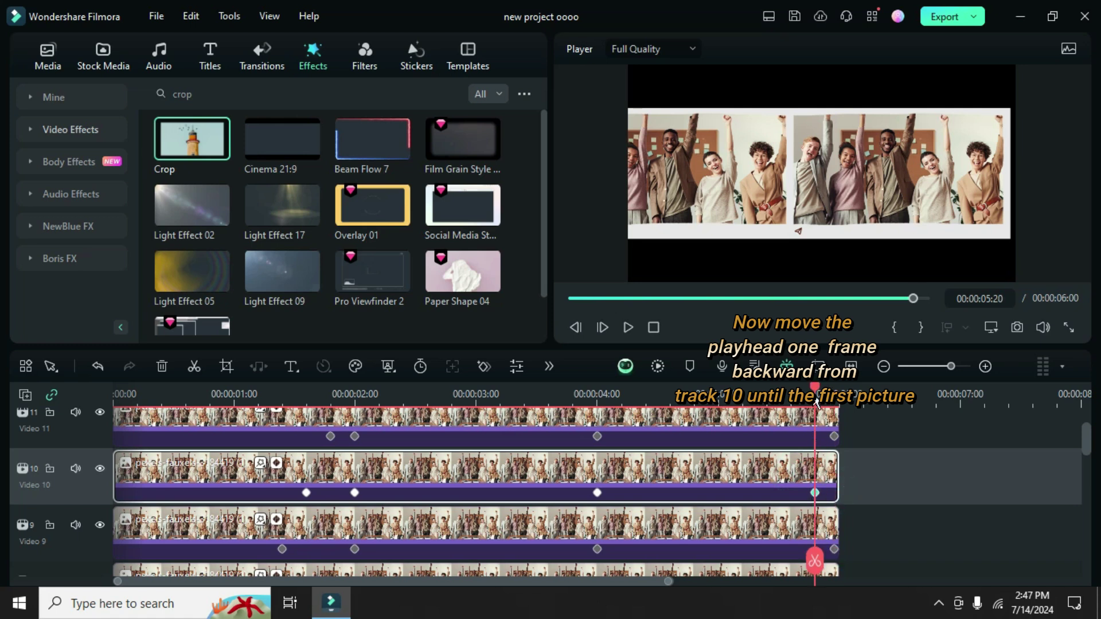
key(Left)
key(Left)
key(Left)
scroll(805, 482, down, 1)
click(804, 482)
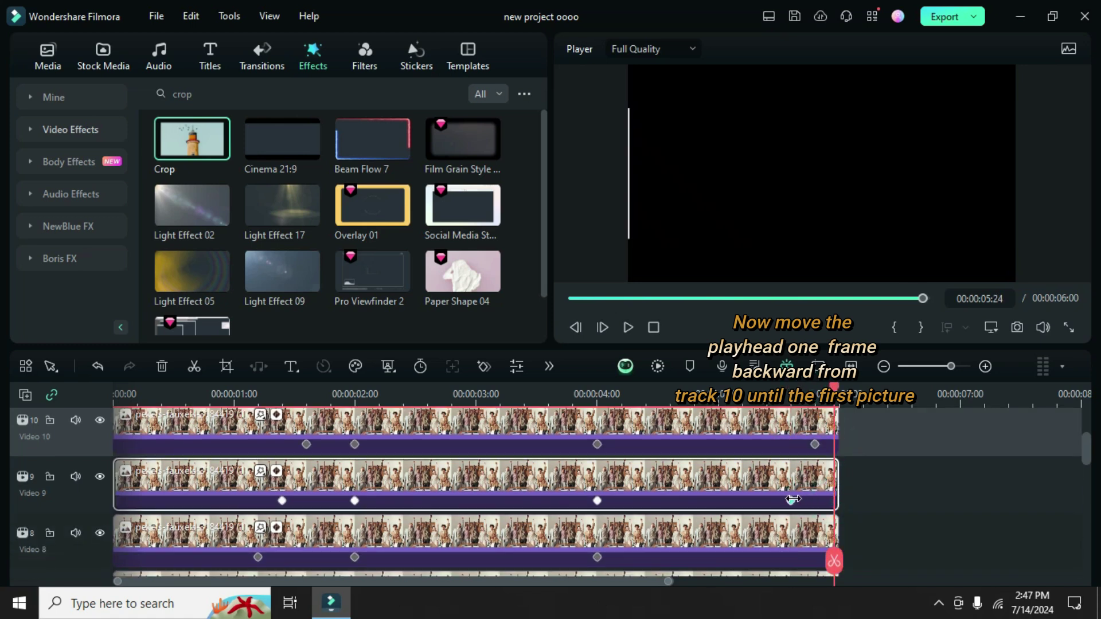
scroll(800, 482, down, 1)
key(Left)
key(Left)
key(Left)
key(Left)
key(Left)
click(791, 478)
click(834, 486)
click(768, 488)
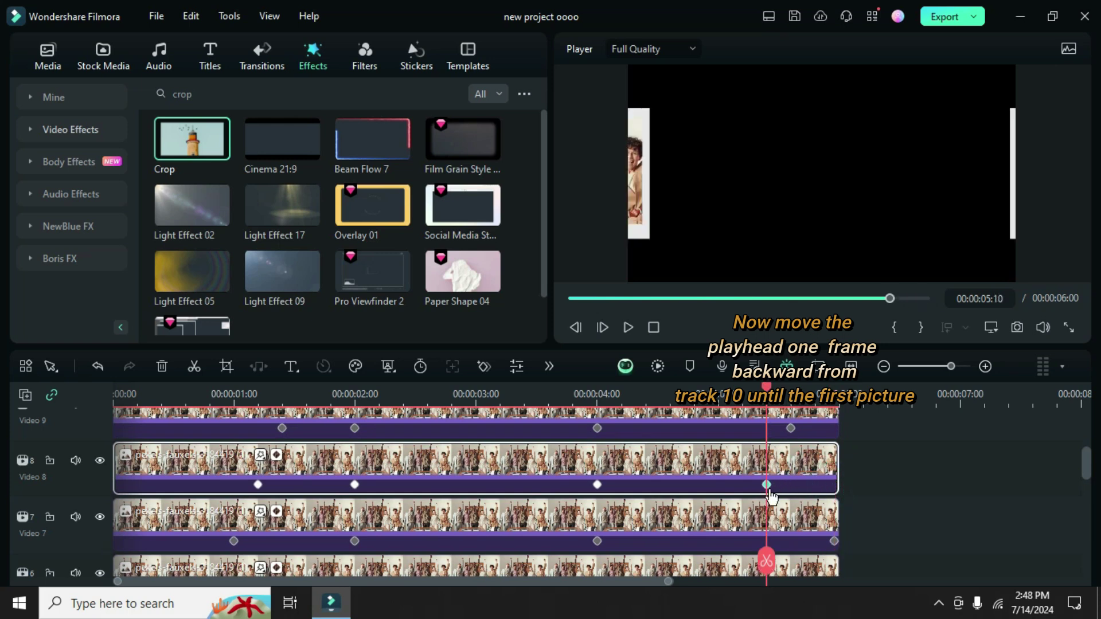
scroll(768, 488, down, 1)
key(Left)
key(Left)
key(Left)
click(833, 496)
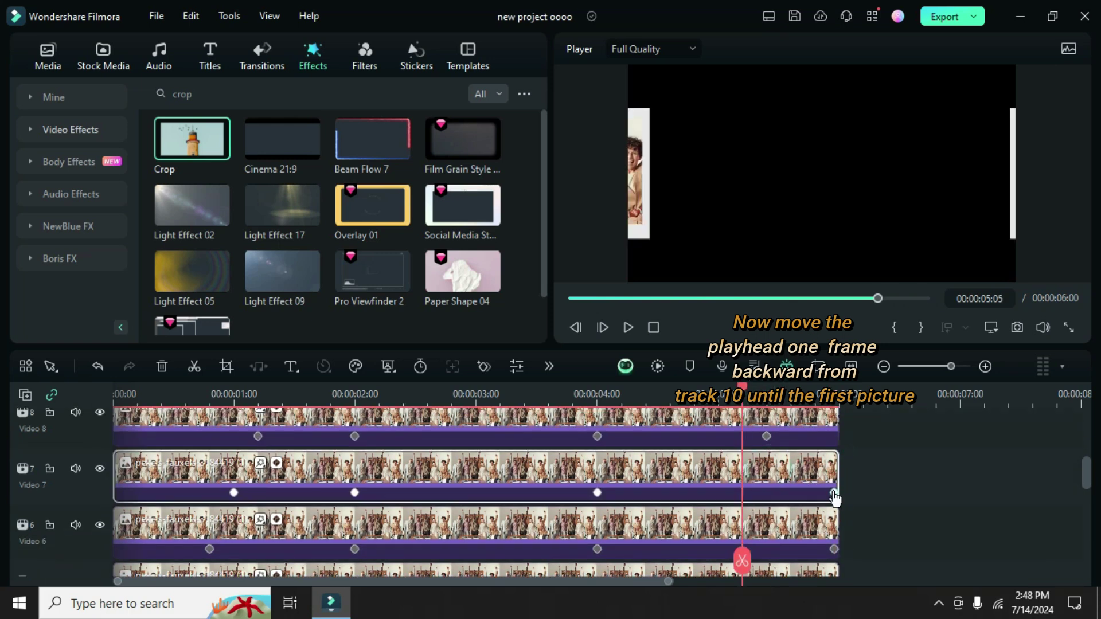
click(743, 493)
scroll(743, 492, down, 1)
- Move the last keyframes of Videos 6 and 5 earlier and keyframe Video 4's end
key(Left)
key(Left)
key(Left)
key(Left)
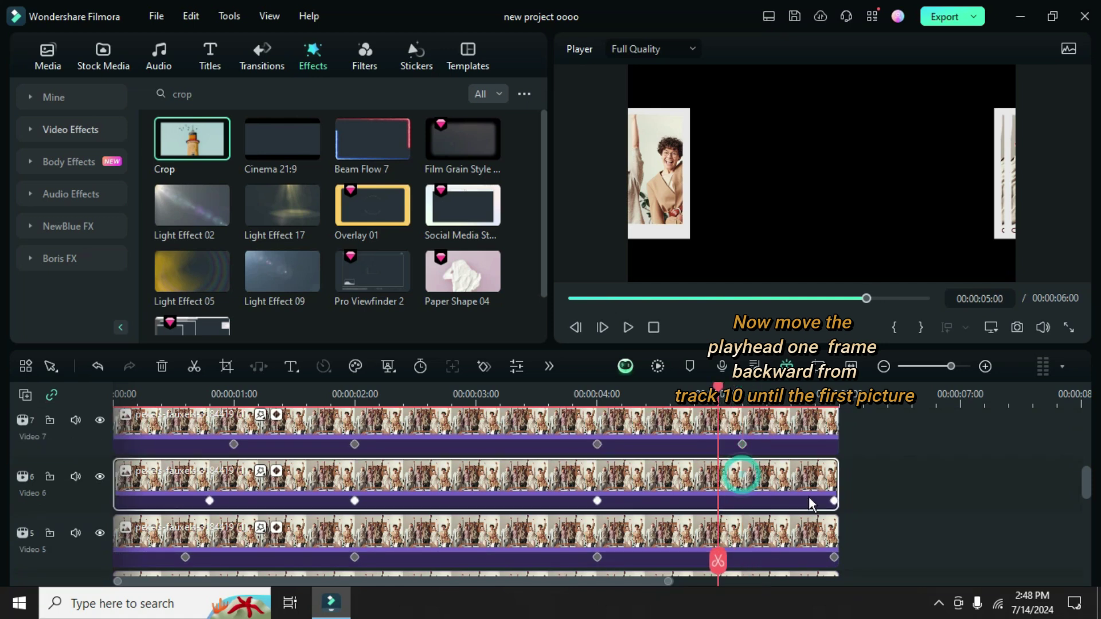
click(747, 480)
click(725, 501)
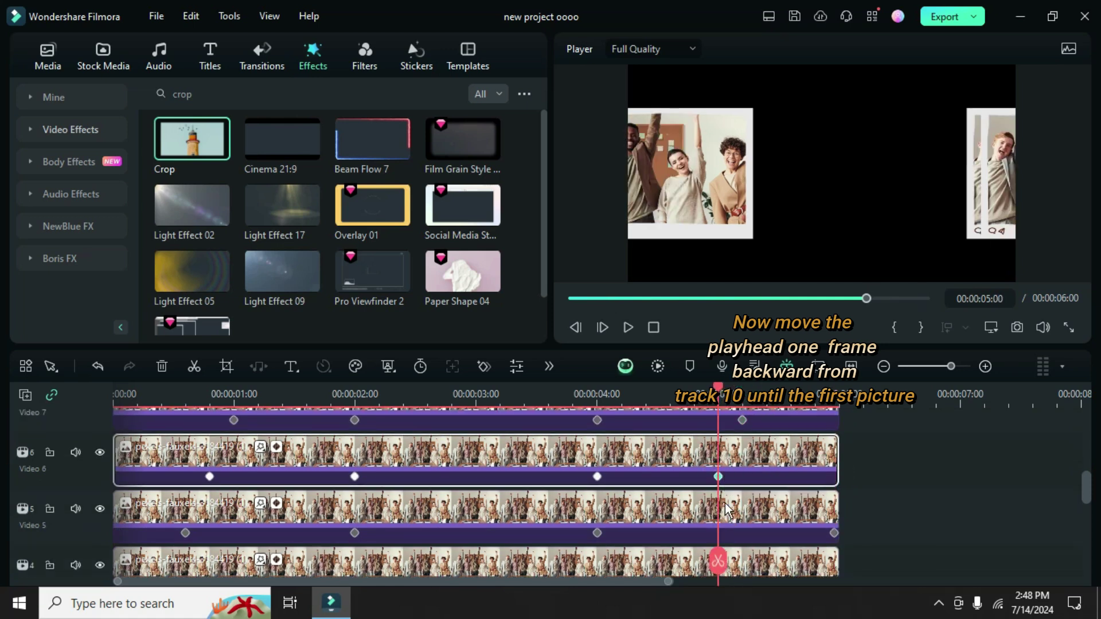
scroll(718, 500, down, 1)
key(Left)
click(834, 508)
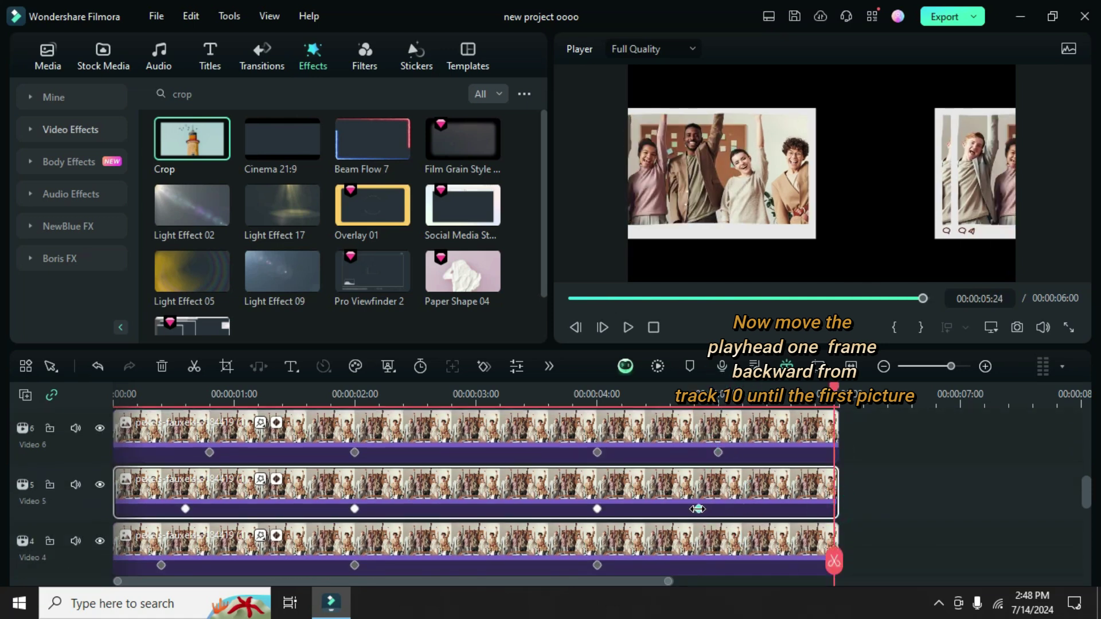
click(699, 510)
scroll(714, 506, down, 1)
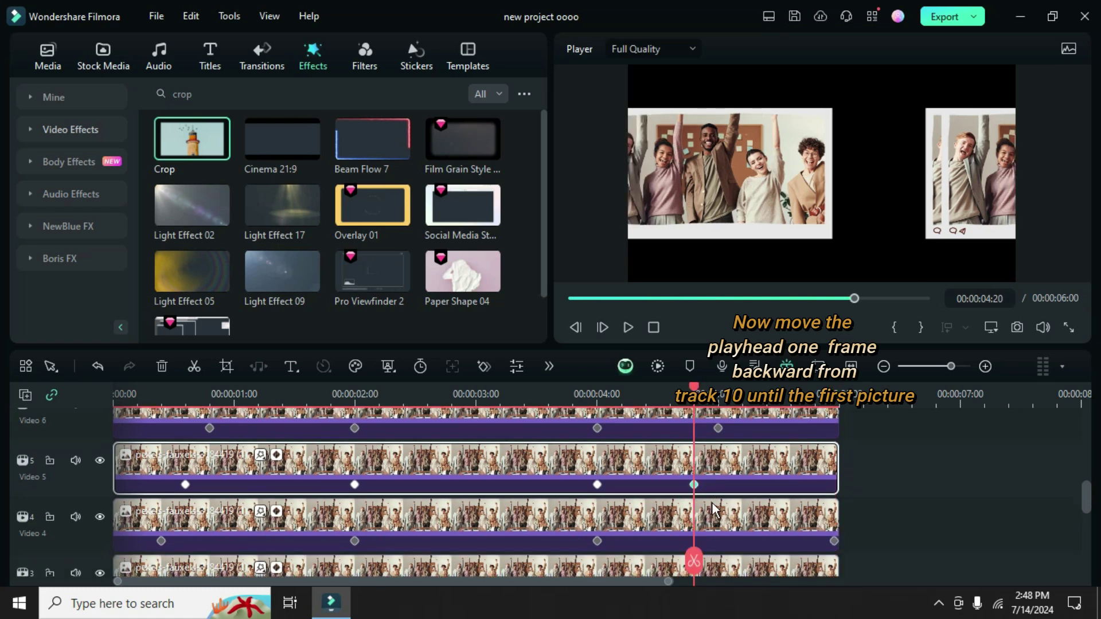
click(834, 484)
scroll(834, 485, down, 1)
click(832, 515)
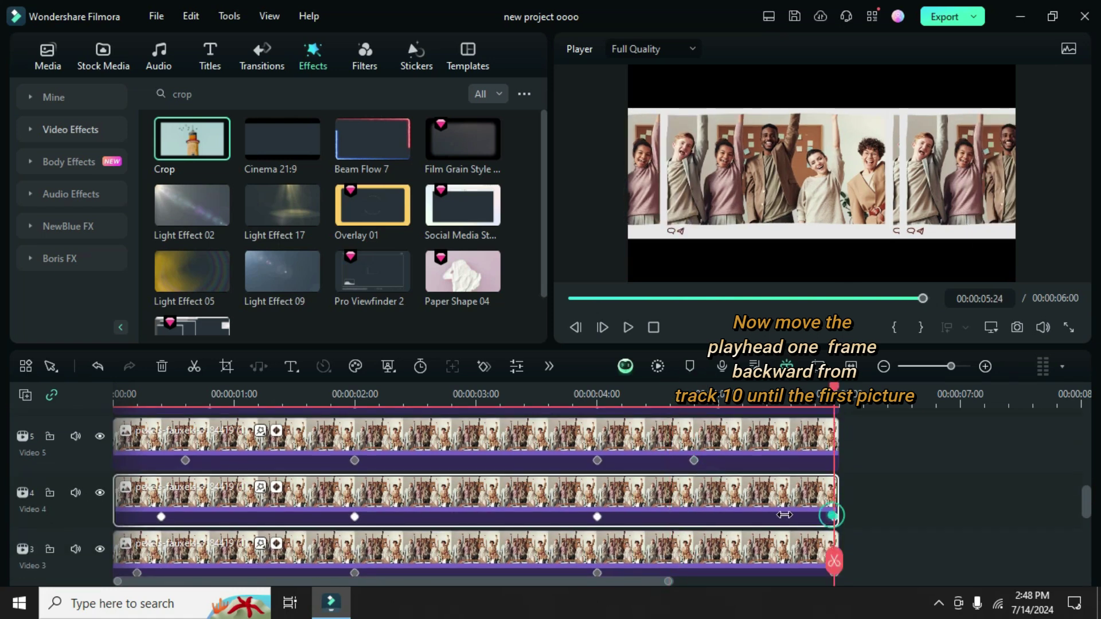
- Add end keyframes on Video 3 and Video 2, leaving the playhead at 00:00:04:05
click(672, 517)
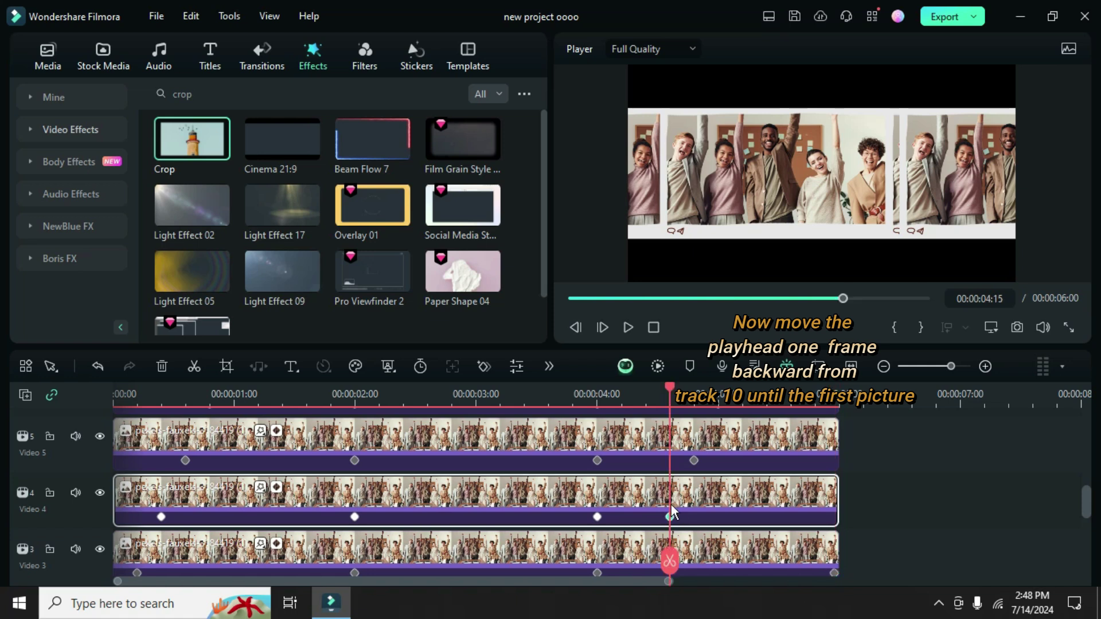
scroll(673, 516, down, 1)
click(672, 497)
click(835, 498)
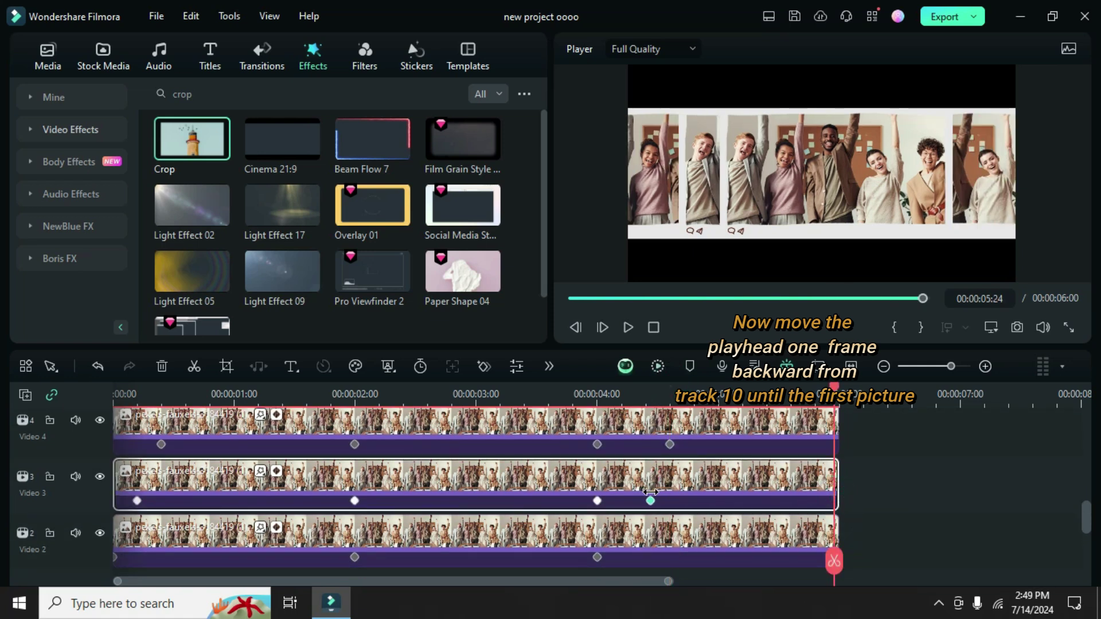
click(651, 499)
scroll(650, 505, down, 1)
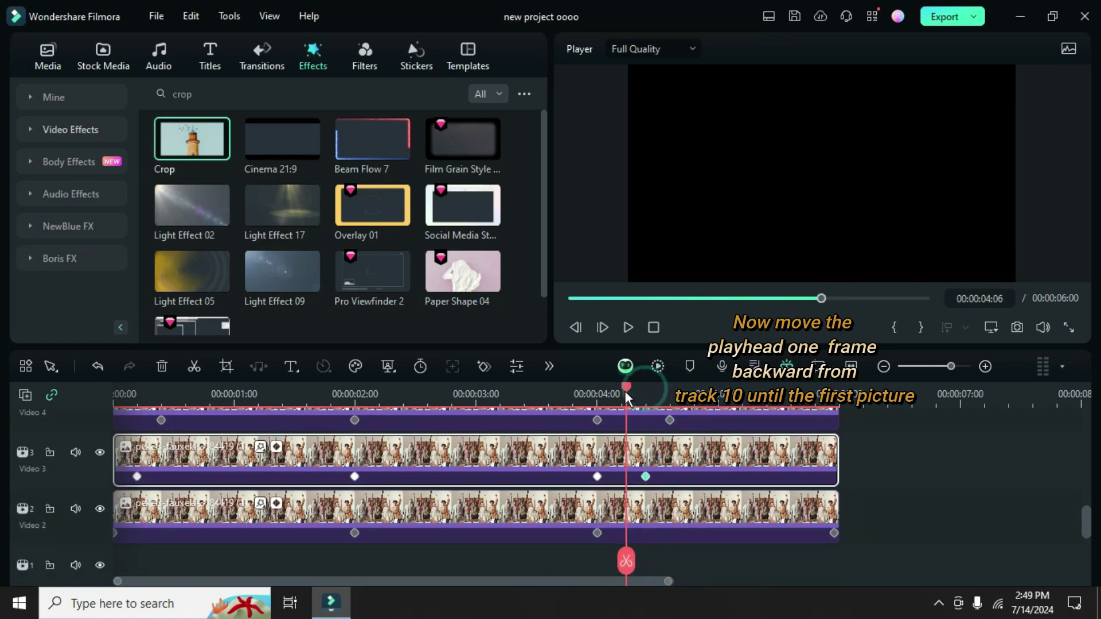
click(725, 528)
click(834, 533)
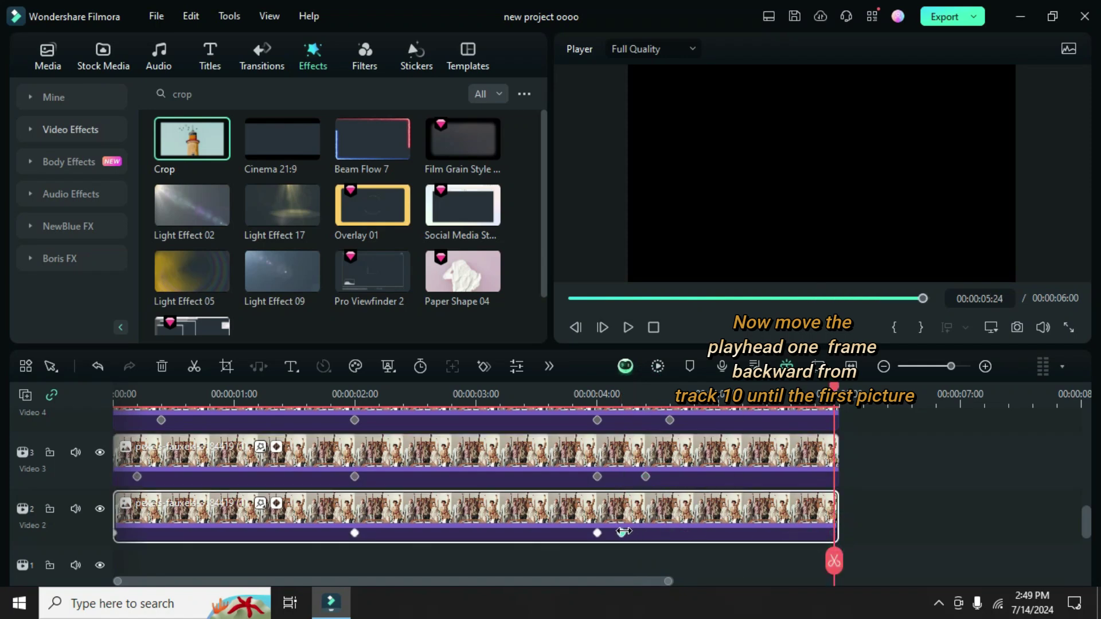
click(622, 532)
ctrl+scroll(576, 448, down, 1)
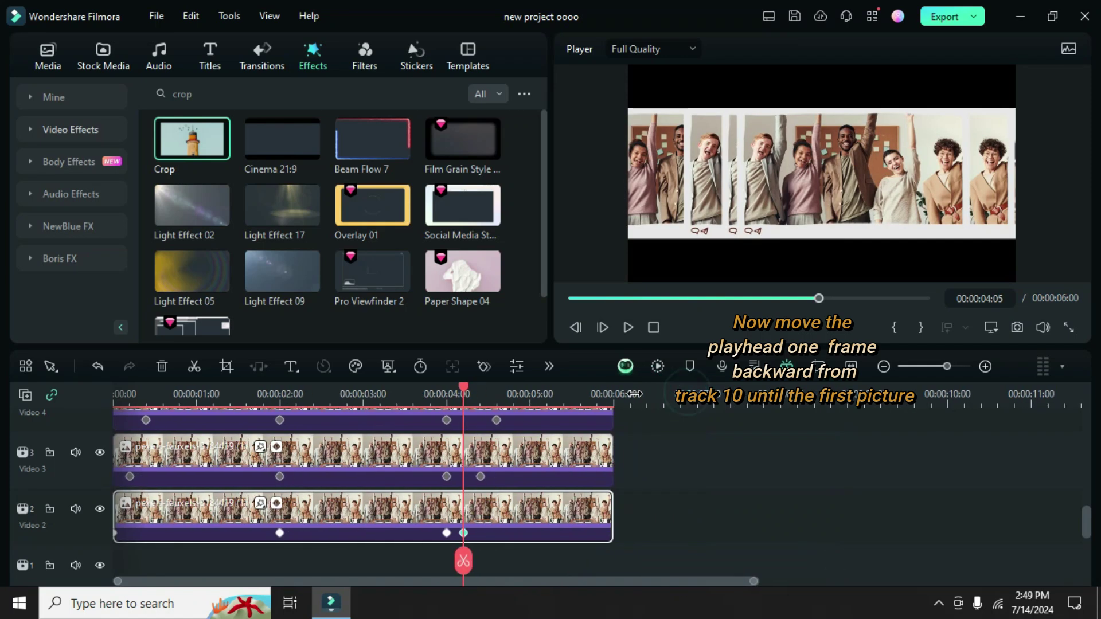
scroll(400, 524, down, 1)
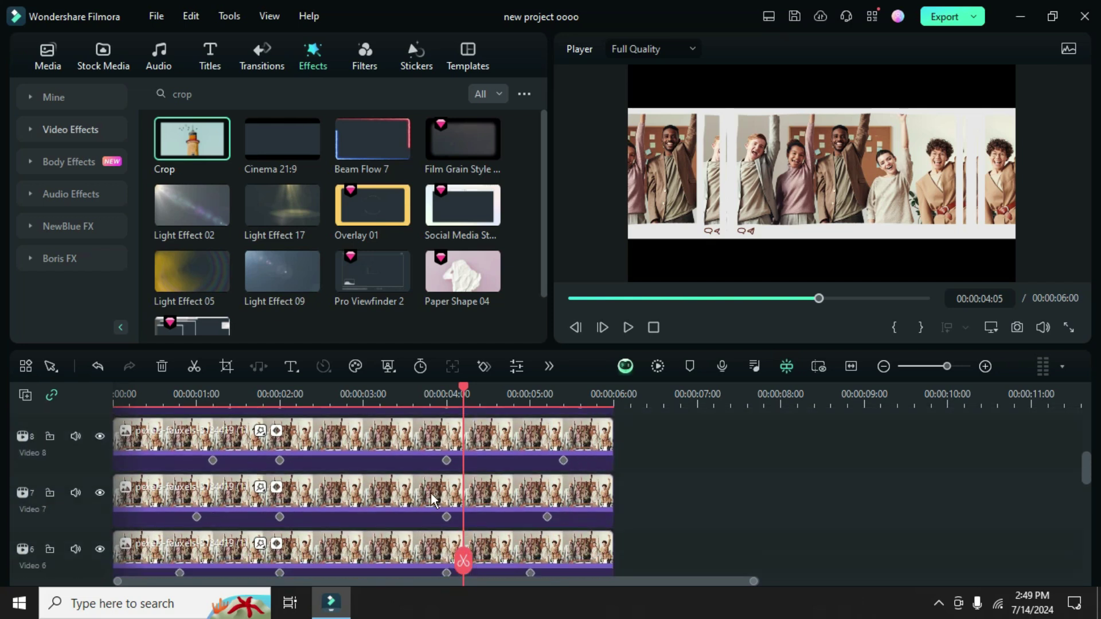
- With the playhead at the start, give the selected clip a bottom crop of 90
click(352, 486)
ctrl+scroll(499, 393, down, 1)
ctrl+scroll(412, 396, down, 1)
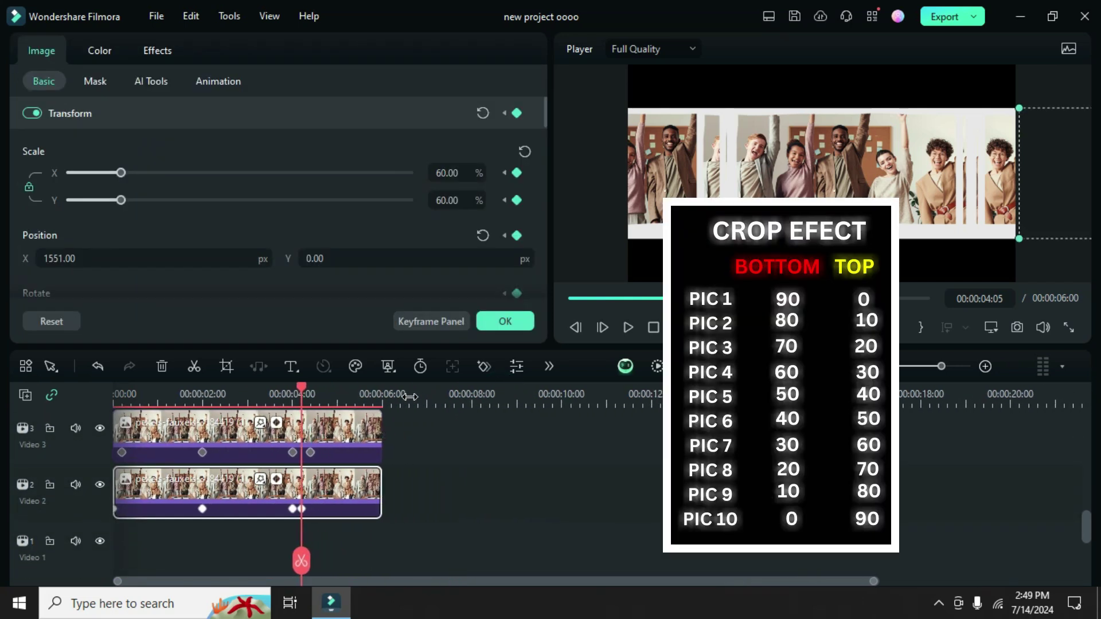
click(568, 298)
click(156, 51)
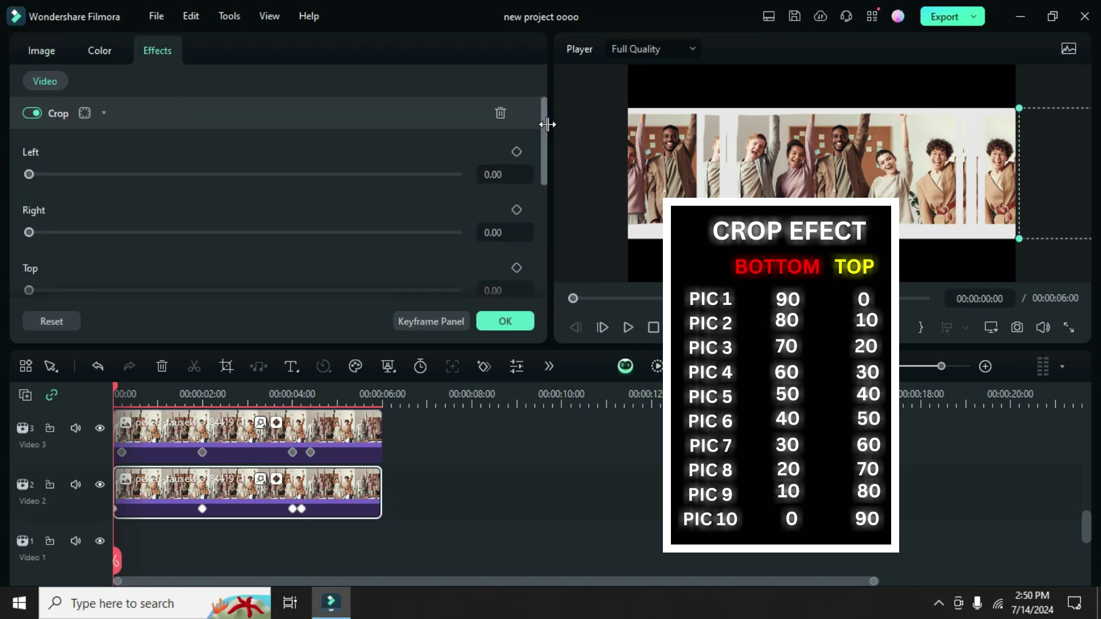
drag(546, 121, 548, 157)
click(496, 265)
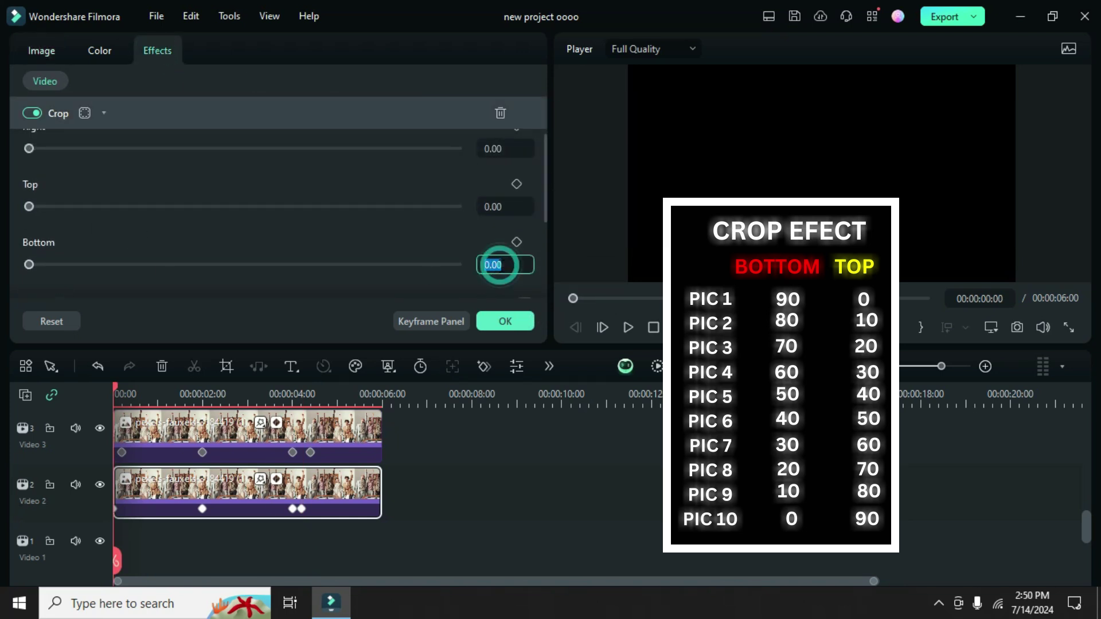
text(90)
key(Return)
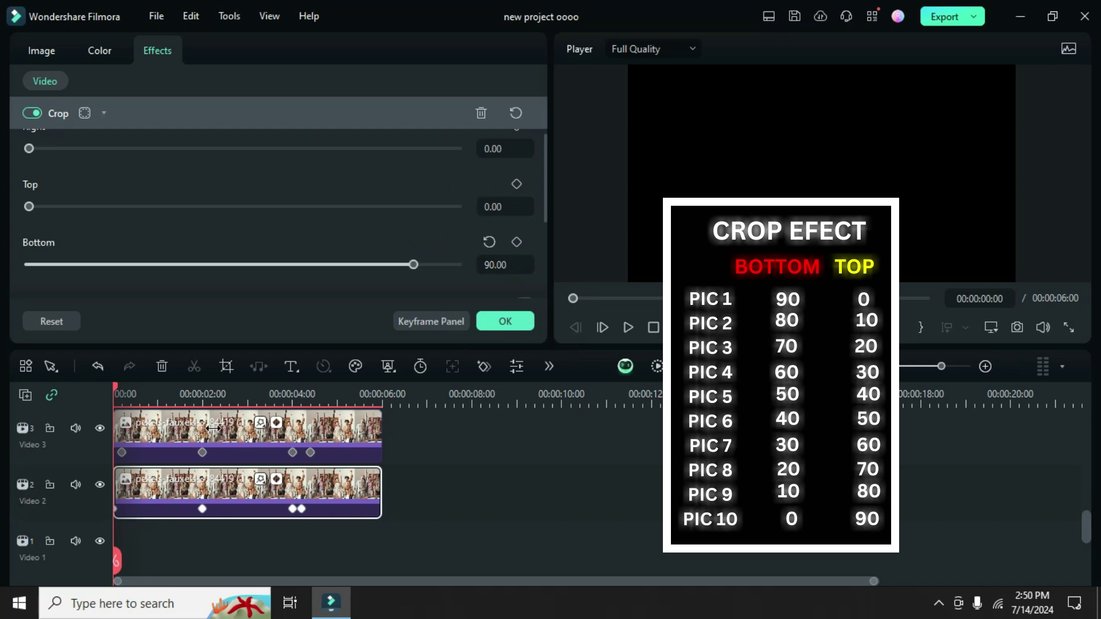
- Crop Video 3 to bottom 80, top 10, and set bottom crops of 70 and 60 on the next clips
click(230, 430)
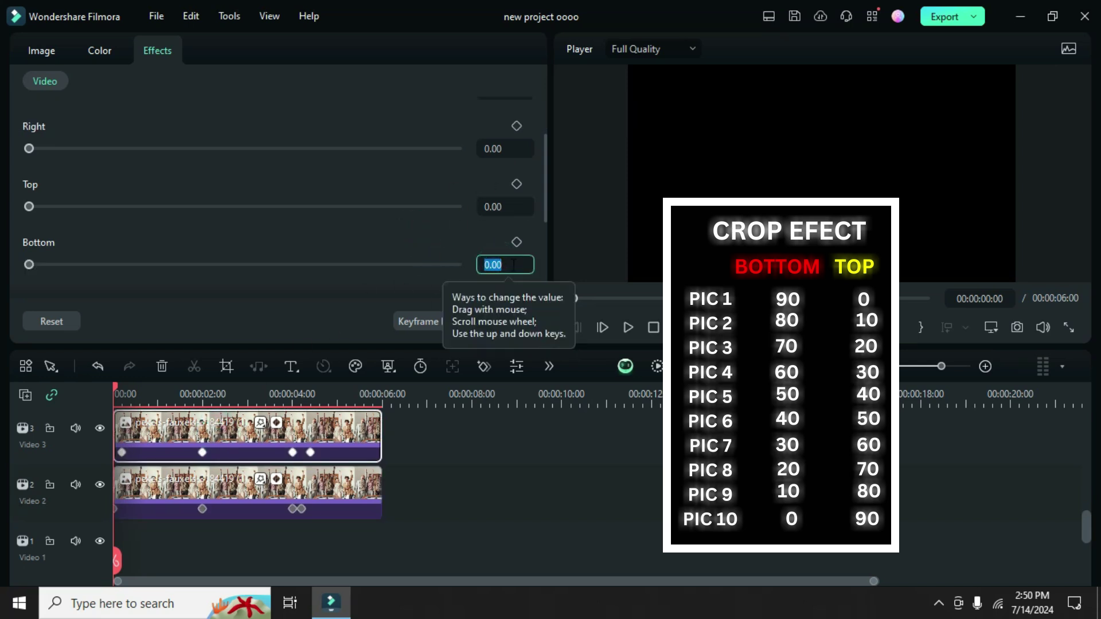
text(80)
key(Return)
click(495, 207)
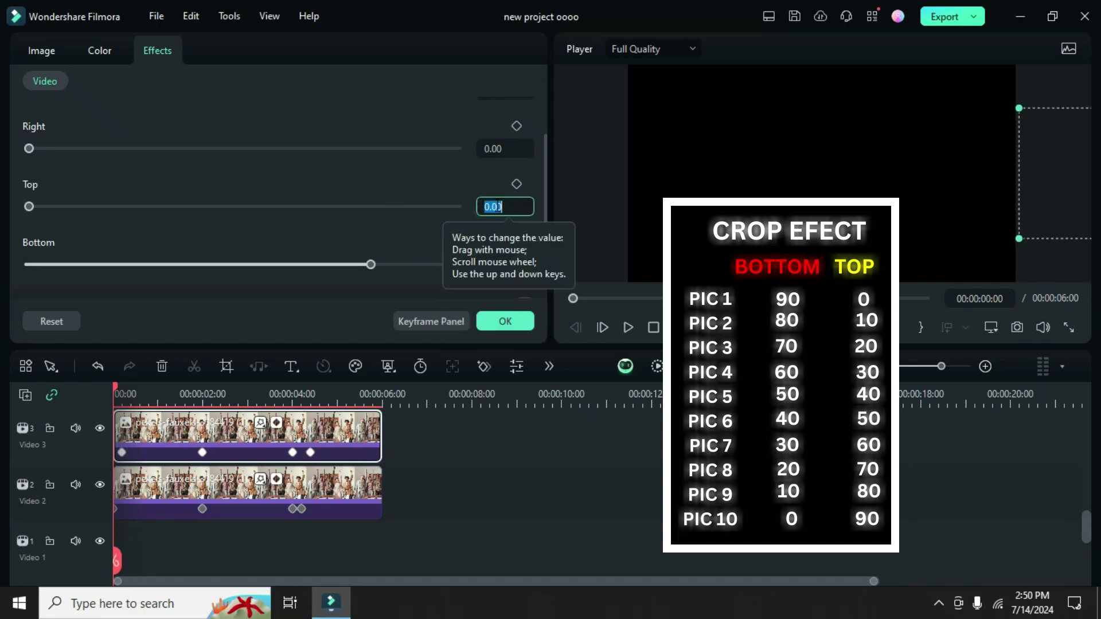
text(1)
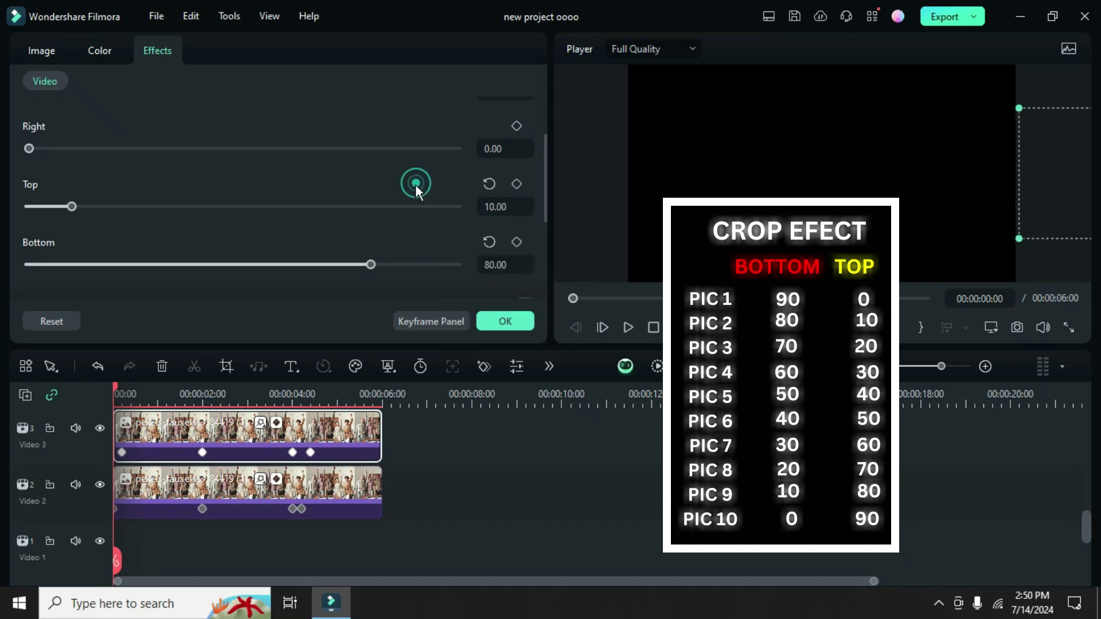
key(ctrl+v)
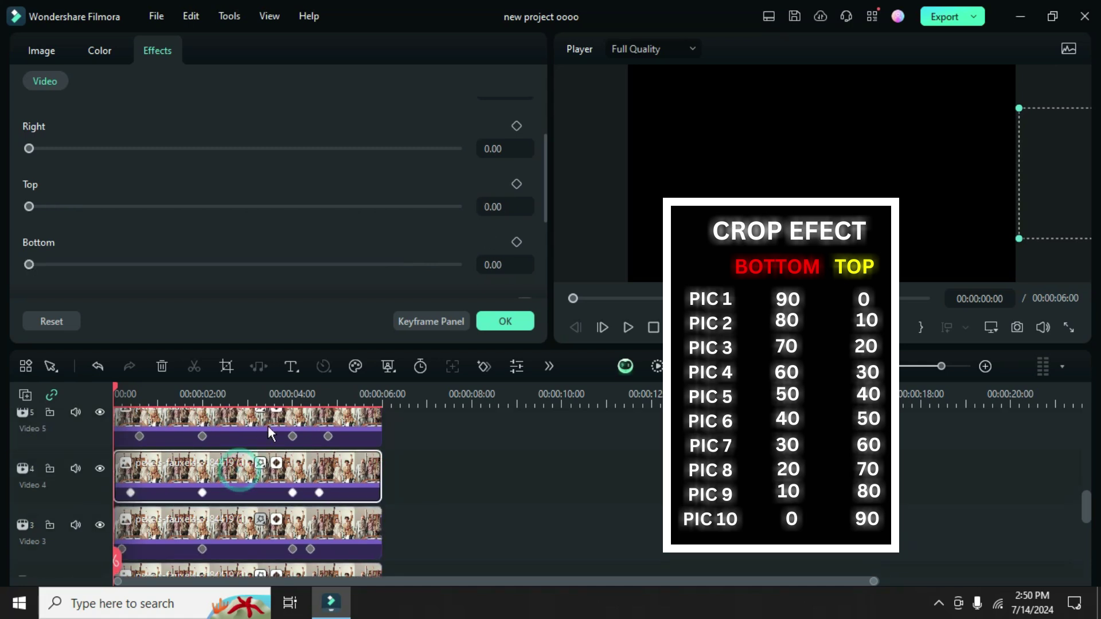
click(498, 207)
text(20)
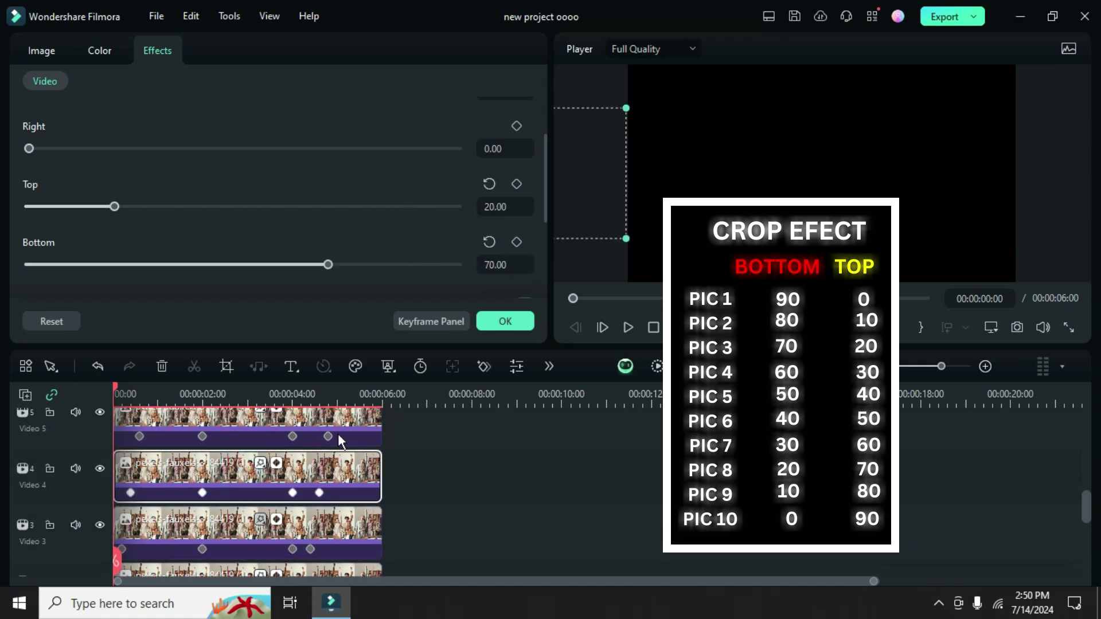
scroll(325, 463, up, 2)
click(237, 465)
text(6)
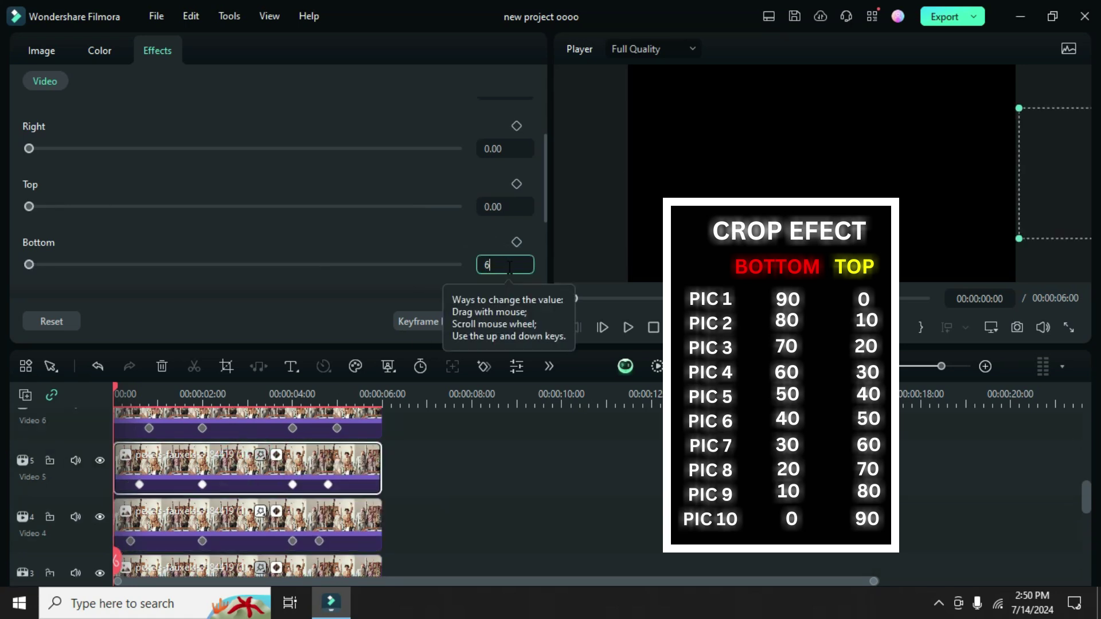
text(0)
click(490, 208)
text(30)
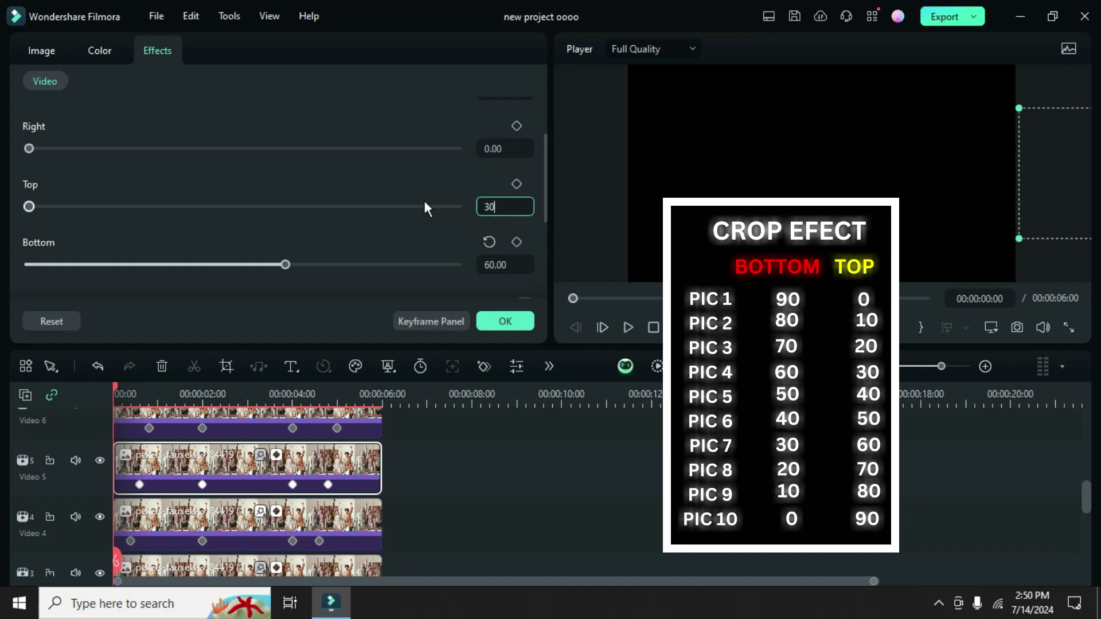
scroll(261, 472, up, 2)
- Crop Video 6 and Video 7 to bottom 50 and 40, and Video 8 to bottom 30, top 60
click(261, 469)
click(495, 207)
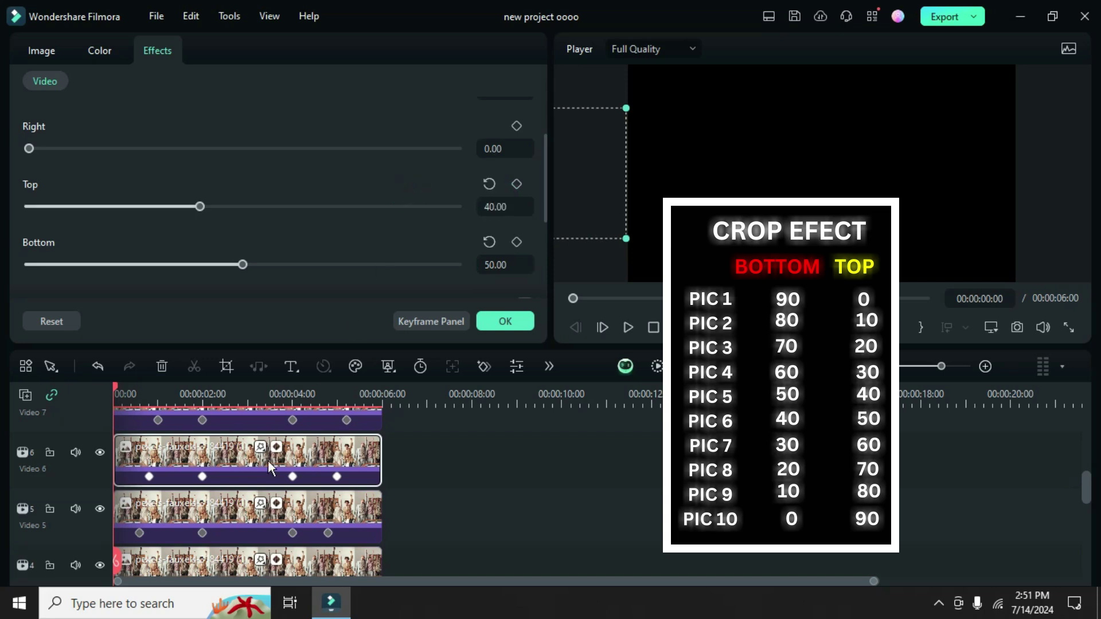
scroll(267, 456, up, 2)
click(238, 454)
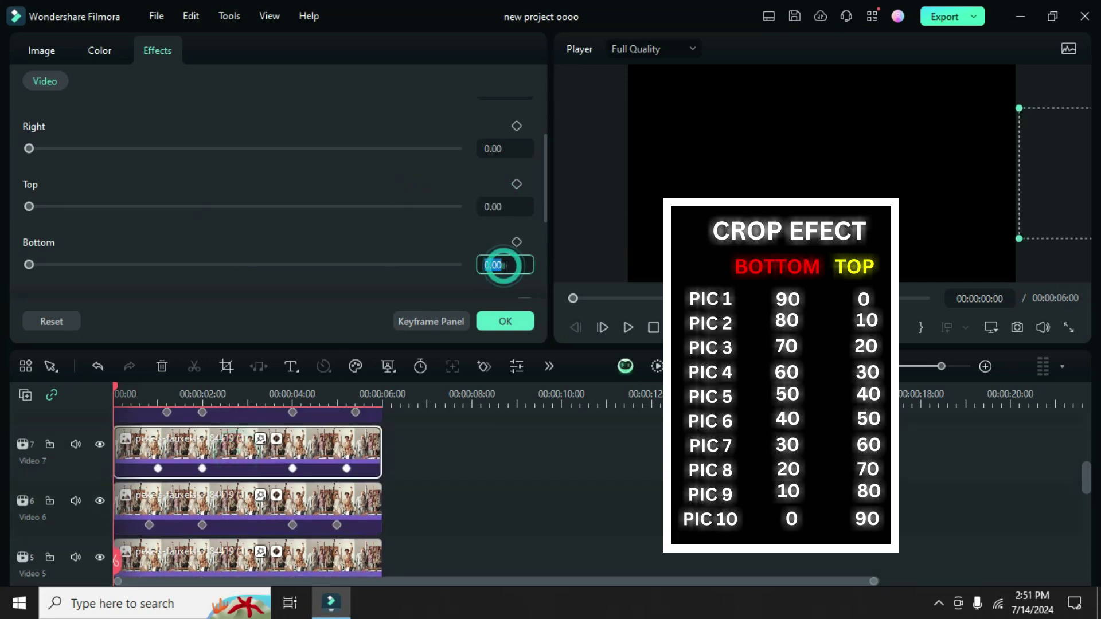
text(40)
click(493, 207)
text(50)
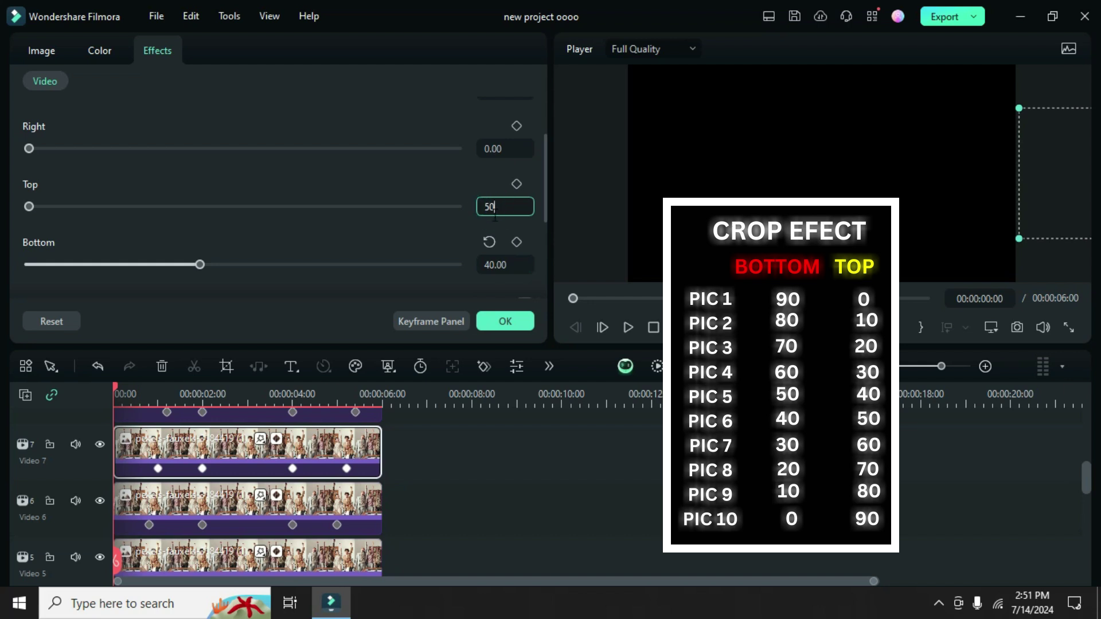
scroll(291, 452, up, 2)
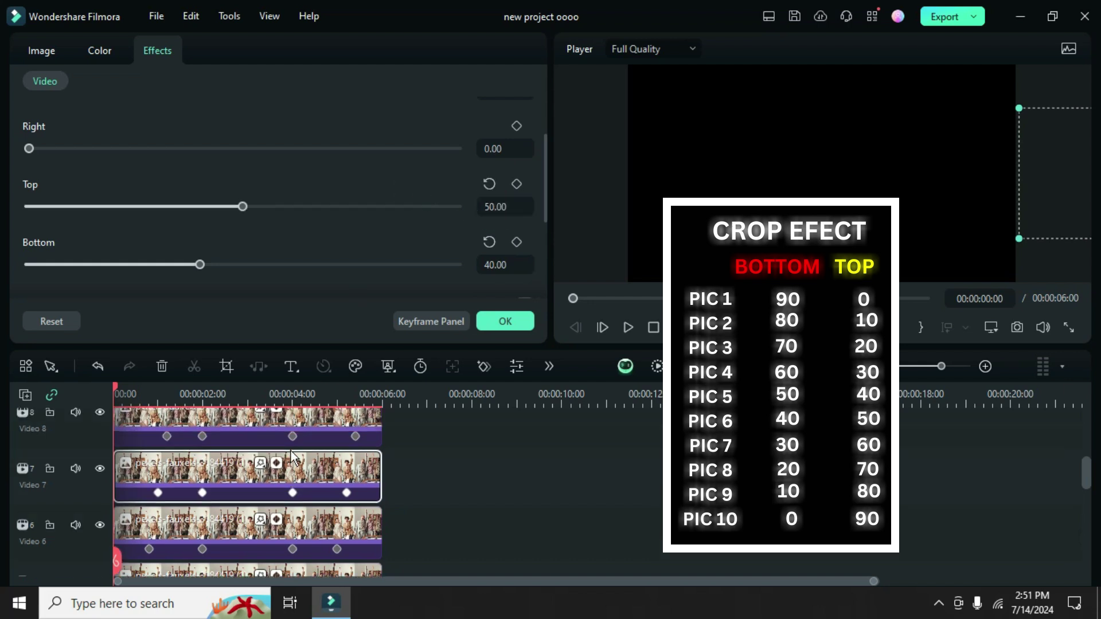
click(241, 439)
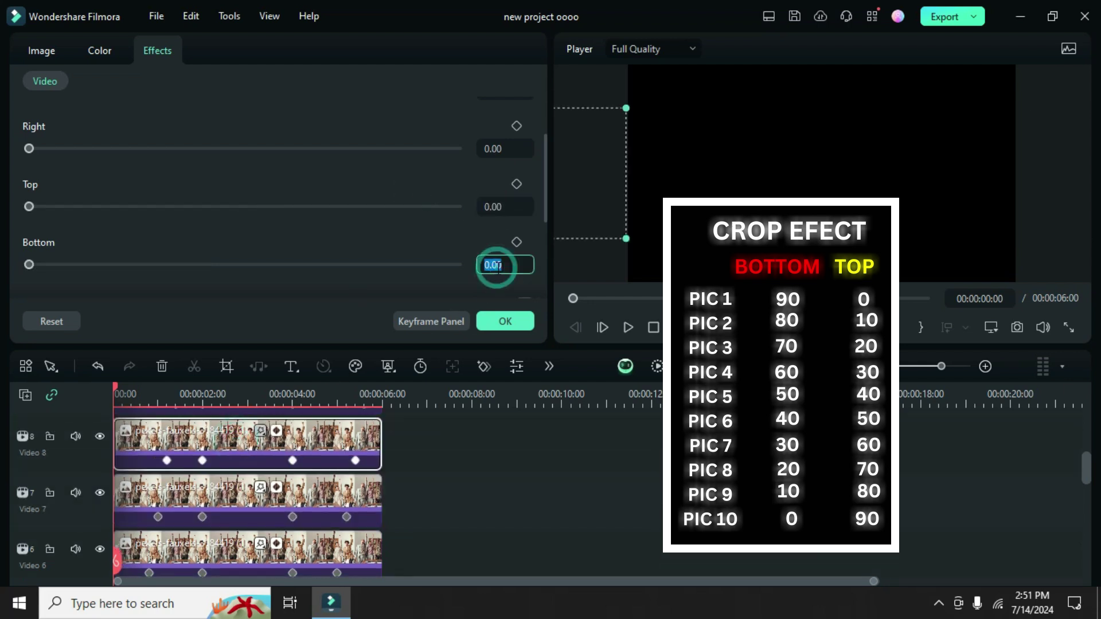
text(30)
key(Return)
click(496, 212)
text(60)
click(425, 189)
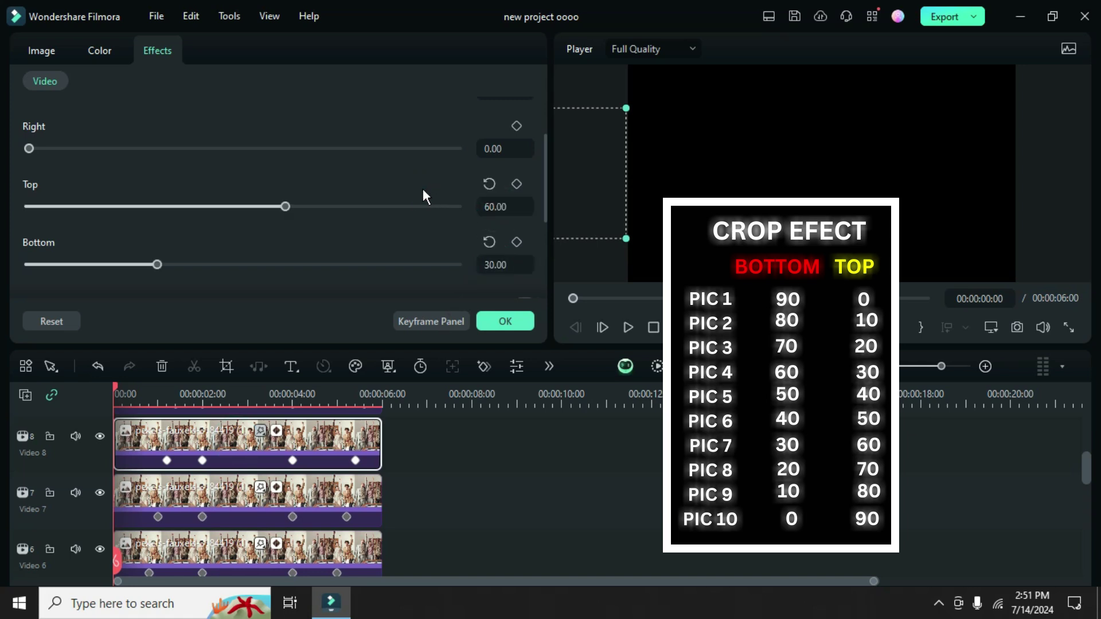
scroll(299, 444, up, 1)
scroll(309, 437, up, 1)
- Crop Video 9 to bottom 20, top 70, and Video 10 to bottom 10, top 80
click(315, 431)
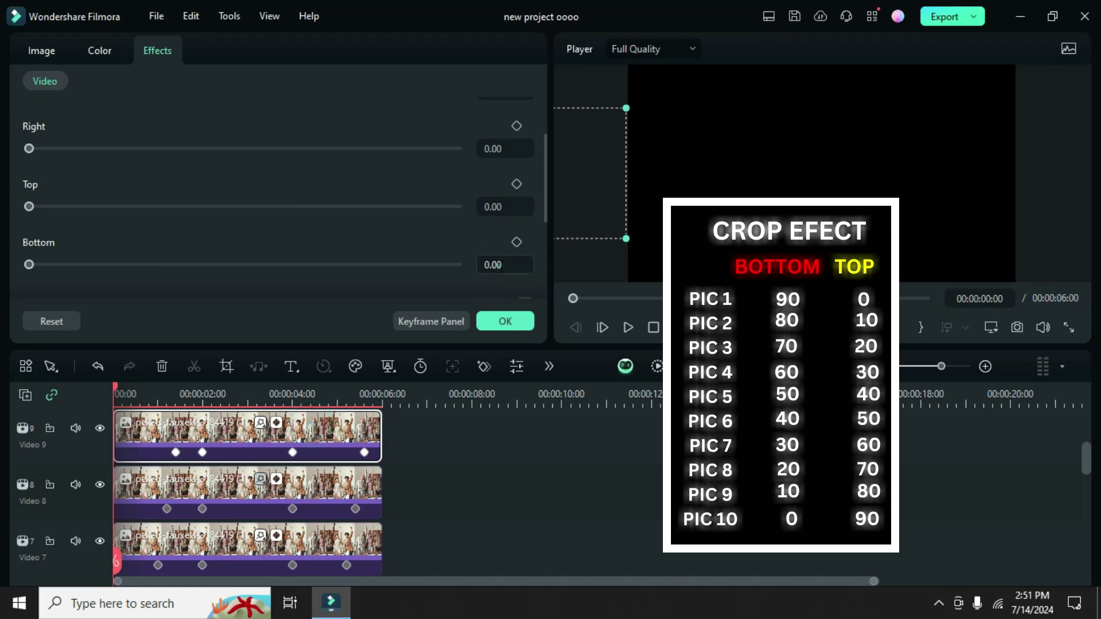
click(501, 208)
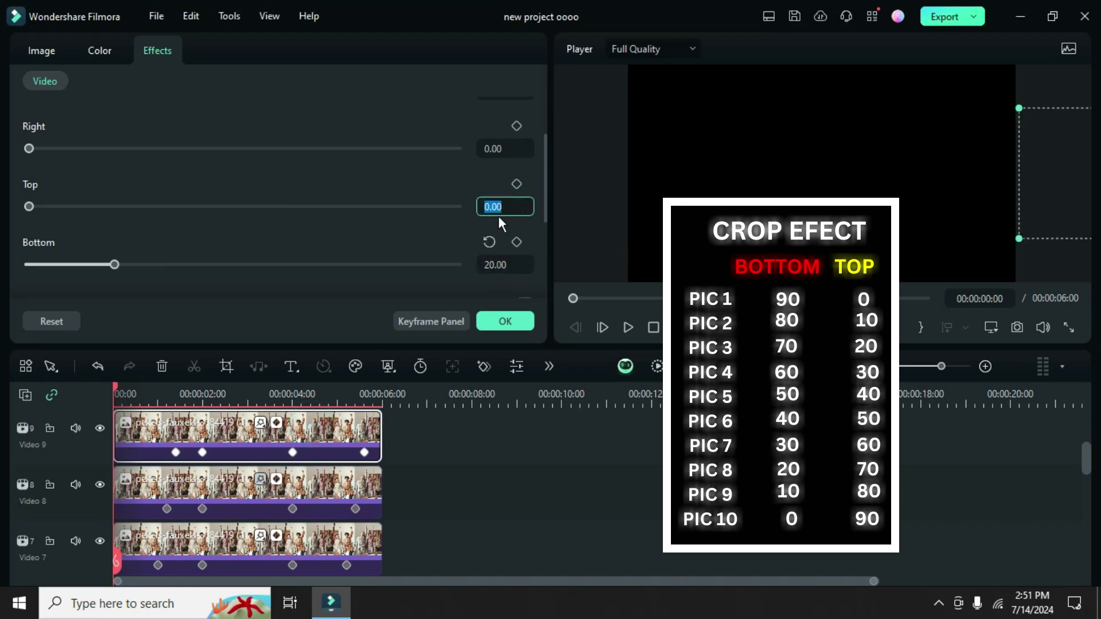
text(70)
click(426, 192)
scroll(324, 435, up, 2)
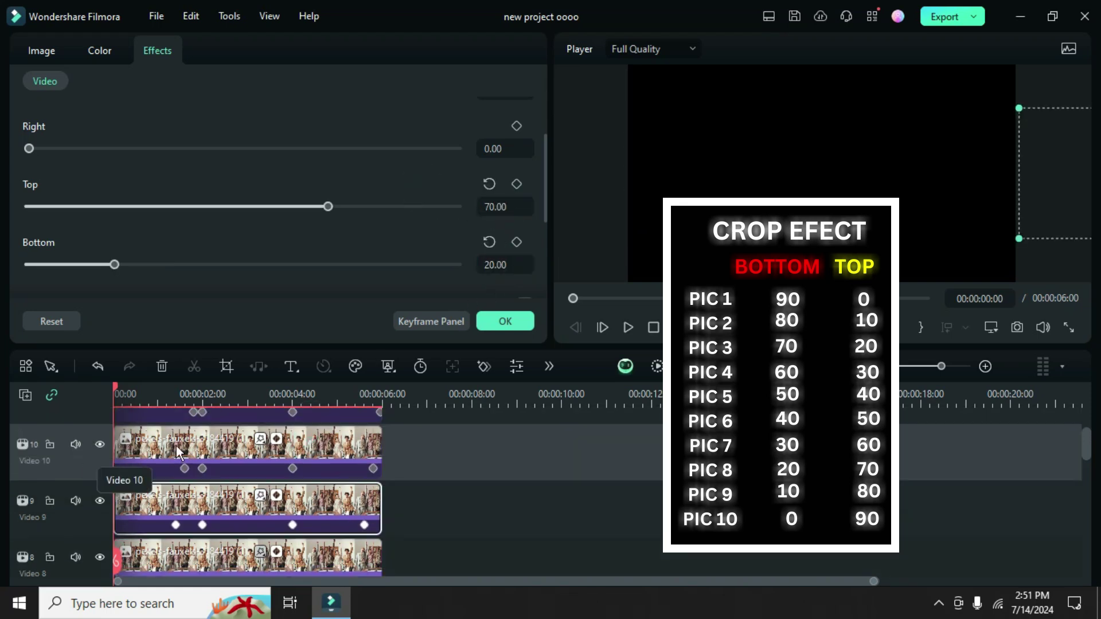
click(262, 440)
click(505, 264)
text(10)
click(502, 209)
text(80)
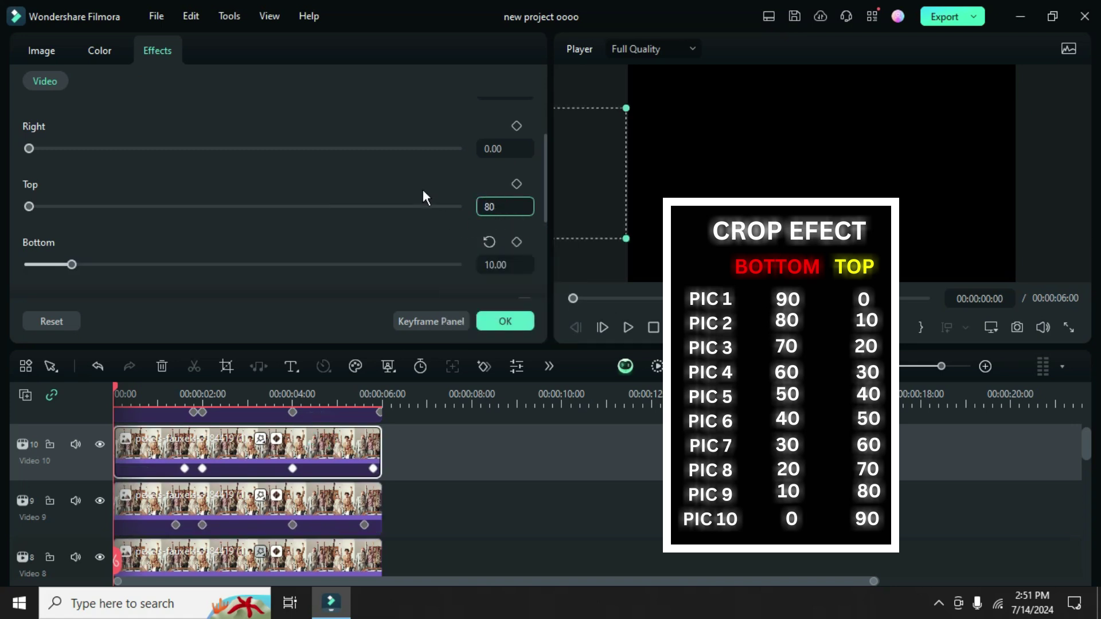
click(423, 197)
scroll(253, 445, up, 2)
- Give the Video 11 clip a top crop of 90 and apply the crop
click(316, 439)
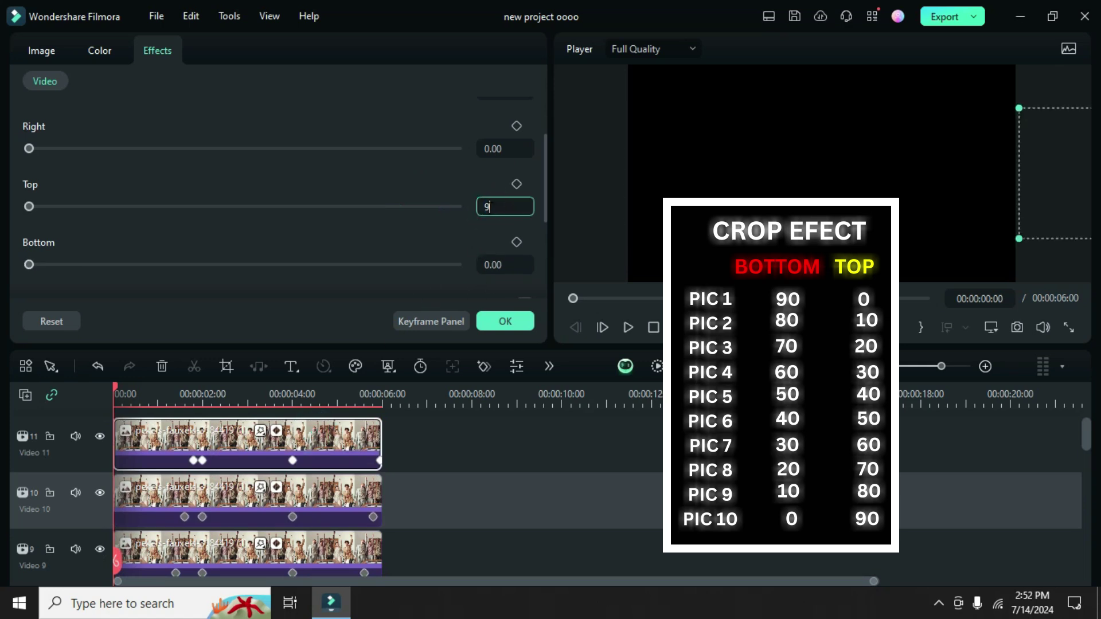
text(0.00)
click(445, 186)
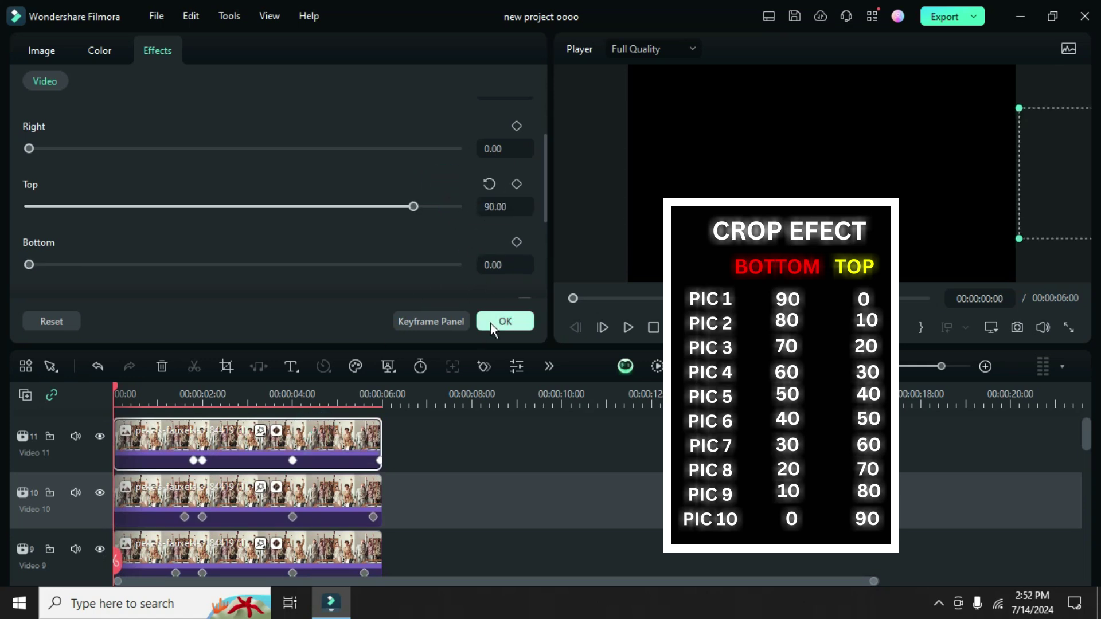
click(504, 320)
scroll(404, 445, up, 1)
- Render a smooth-playback preview and play the stacked six-second photo sequence
key(Return)
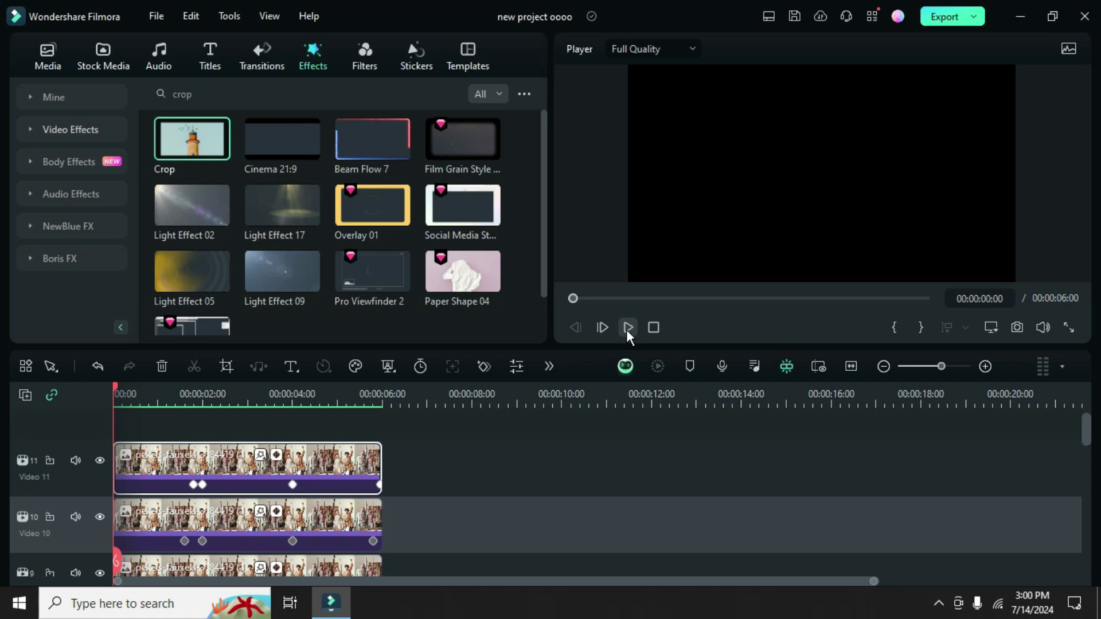
click(627, 328)
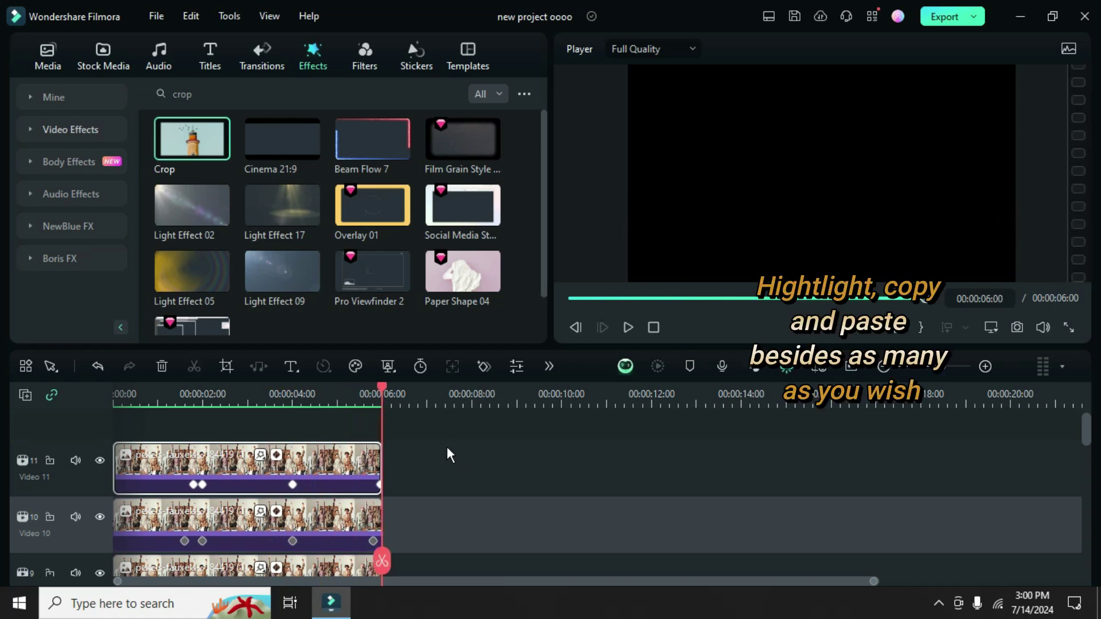
scroll(448, 456, down, 2)
scroll(429, 455, down, 2)
scroll(429, 459, up, 2)
- Marquee-select all the stacked clips across the tracks and copy them
mouse_move(451, 472)
mouse_down()
mouse_move(228, 366)
mouse_move(223, 401)
mouse_up()
right_click(261, 491)
click(290, 34)
scroll(319, 508, down, 2)
scroll(318, 509, down, 2)
scroll(318, 508, down, 2)
scroll(98, 502, down, 2)
- Paste three more sets of the clips back-to-back after the first
click(95, 503)
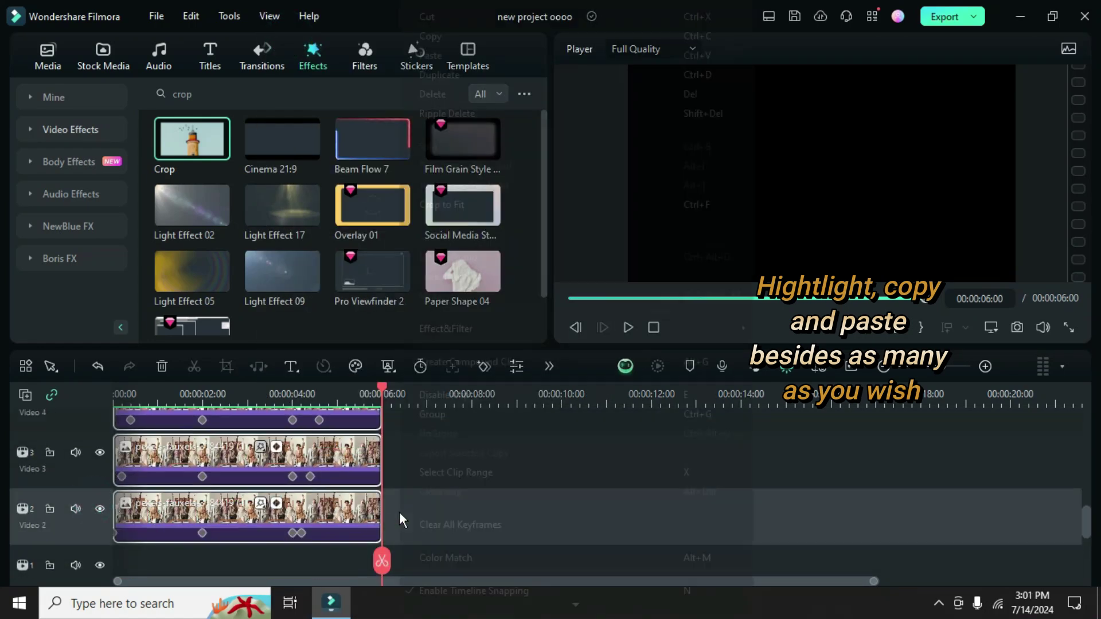
right_click(401, 515)
click(446, 54)
right_click(666, 522)
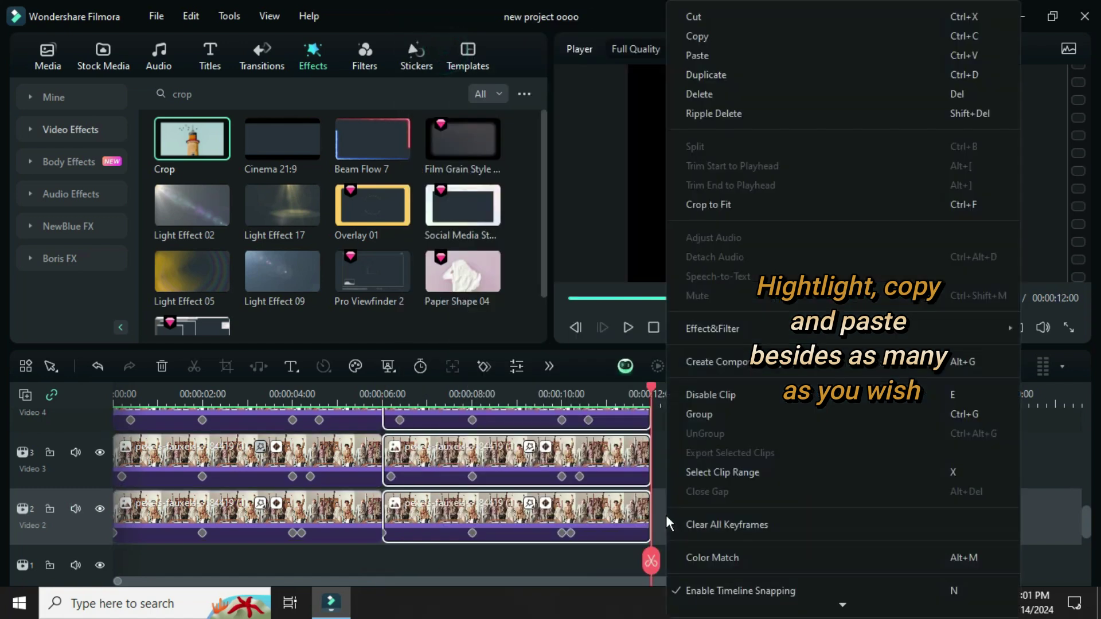
click(695, 57)
right_click(558, 528)
click(592, 54)
scroll(710, 484, up, 10)
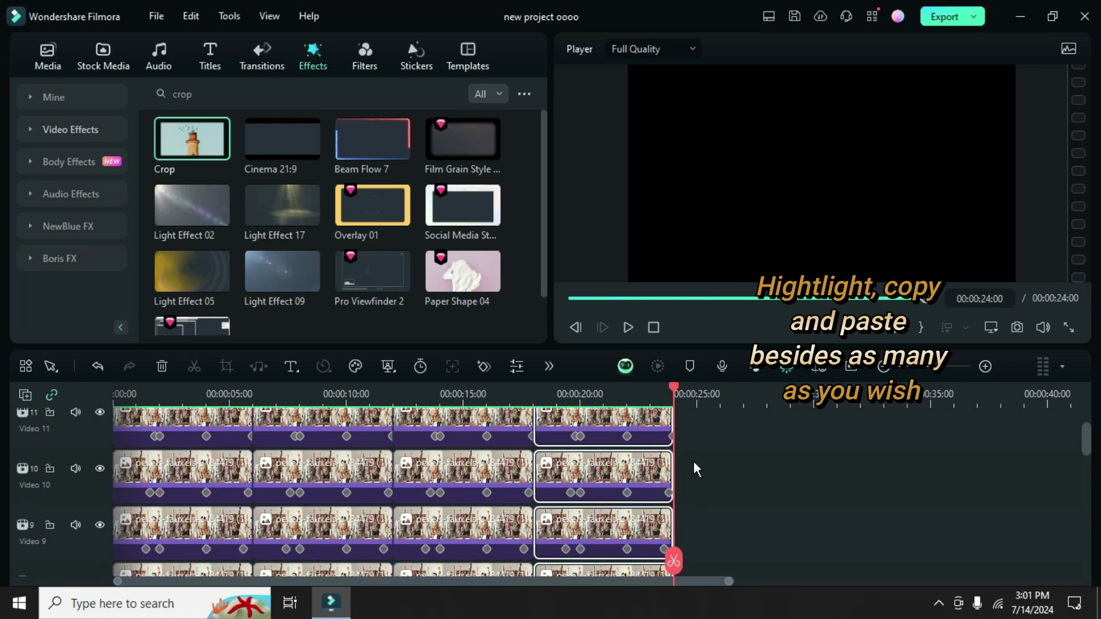
click(327, 491)
- Replace the second clips on Video 11 and Video 10 with pexels-rdne-8759857
click(59, 68)
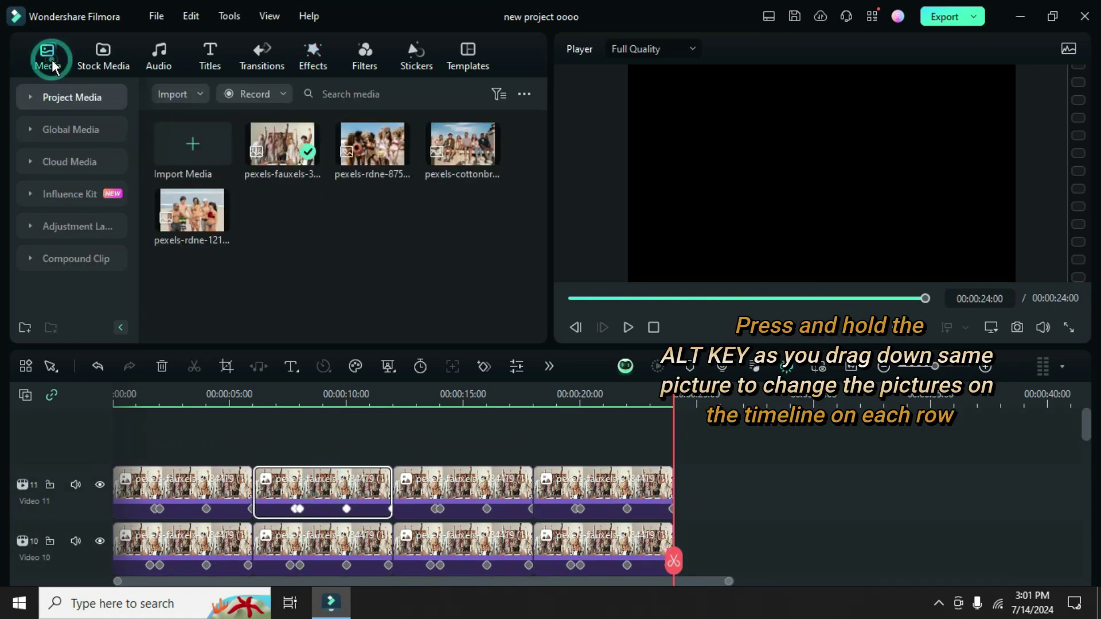
drag(379, 144, 323, 491)
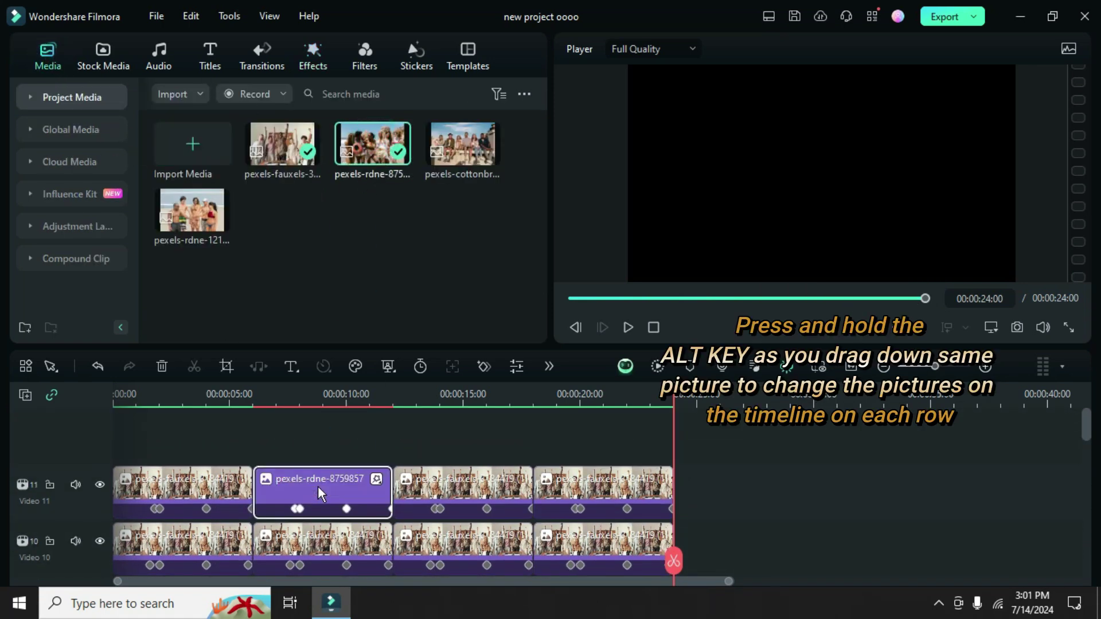
scroll(337, 474, down, 1)
scroll(338, 474, down, 1)
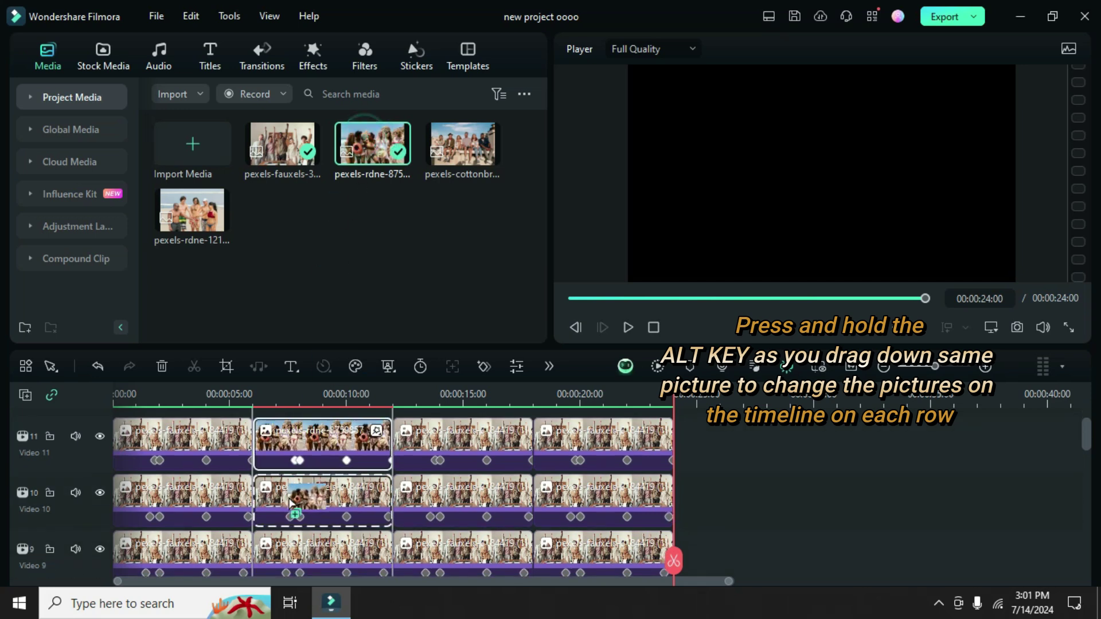
drag(373, 144, 314, 506)
scroll(315, 506, down, 1)
click(343, 490)
drag(354, 324, 323, 508)
scroll(323, 508, down, 1)
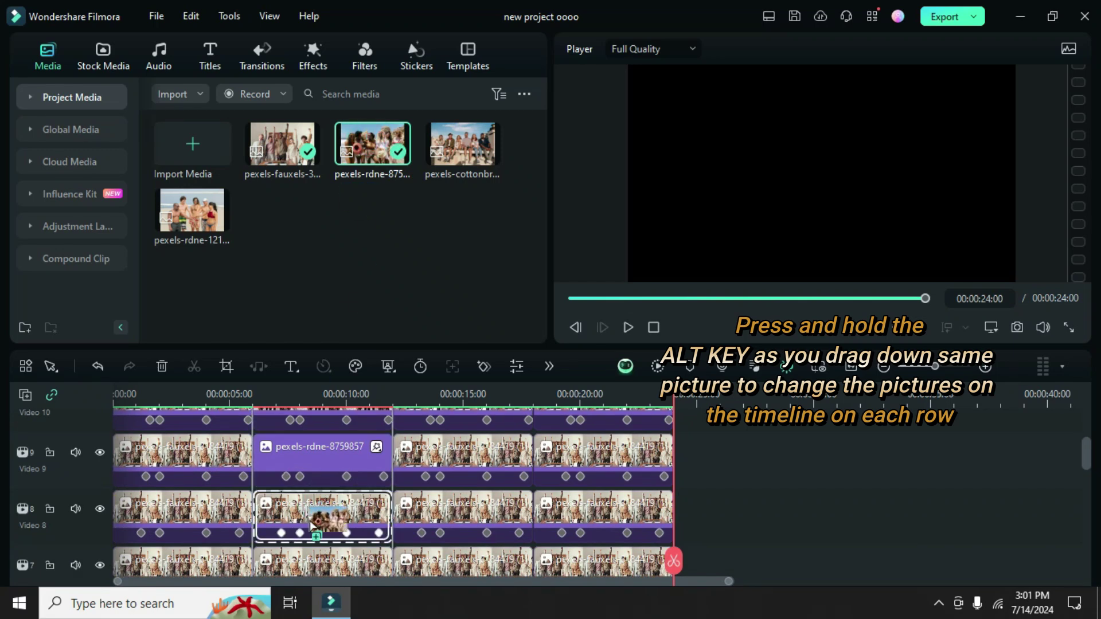
drag(373, 144, 327, 514)
scroll(327, 515, down, 1)
drag(372, 144, 327, 514)
scroll(328, 514, down, 1)
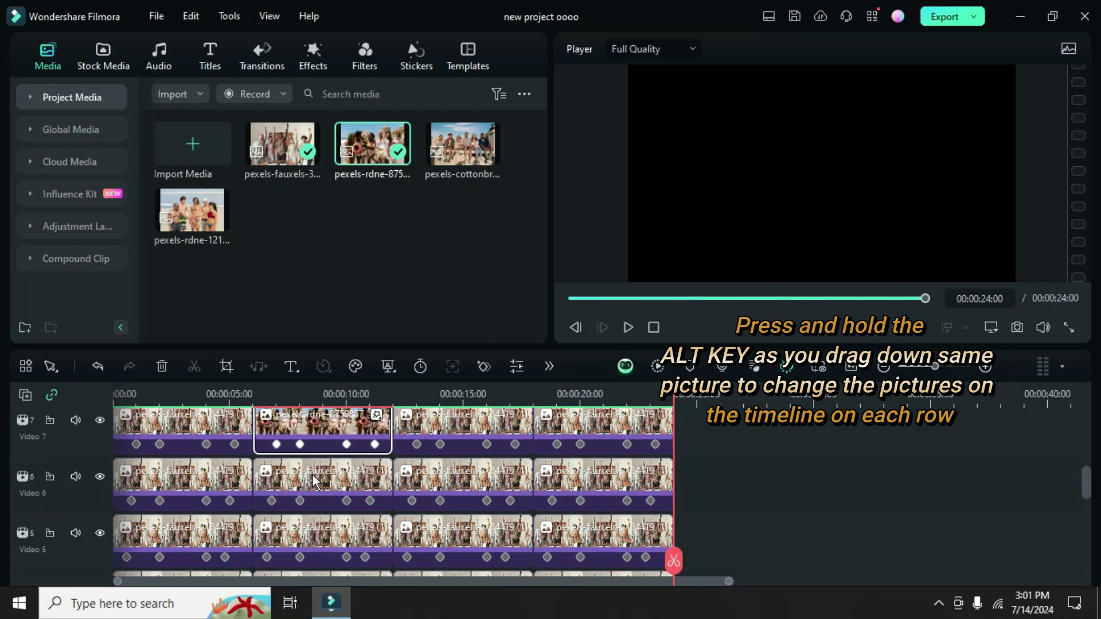
drag(373, 137, 309, 484)
scroll(310, 483, down, 1)
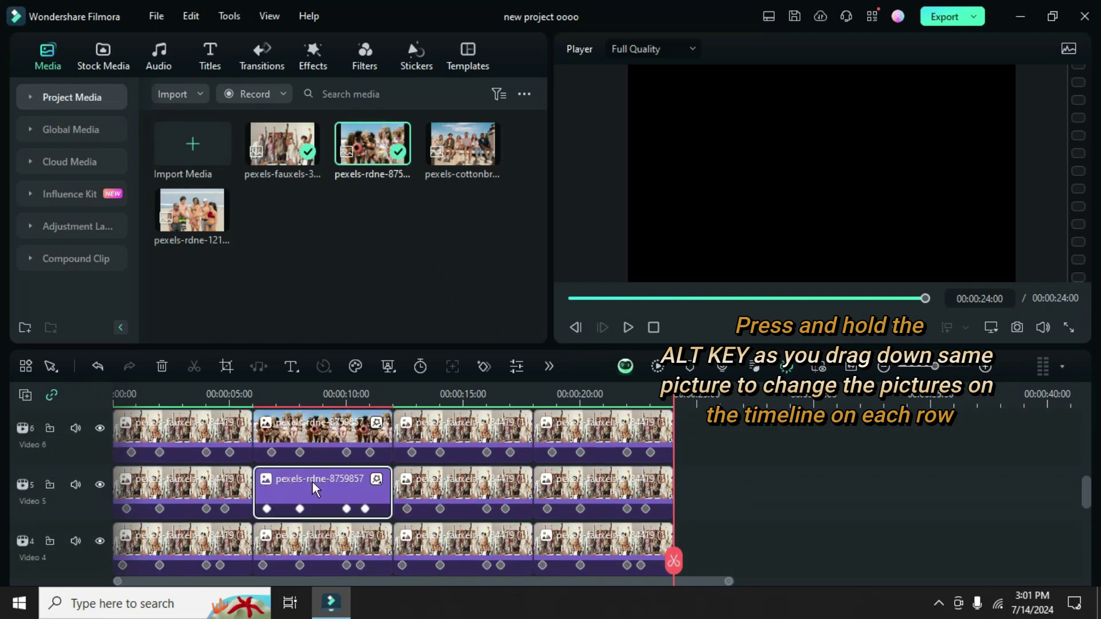
scroll(314, 484, down, 1)
drag(373, 144, 311, 499)
scroll(318, 500, down, 1)
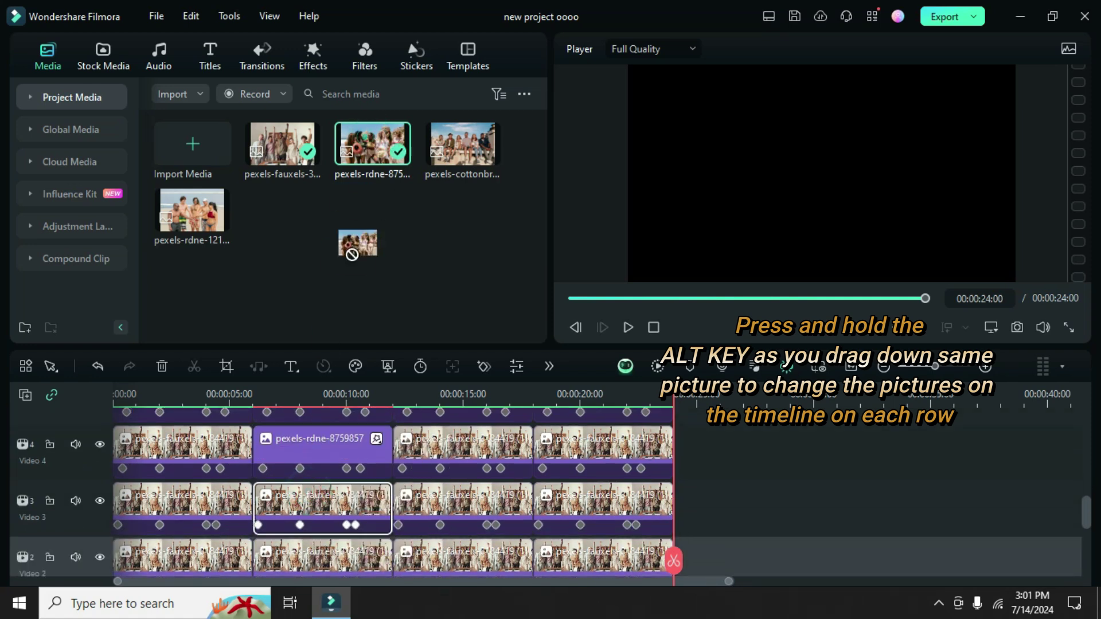
drag(373, 143, 320, 501)
scroll(321, 501, down, 1)
drag(373, 144, 319, 504)
scroll(443, 487, up, 3)
scroll(443, 487, up, 5)
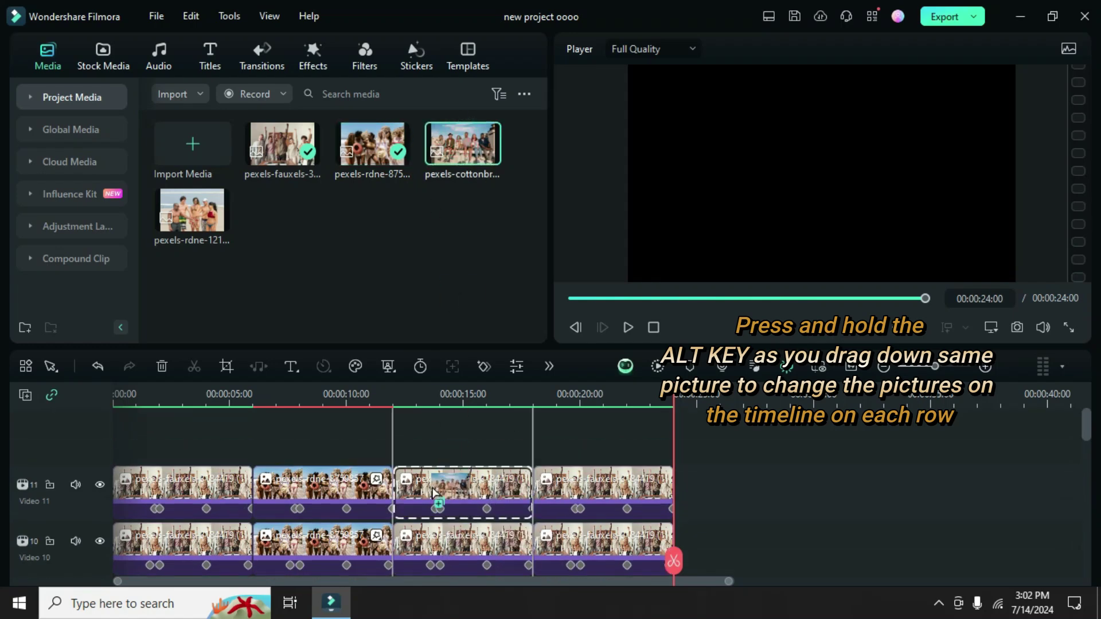
drag(462, 144, 448, 443)
scroll(444, 485, down, 1)
drag(462, 144, 450, 508)
scroll(449, 504, down, 1)
mouse_move(462, 144)
mouse_down()
mouse_move(465, 487)
mouse_move(463, 281)
mouse_move(464, 473)
mouse_up()
scroll(465, 473, down, 1)
drag(462, 144, 474, 508)
scroll(470, 493, down, 2)
drag(462, 144, 470, 478)
scroll(471, 478, down, 1)
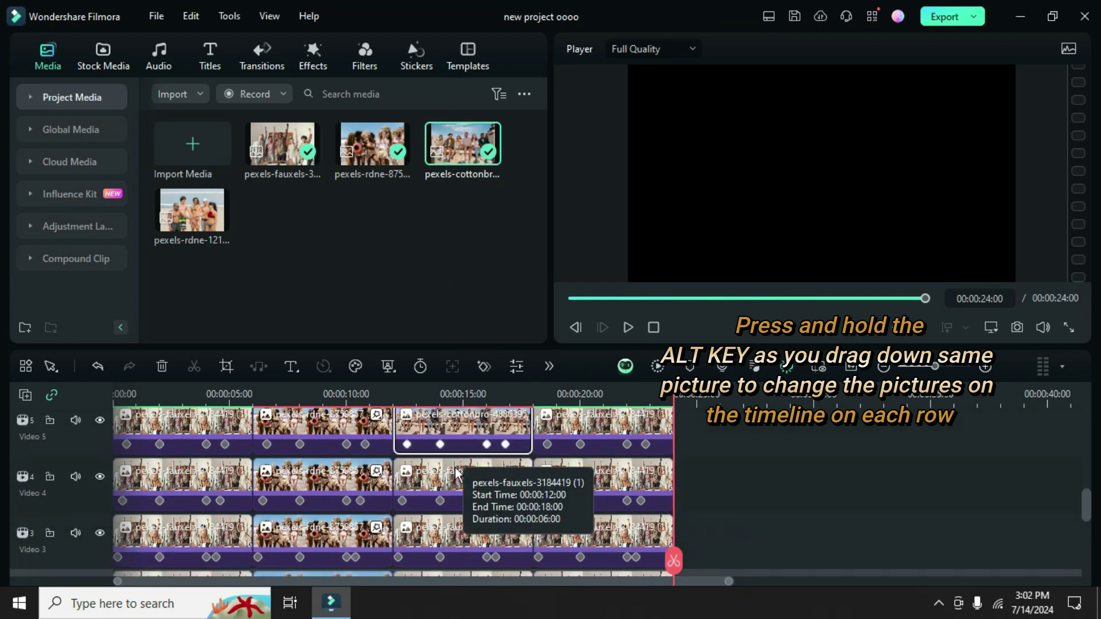
drag(462, 144, 472, 427)
scroll(472, 447, down, 1)
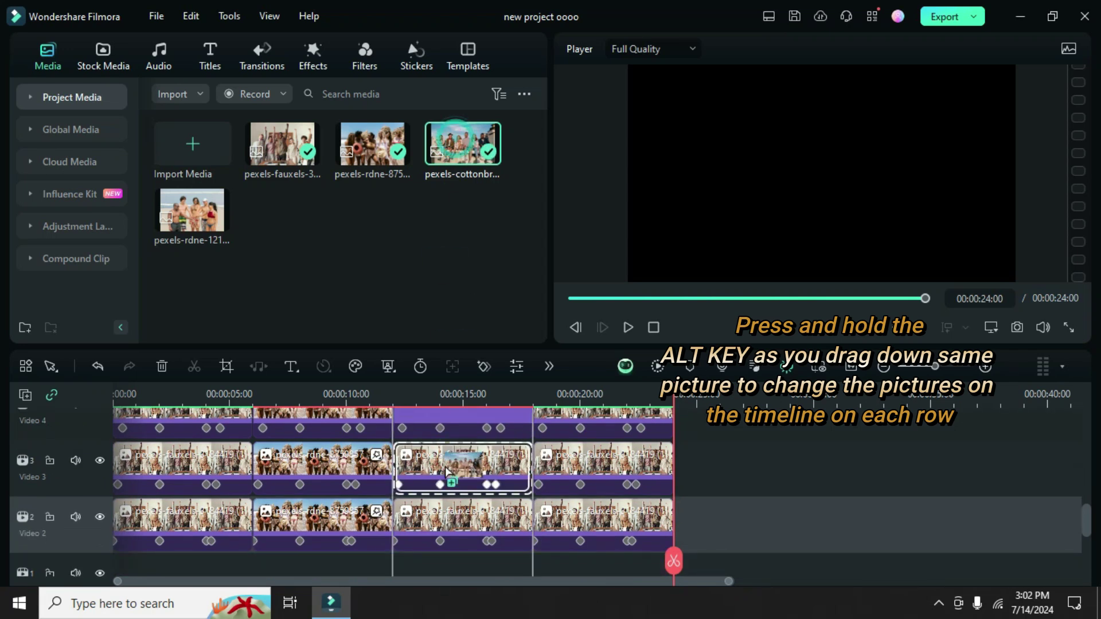
drag(462, 144, 465, 473)
scroll(449, 486, down, 1)
- Put pexels-rdne-12169350 into the fourth slots of Video 8, 4, 3 and 2
click(450, 486)
scroll(464, 485, up, 3)
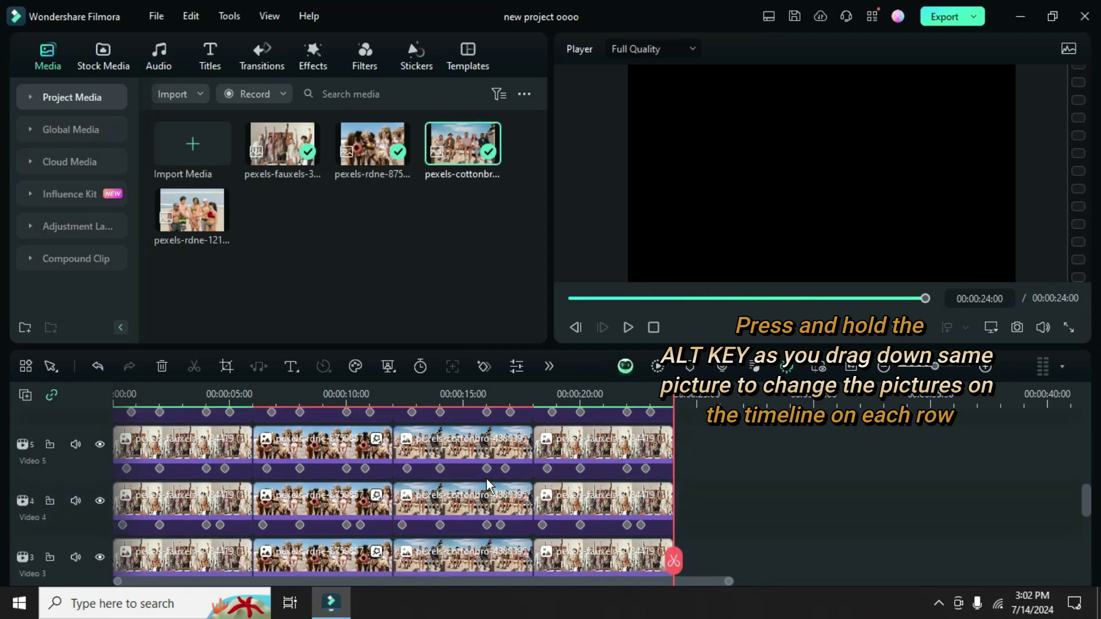
scroll(487, 484, up, 4)
scroll(488, 484, up, 1)
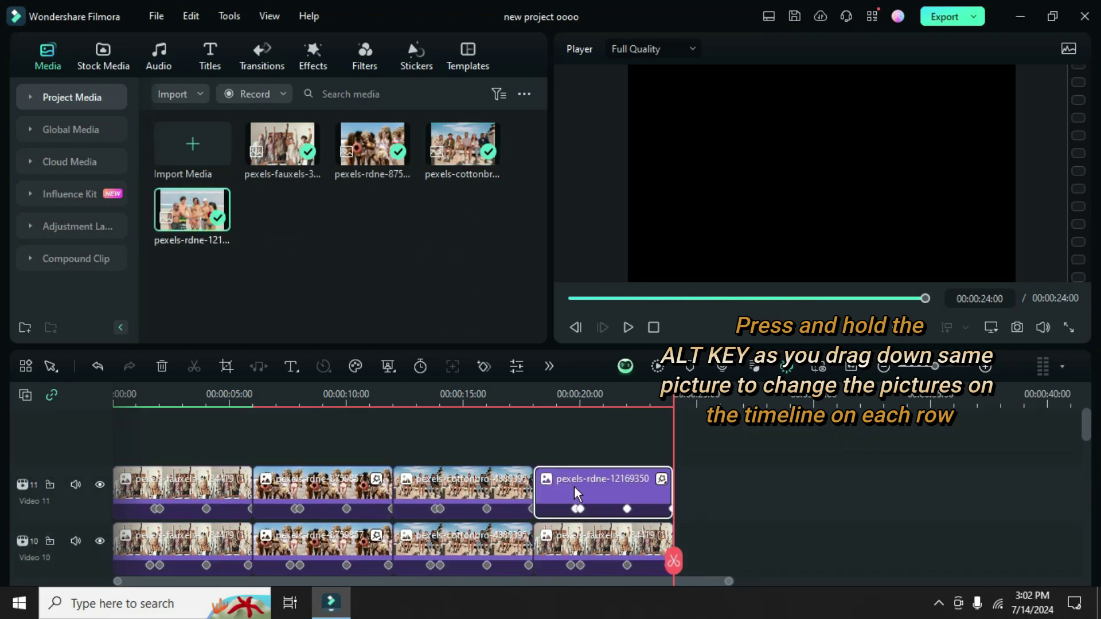
mouse_move(192, 210)
mouse_down()
mouse_move(574, 443)
mouse_move(593, 499)
mouse_up()
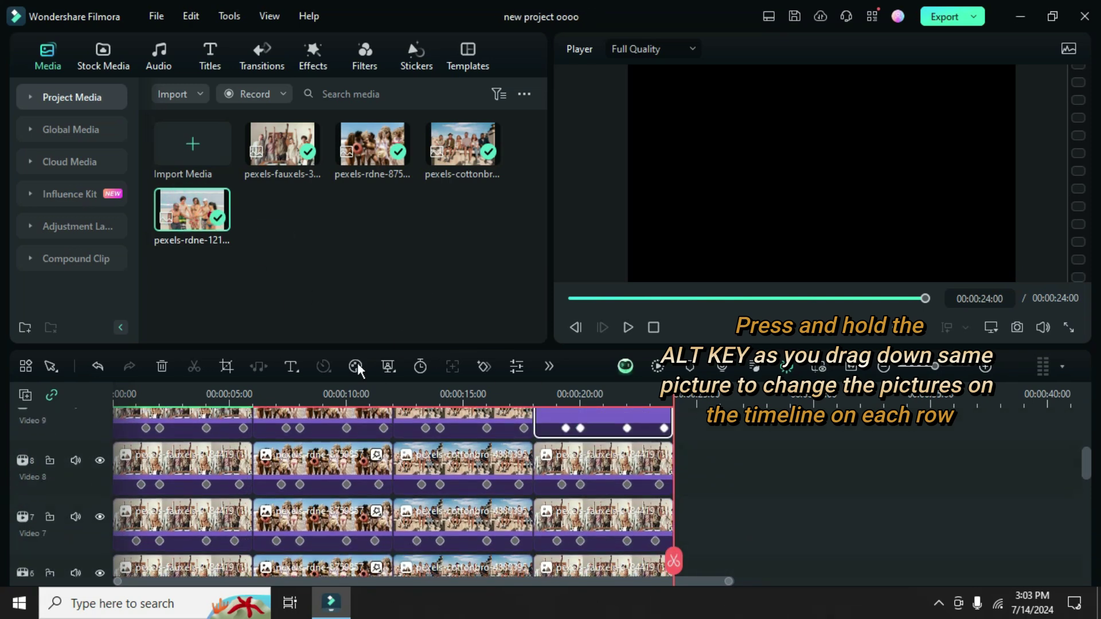
mouse_move(194, 219)
mouse_down()
mouse_move(591, 472)
mouse_move(591, 495)
mouse_up()
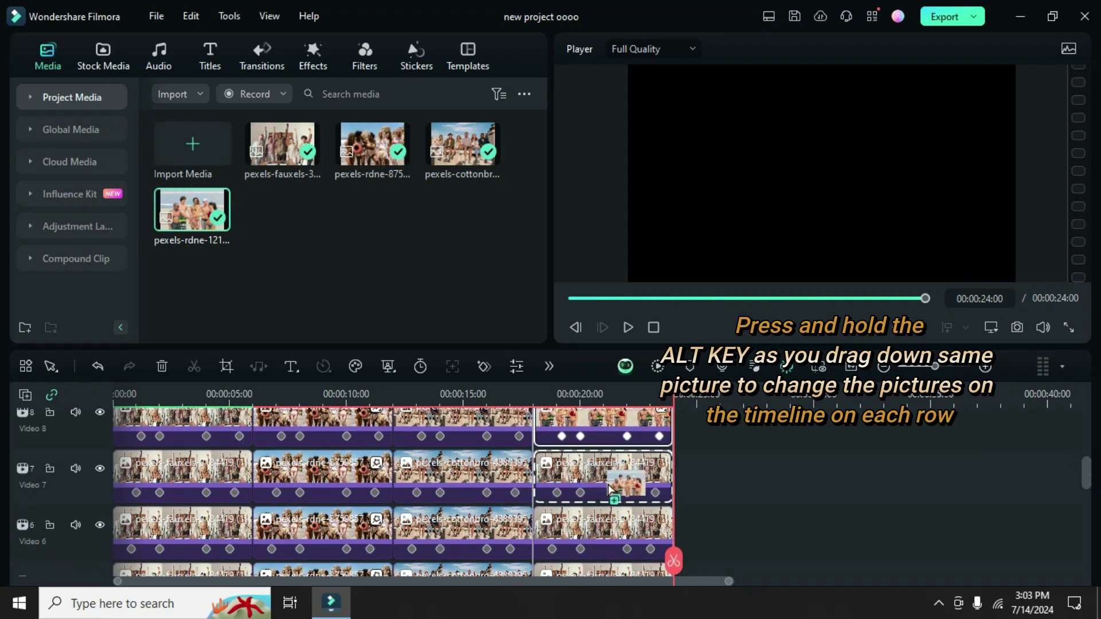
scroll(517, 465, down, 1)
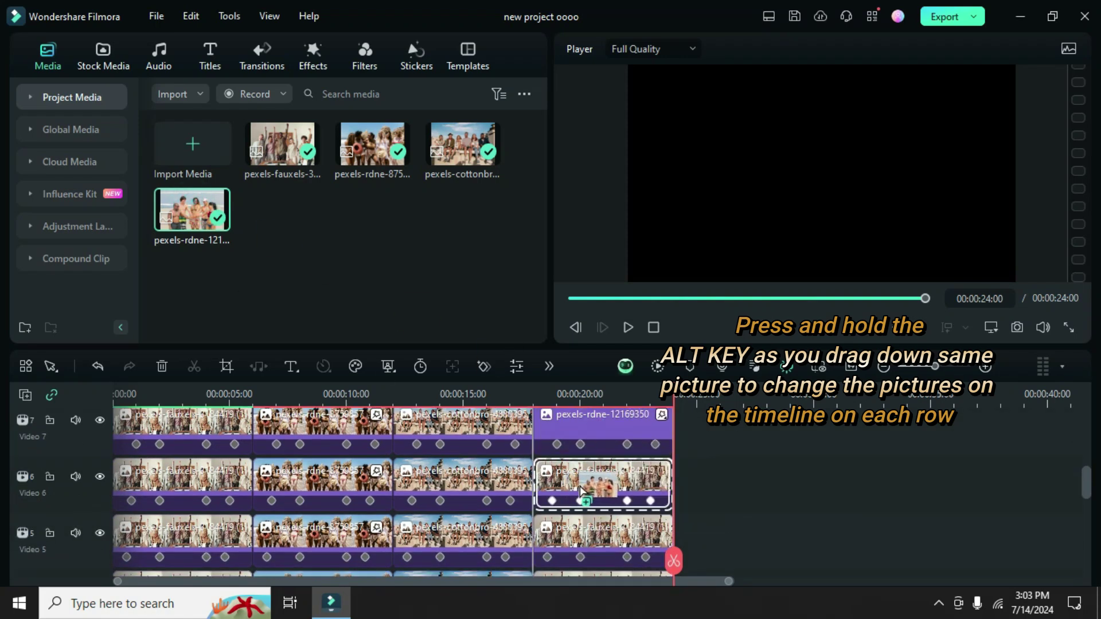
scroll(588, 480, down, 1)
drag(194, 219, 591, 473)
scroll(591, 473, down, 1)
drag(194, 220, 571, 469)
scroll(571, 469, down, 1)
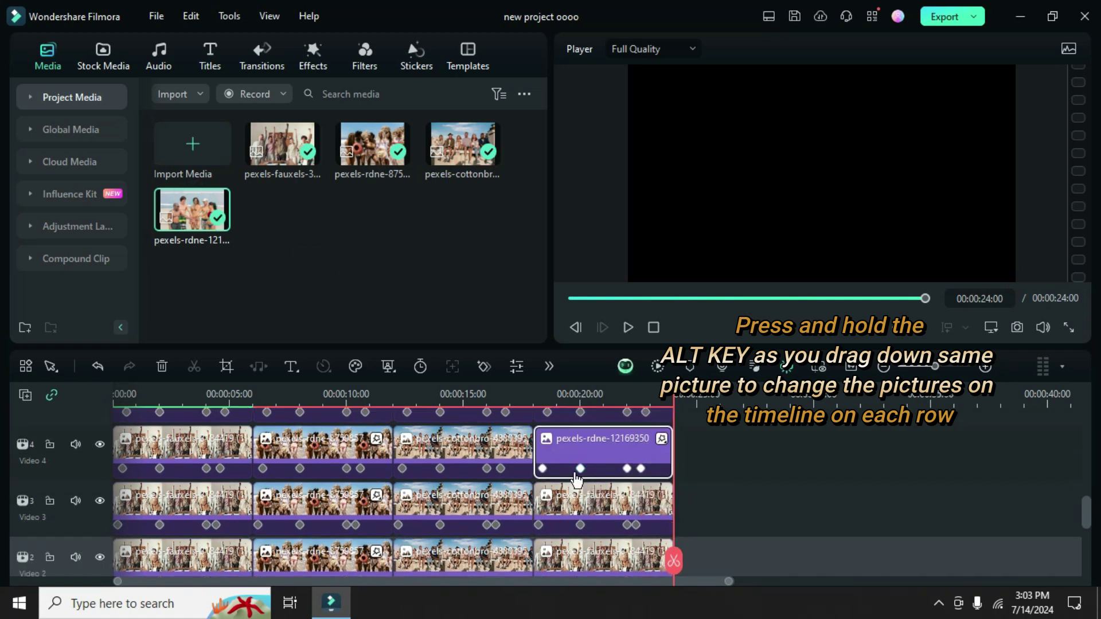
mouse_move(194, 220)
mouse_down()
mouse_move(572, 492)
mouse_move(588, 478)
mouse_up()
scroll(588, 478, down, 1)
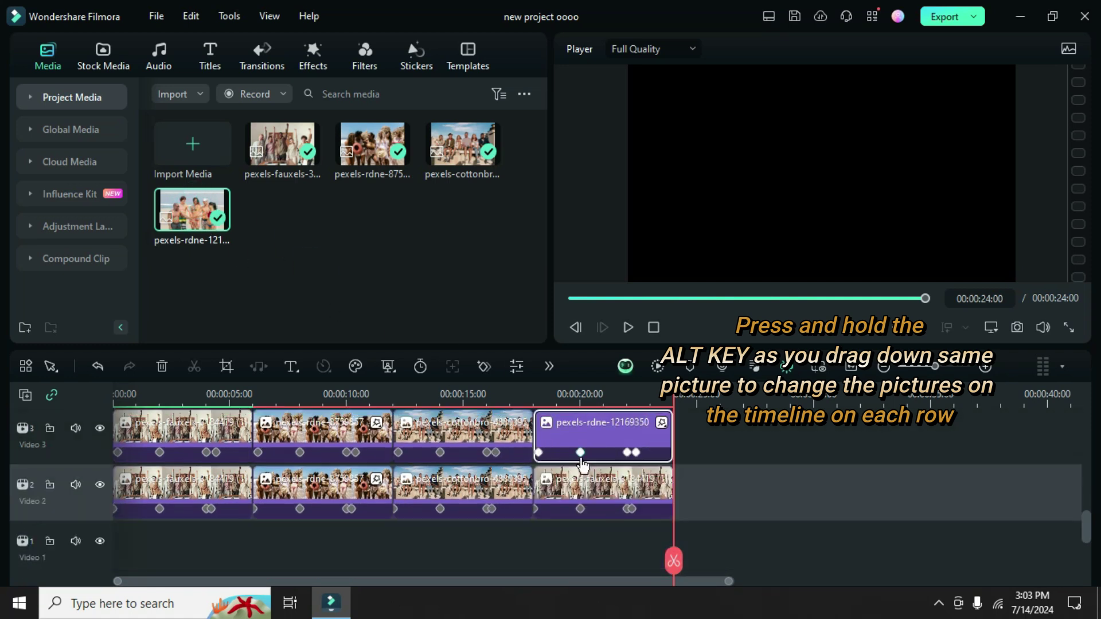
drag(194, 219, 622, 487)
scroll(603, 486, up, 5)
scroll(550, 484, down, 5)
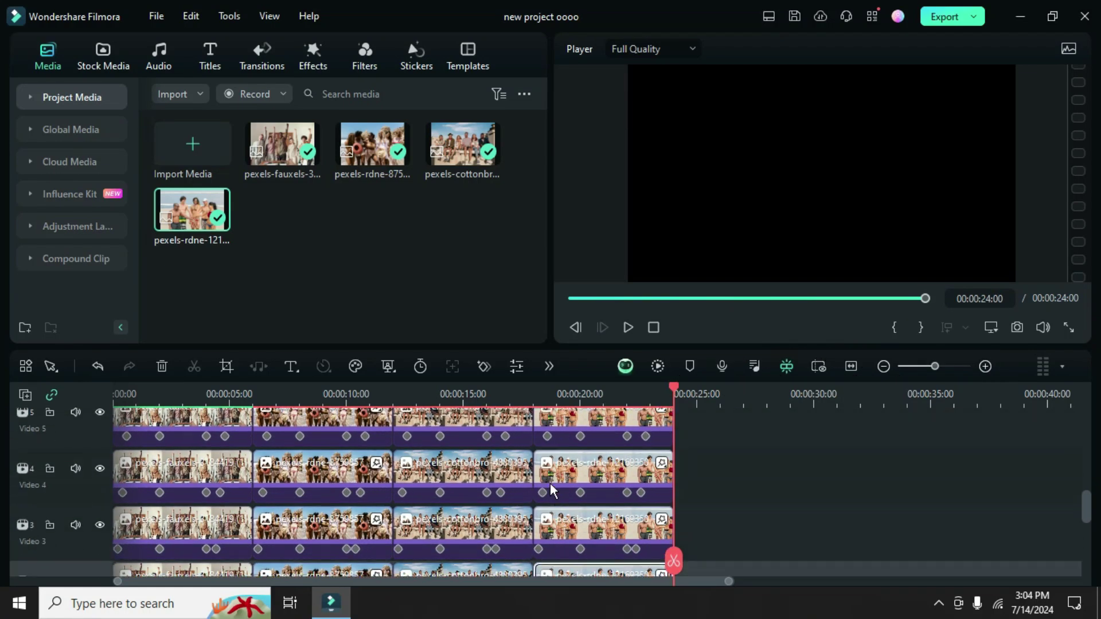
- Lock all timeline tracks and select the four pictures in the media library
click(25, 395)
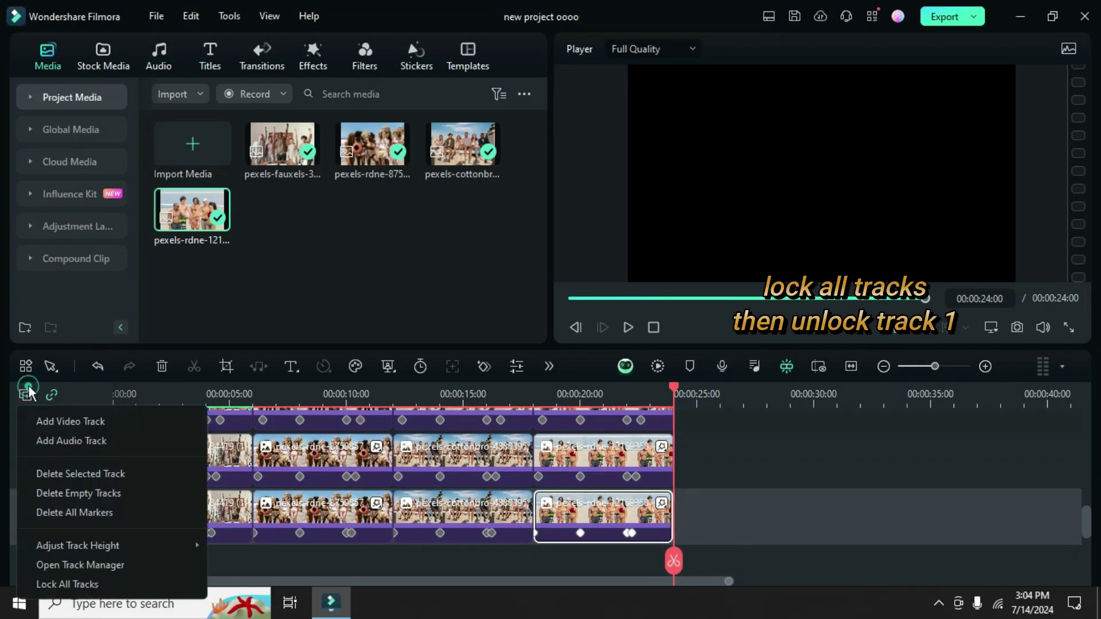
click(84, 578)
scroll(237, 477, down, 1)
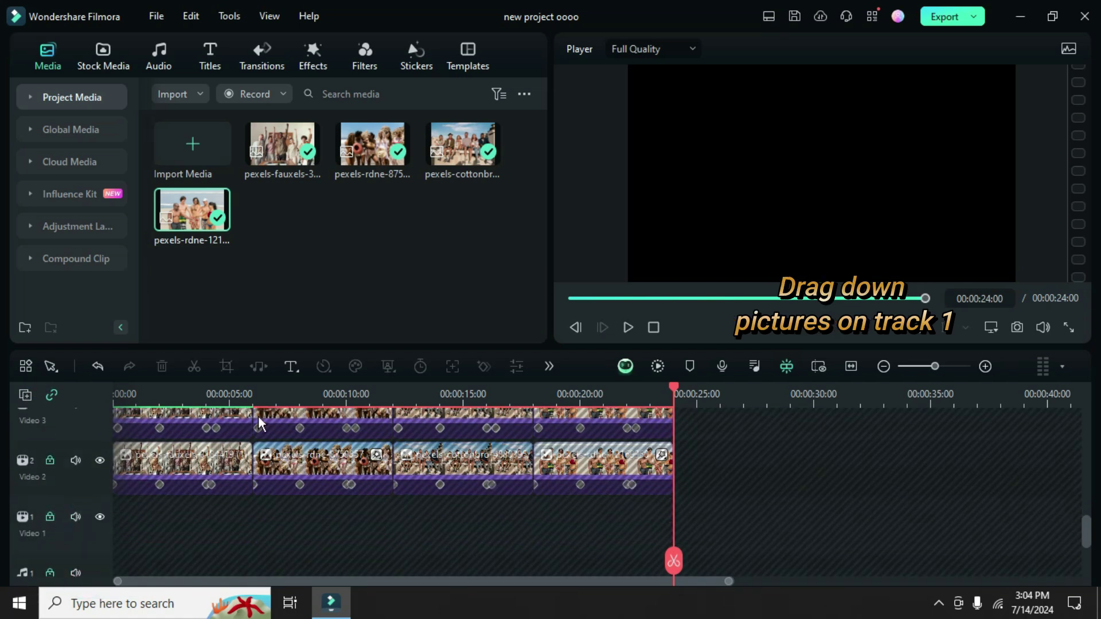
drag(194, 263, 479, 164)
- Unlock Video 1, place the four pictures there at 00:00, and select them all
click(49, 518)
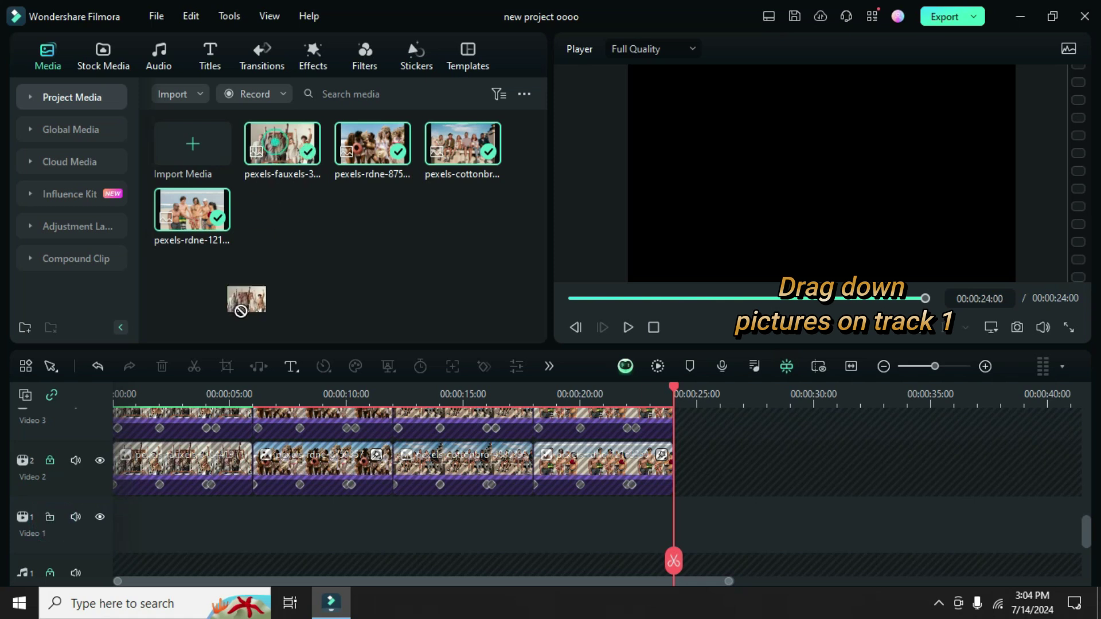
drag(219, 393, 154, 524)
click(298, 519)
drag(603, 522, 168, 508)
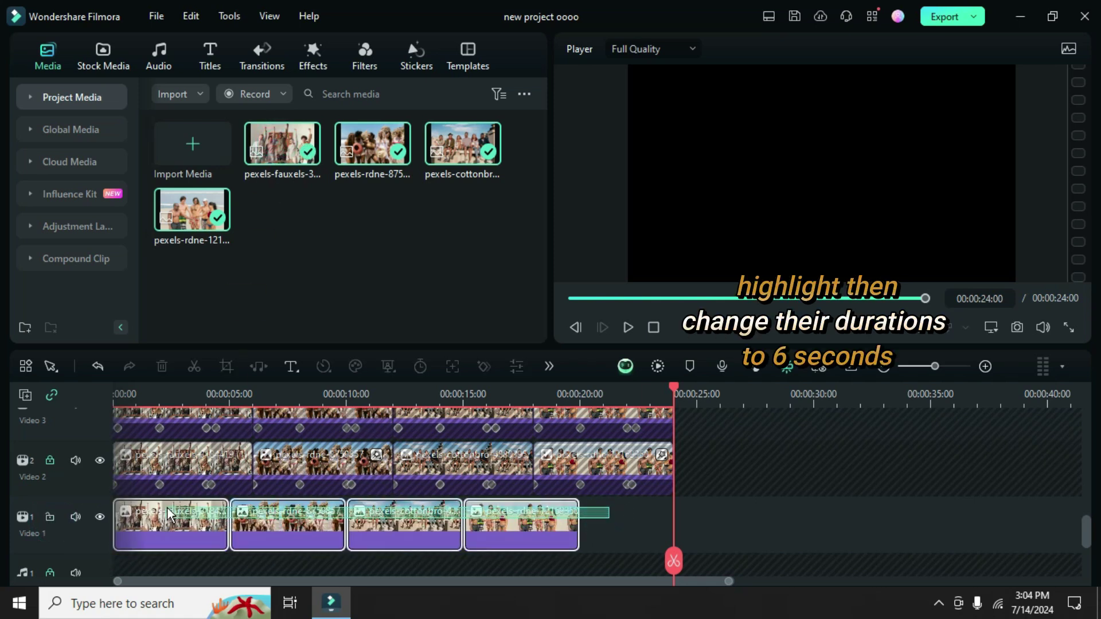
- Set all four Video 1 pictures to 6 seconds and crop the first to fit
click(420, 367)
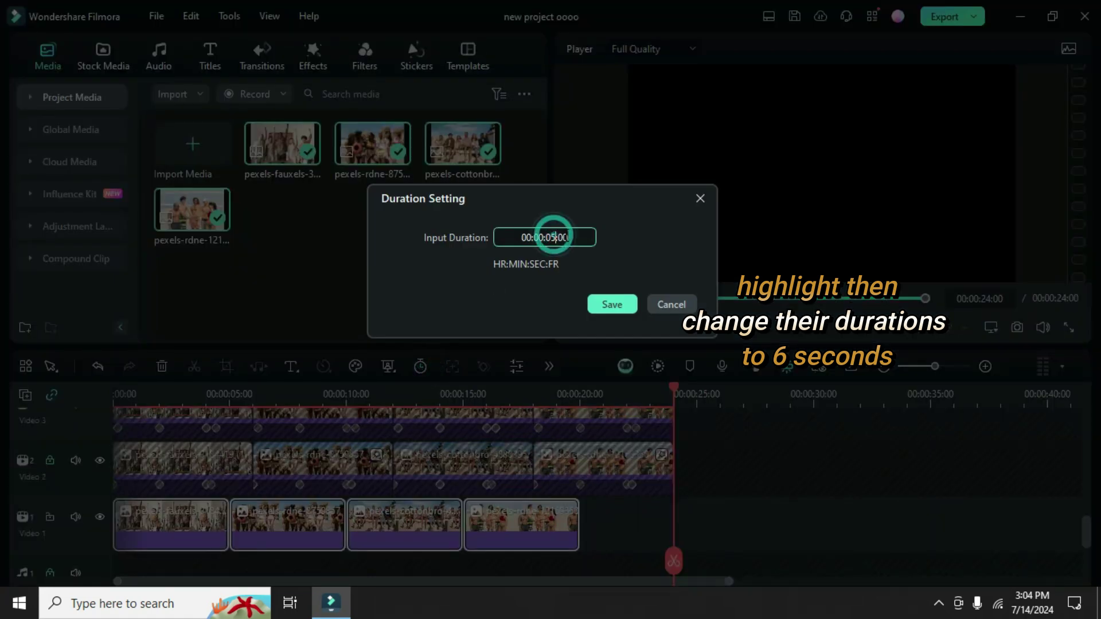
click(618, 308)
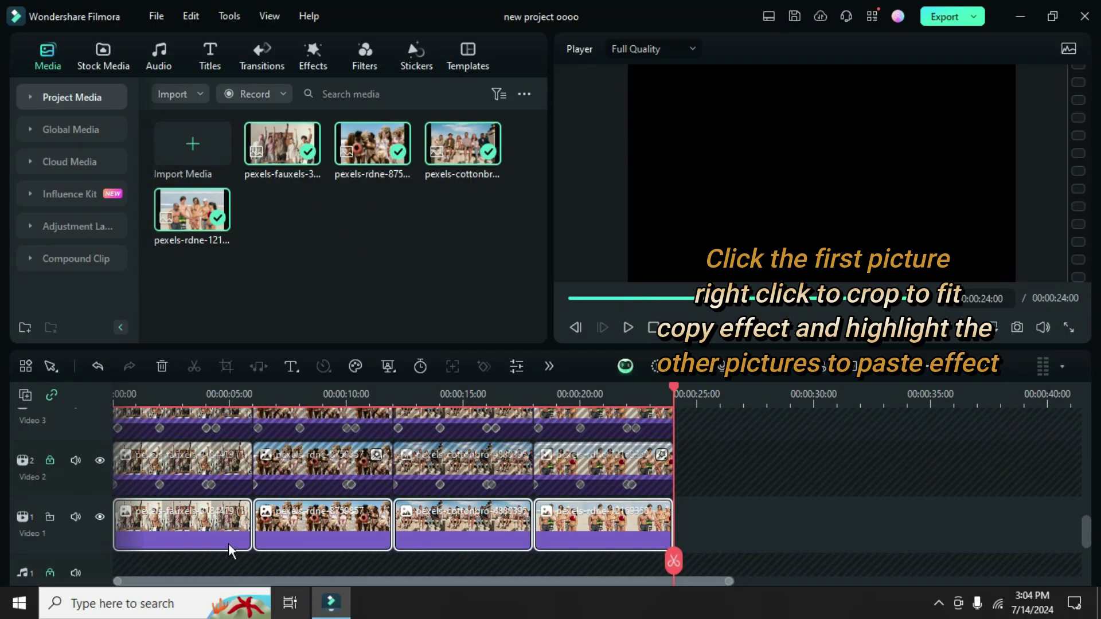
click(211, 518)
right_click(211, 519)
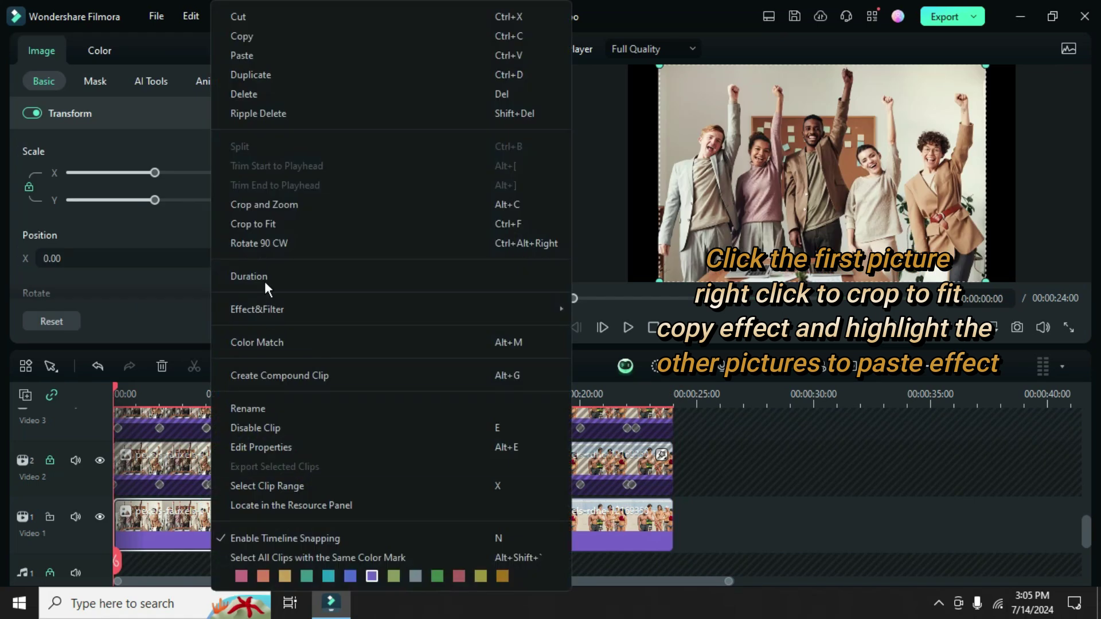
click(263, 225)
- Copy the first picture's effects and filters and paste them onto pictures two to four
right_click(212, 517)
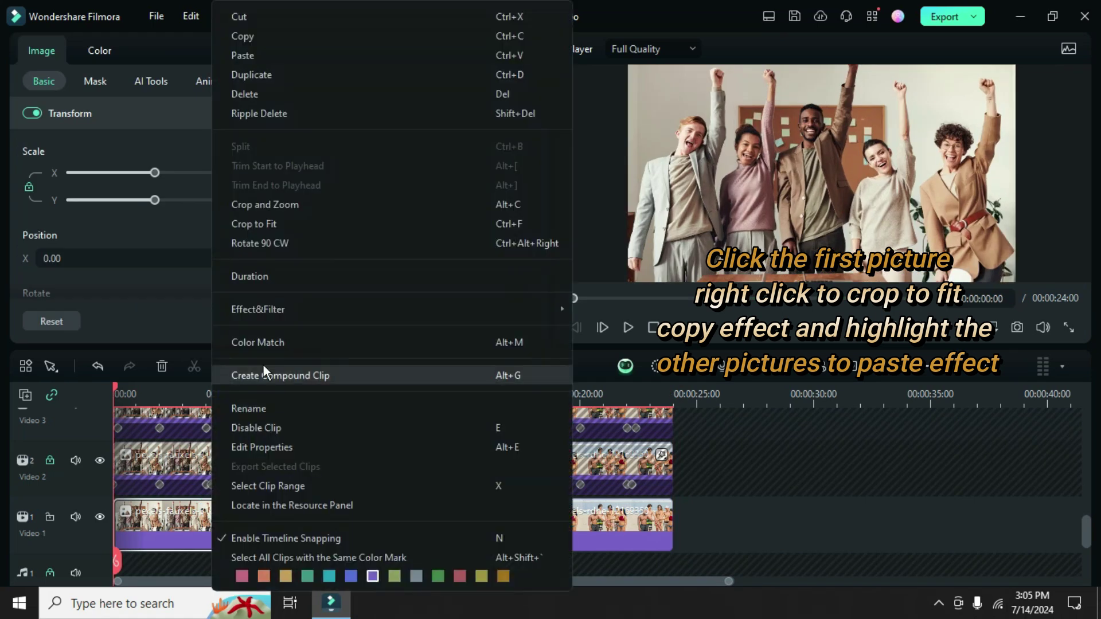
click(608, 313)
drag(706, 523, 361, 516)
right_click(331, 516)
mouse_move(259, 309)
click(731, 334)
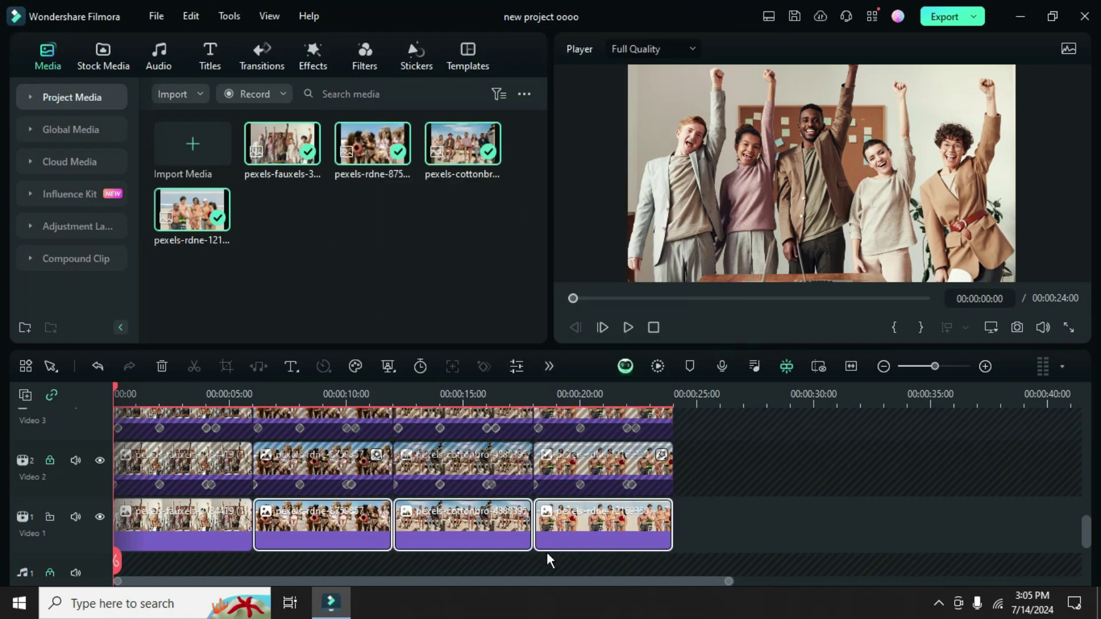
- Insert Dissolve transitions at the joins between pictures 1–2, 2–3 and 3–4 on Video 1
click(266, 52)
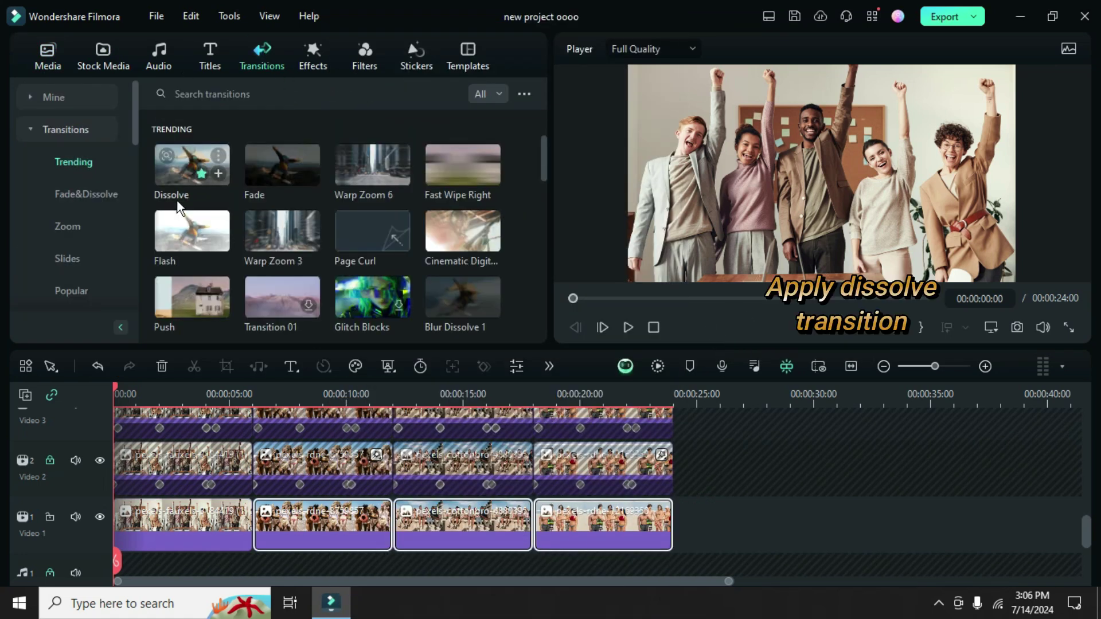
drag(198, 169, 249, 527)
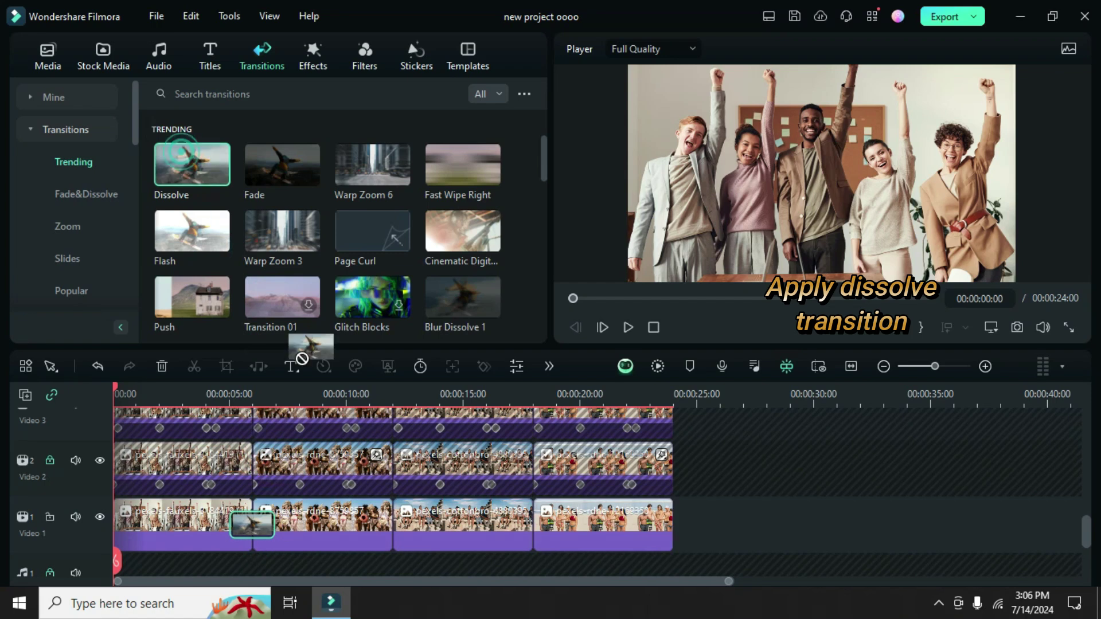
drag(192, 165, 393, 525)
drag(193, 173, 513, 522)
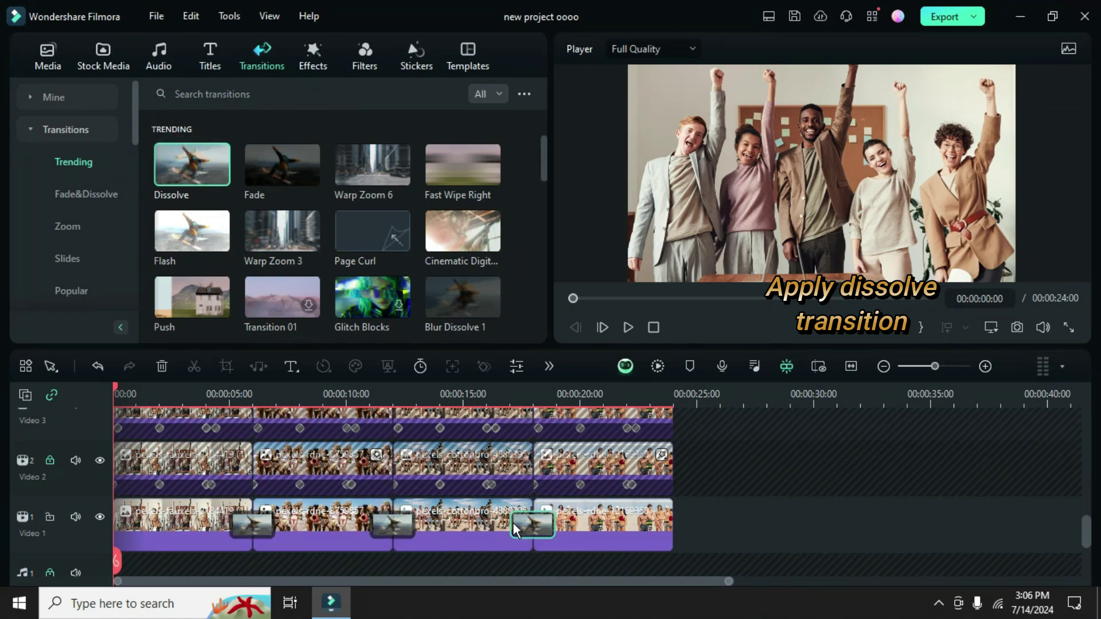
scroll(284, 517, up, 5)
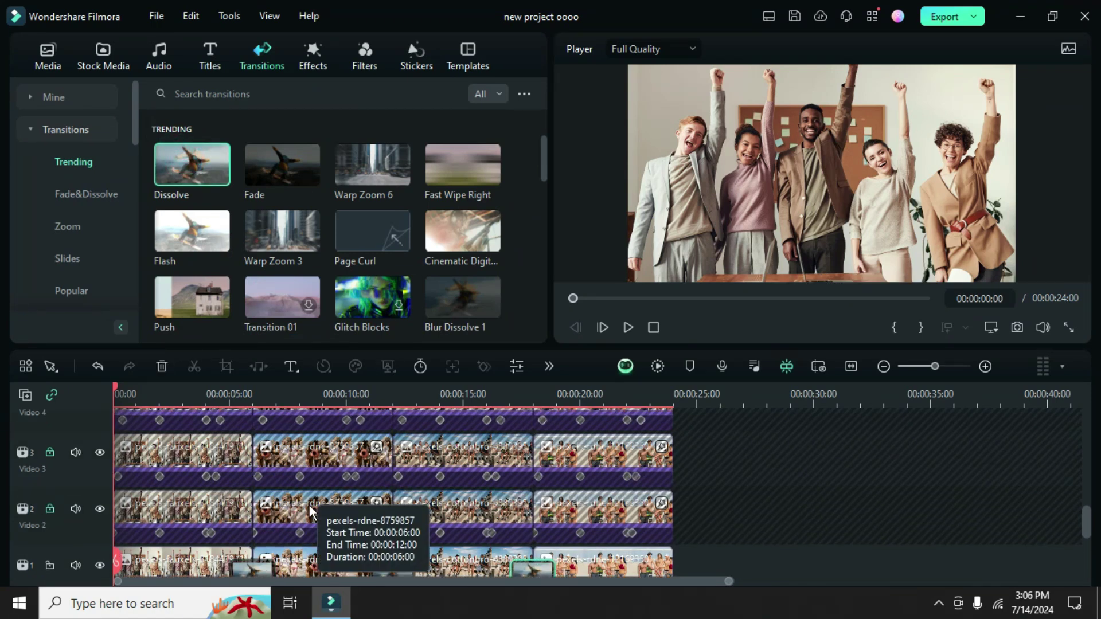
scroll(308, 504, up, 5)
click(19, 395)
- Add a new top video track with Zoom Bounce stretched across the whole video
click(36, 416)
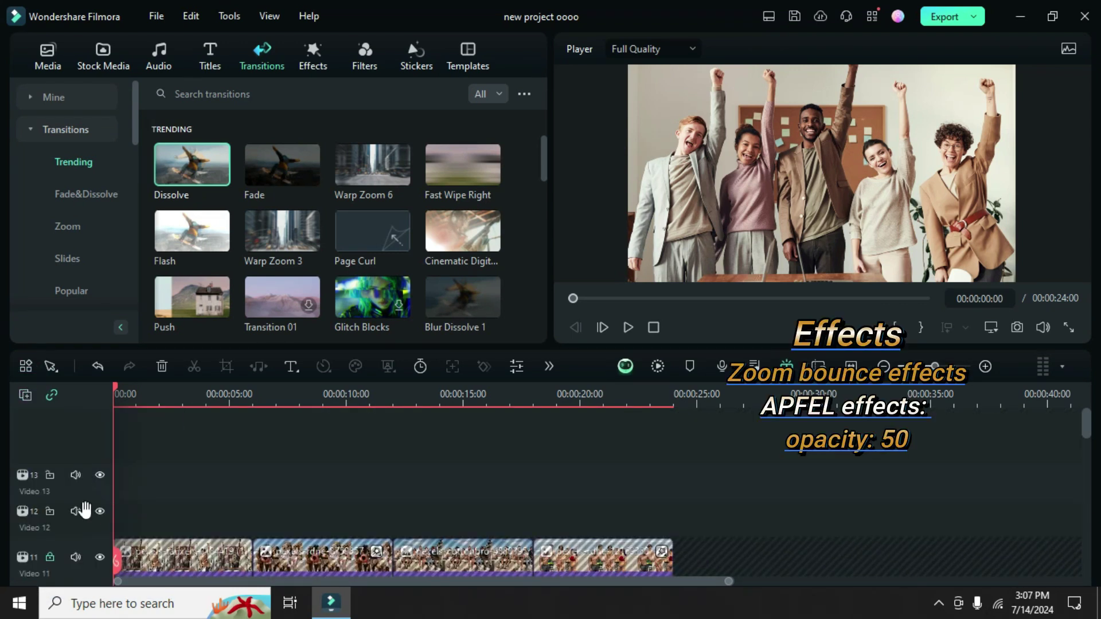
click(313, 54)
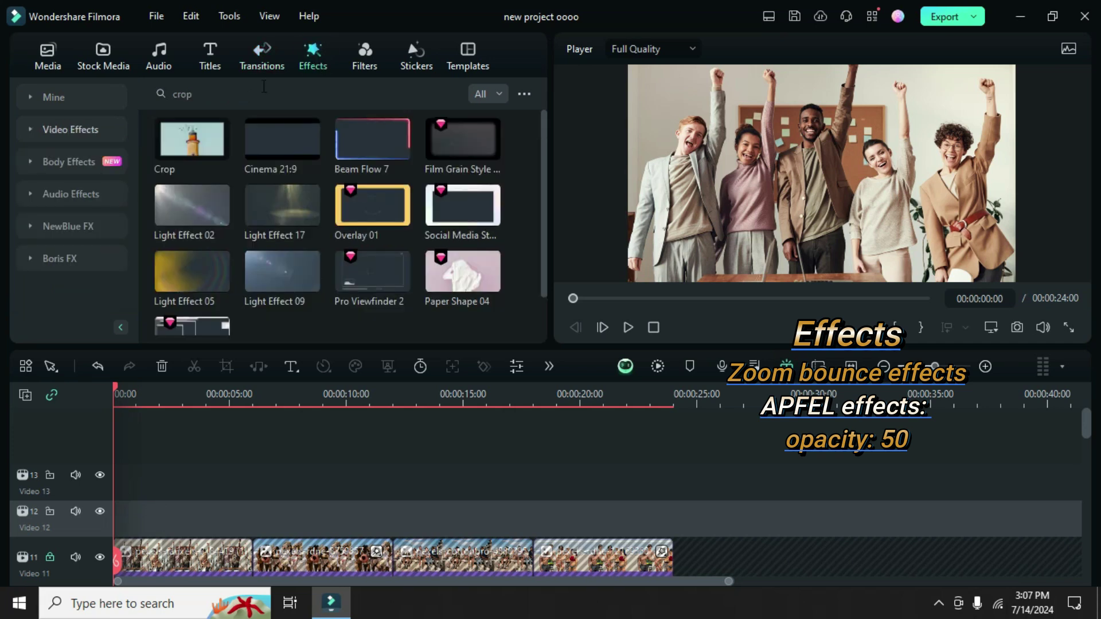
click(451, 95)
click(360, 101)
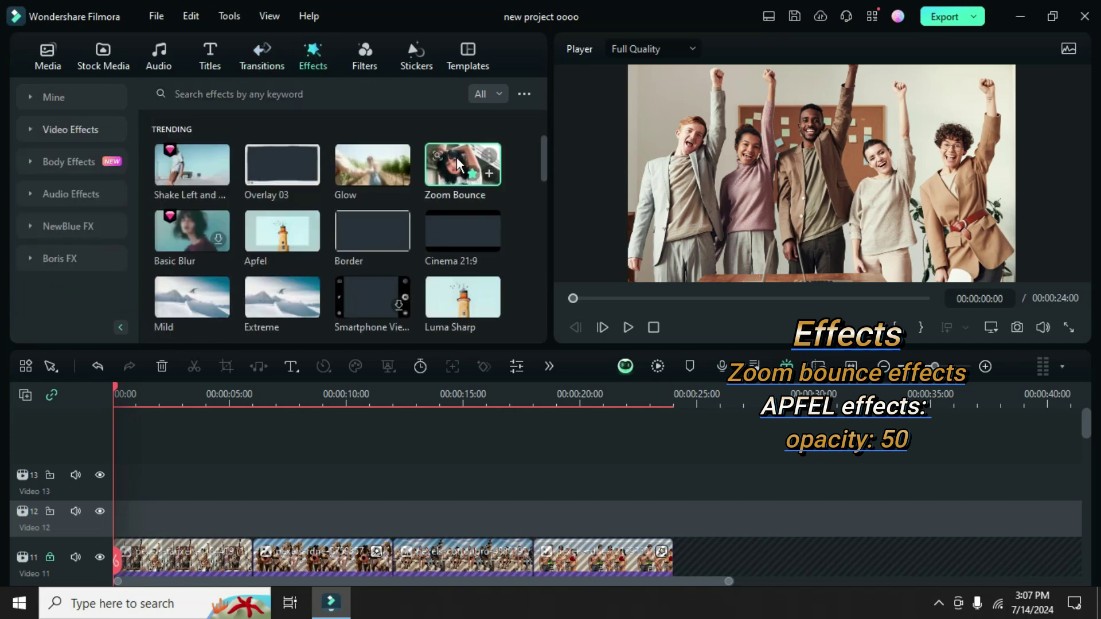
drag(463, 164, 222, 514)
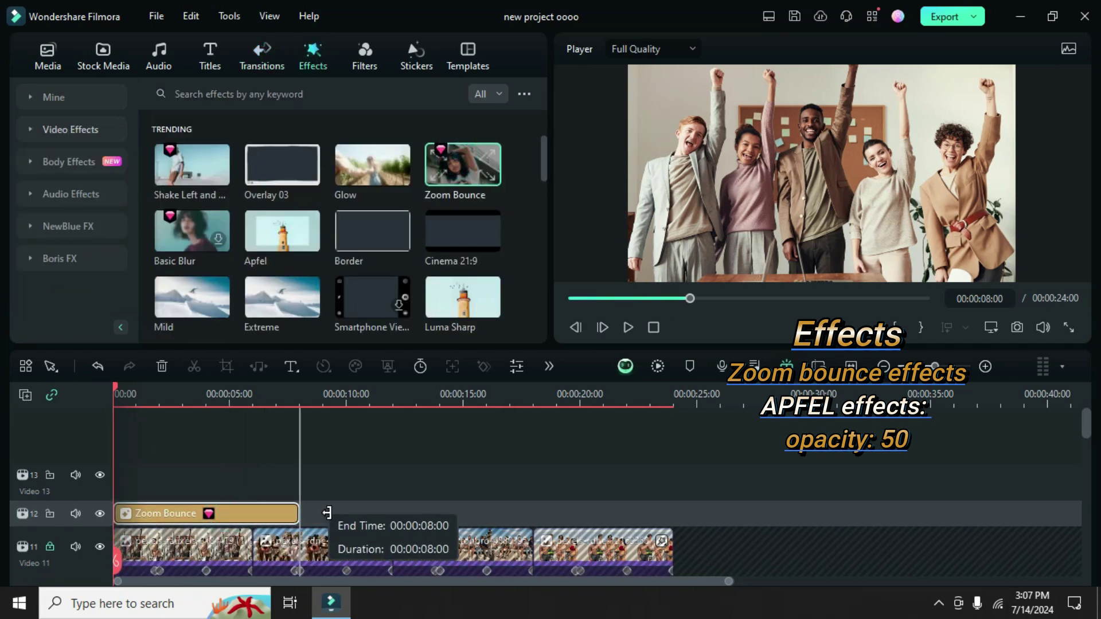
drag(357, 515, 669, 516)
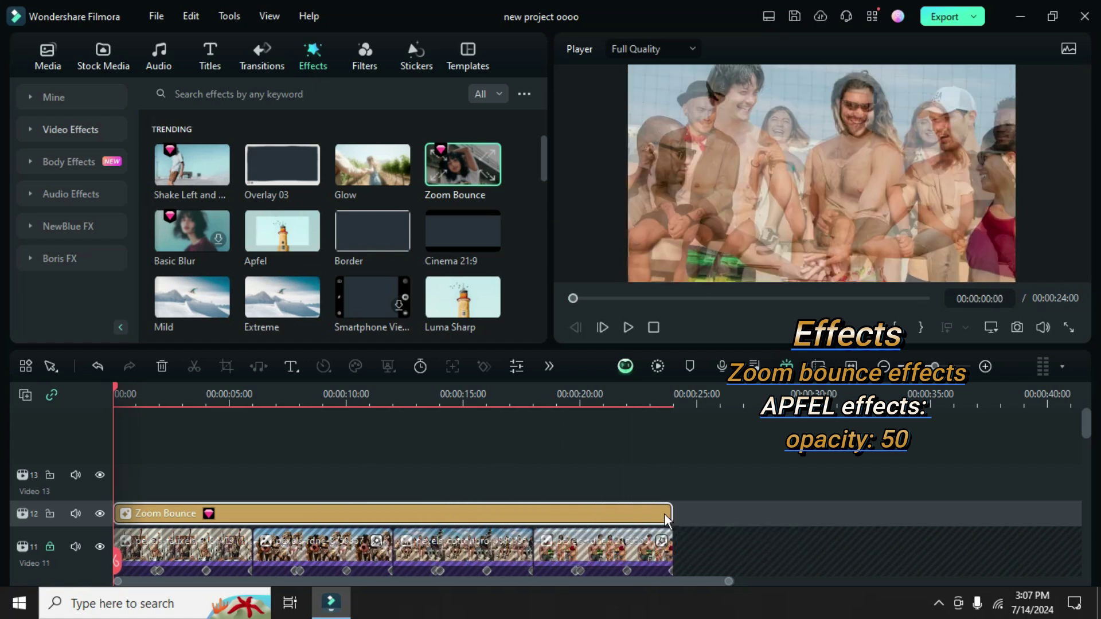
- Put the Apfel effect on the topmost track, match Zoom Bounce's length, and set opacity 50%
click(298, 89)
text(pfel)
key(Return)
drag(192, 140, 130, 476)
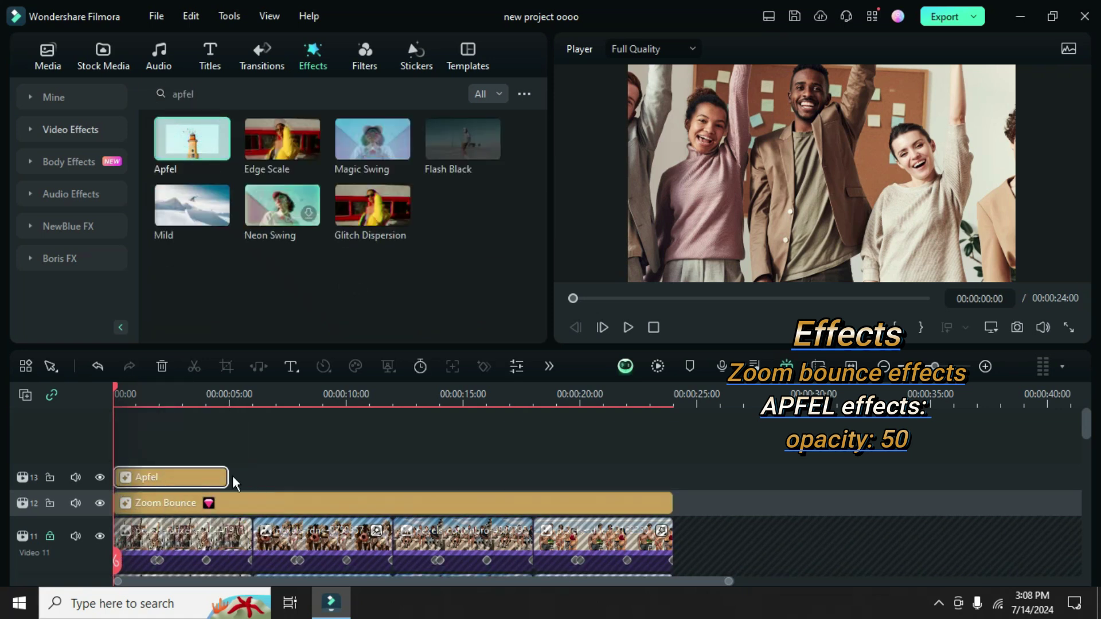
drag(251, 477, 672, 478)
double_click(321, 481)
double_click(503, 175)
text(50)
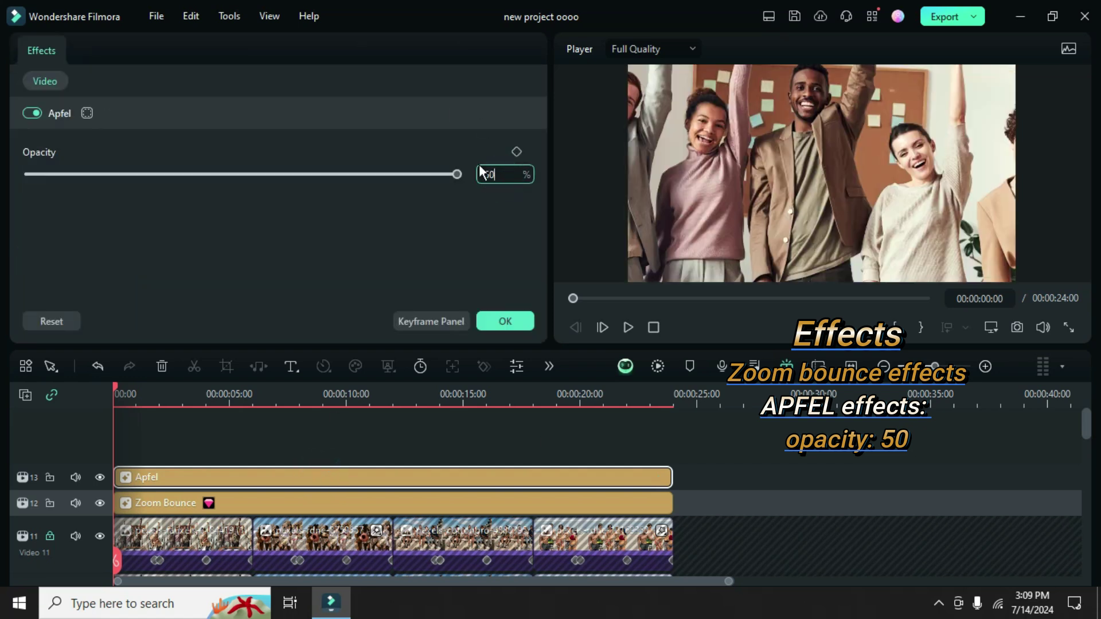
key(Return)
- Confirm Apfel's opacity, lock all tracks, and render the full 24-second preview
click(505, 320)
click(48, 58)
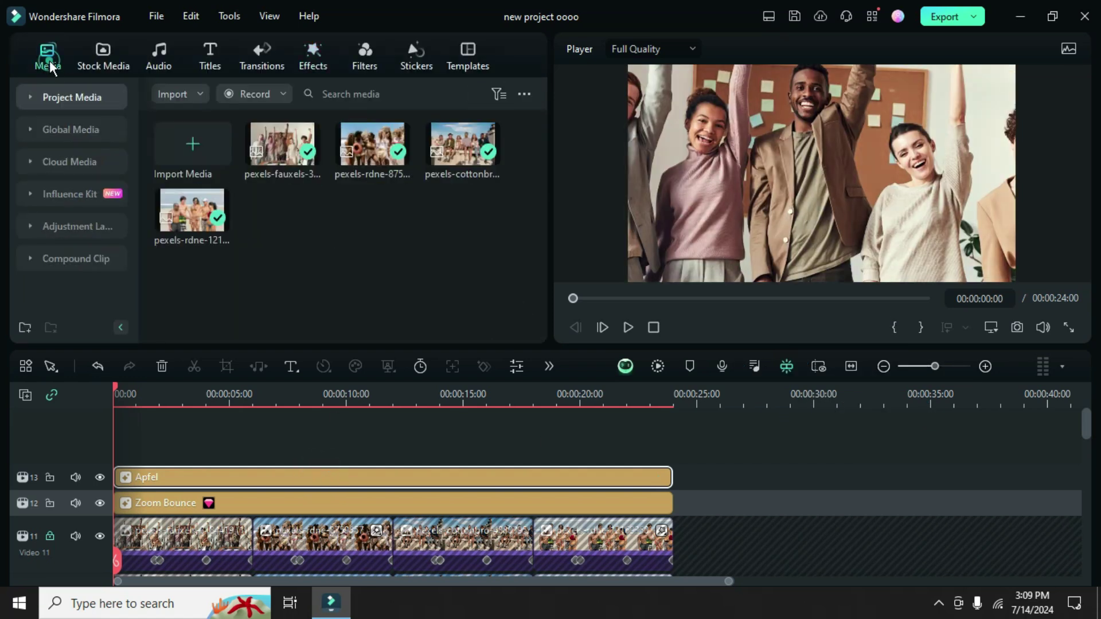
click(25, 395)
click(61, 421)
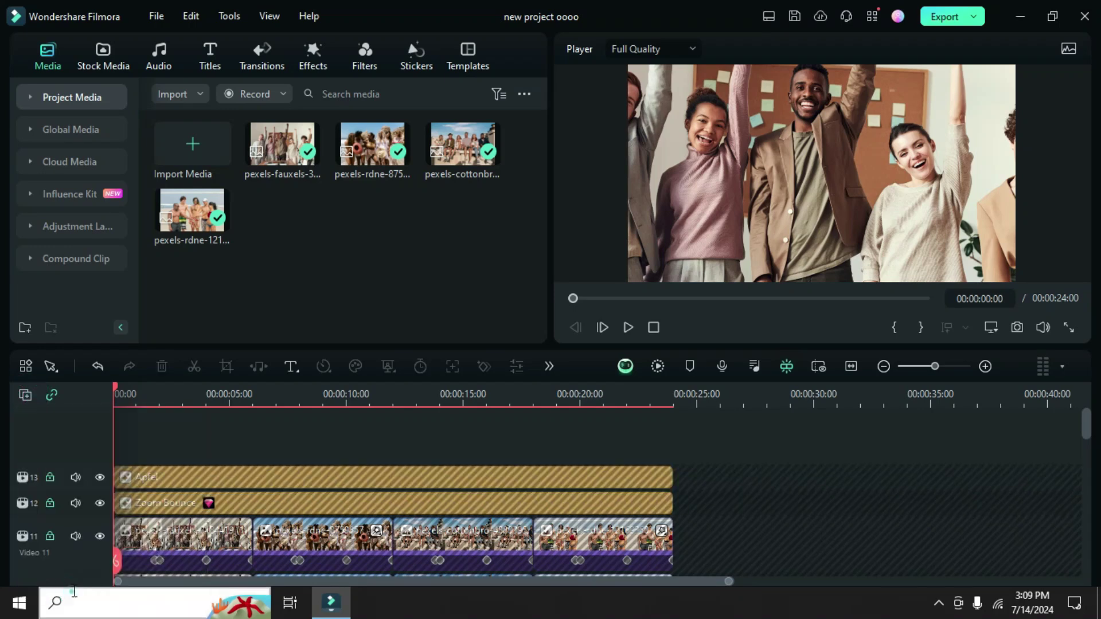
scroll(314, 517, down, 1)
scroll(314, 519, up, 1)
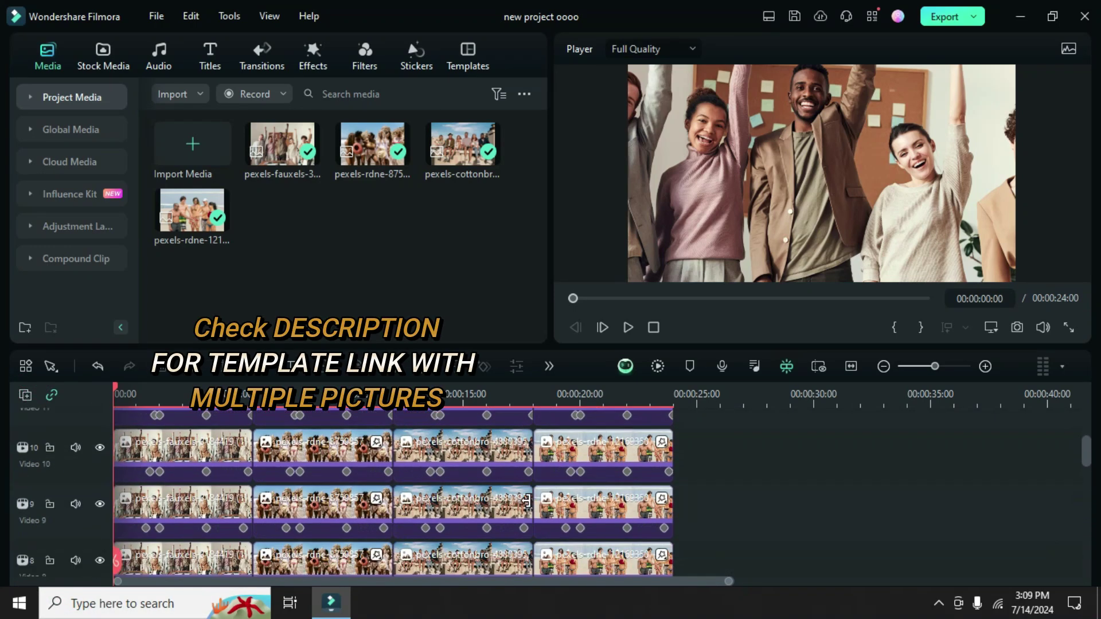
key(Return)
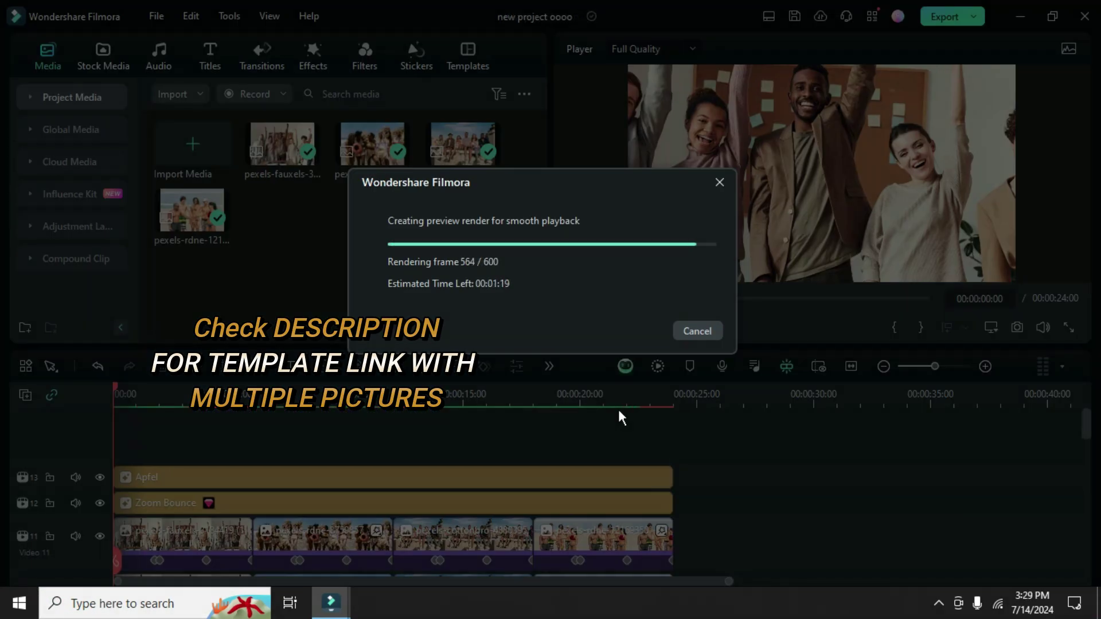
scroll(464, 481, down, 8)
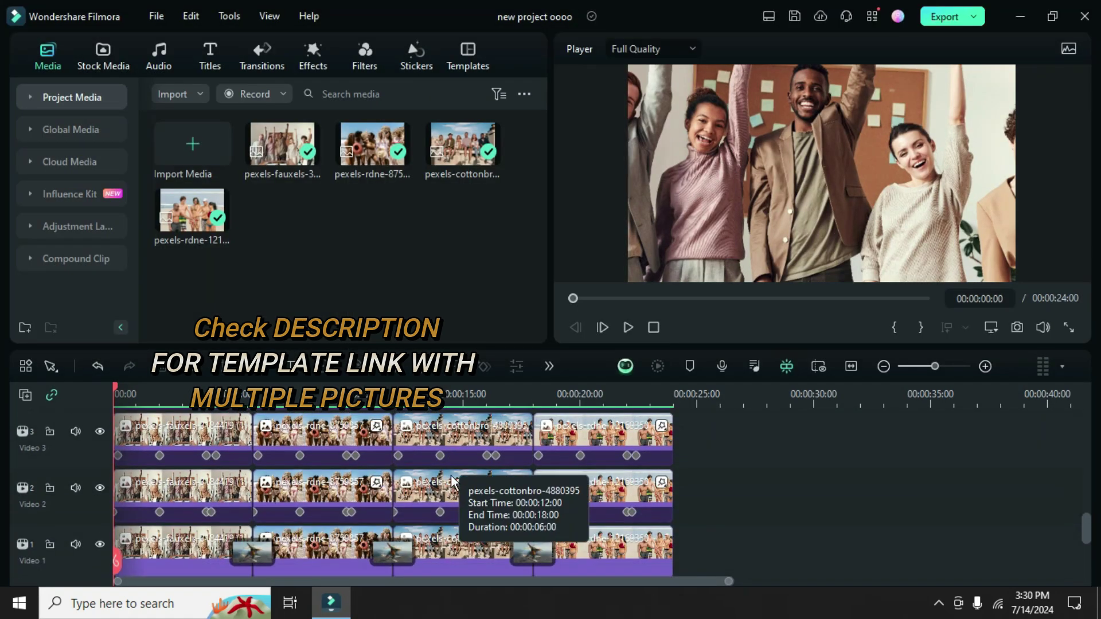